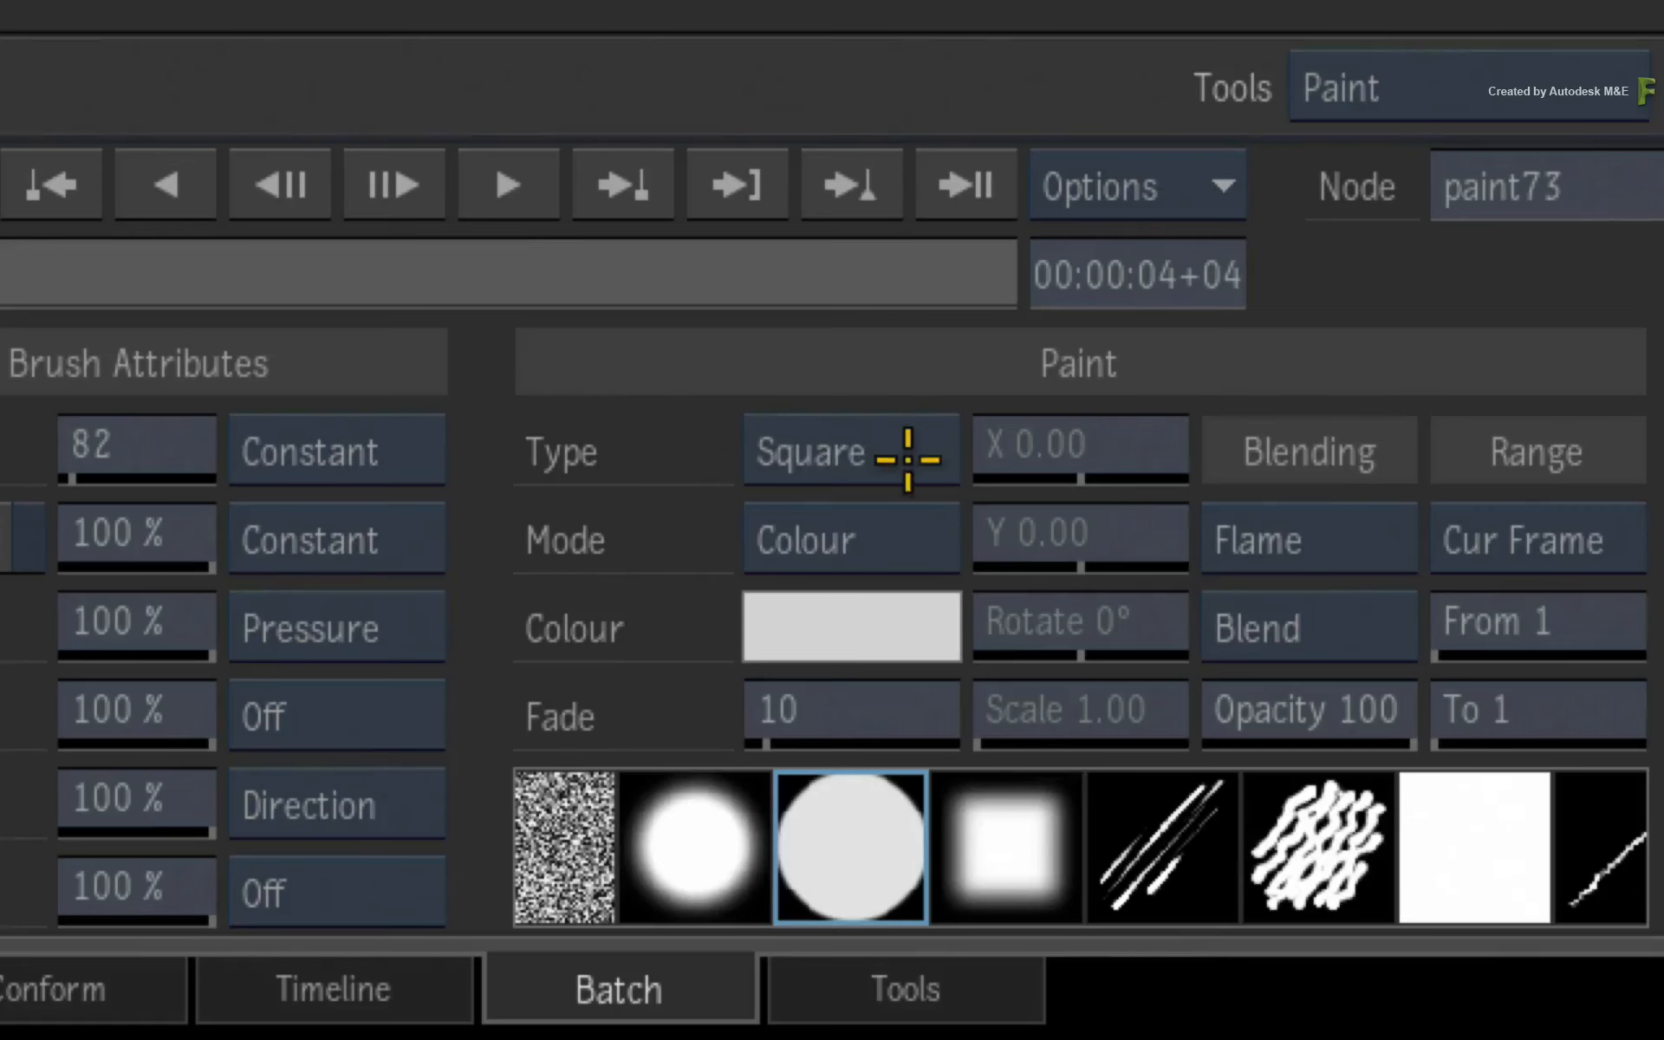
Step: Check the available stroke types for painting and open the stroke editing list
click(1013, 844)
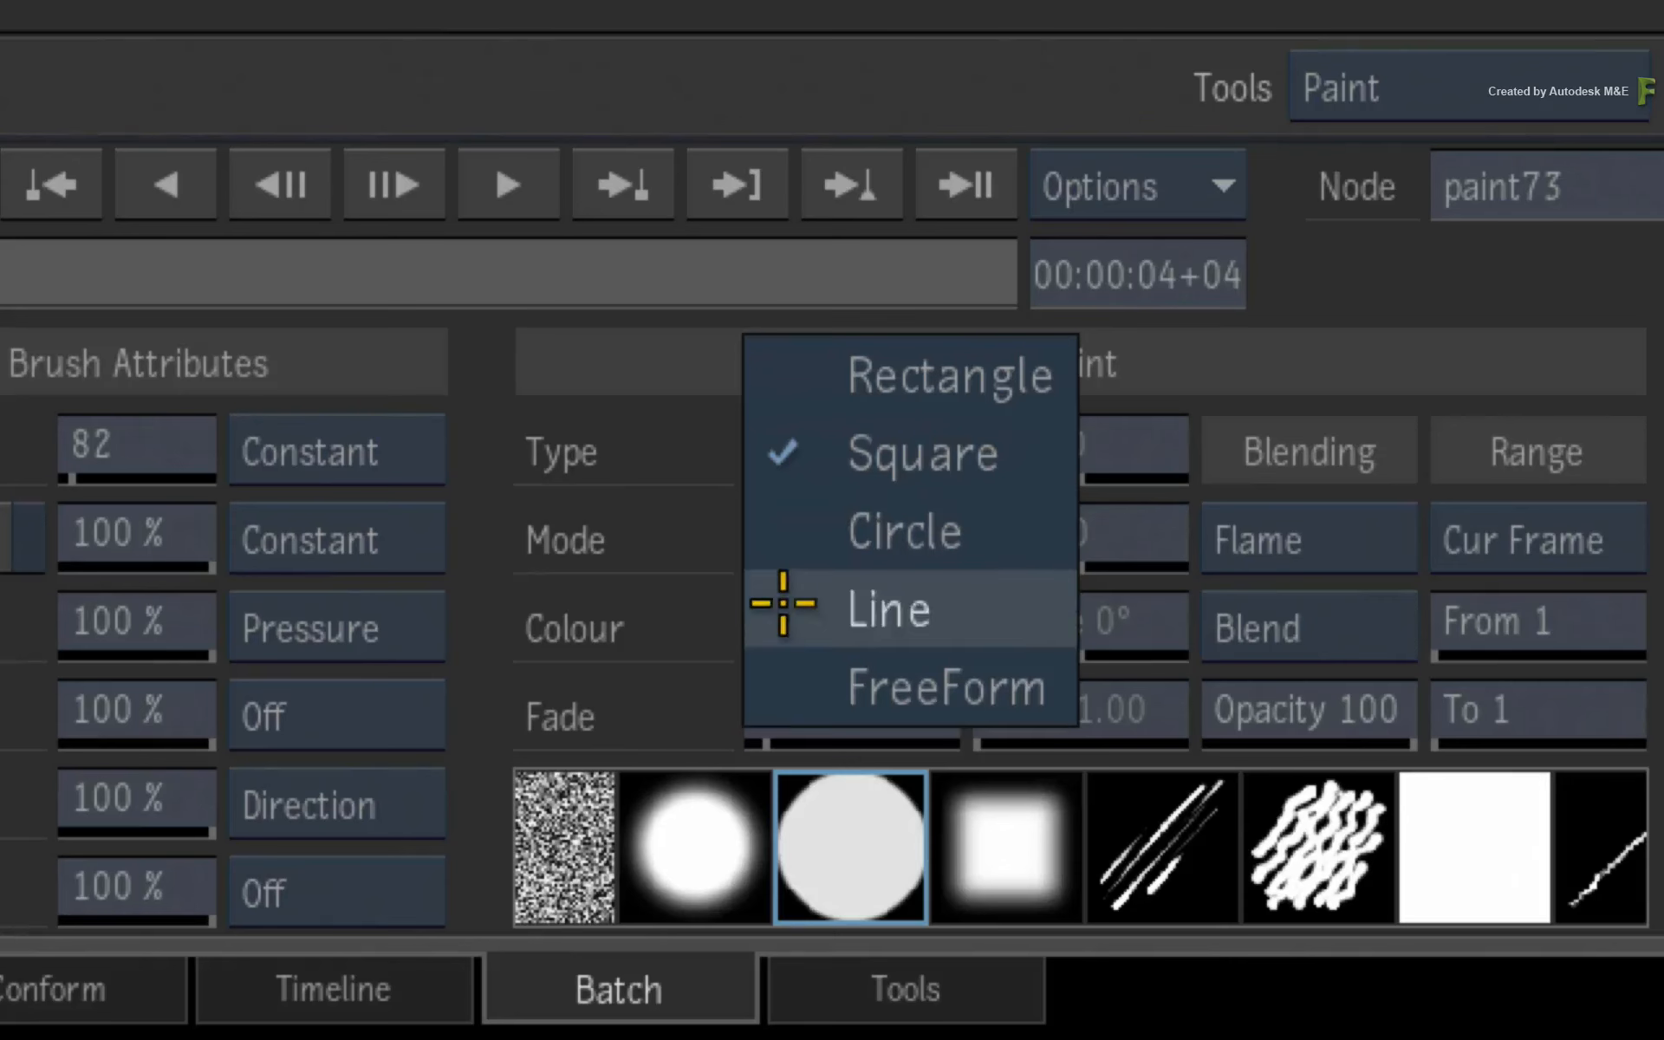
click(806, 447)
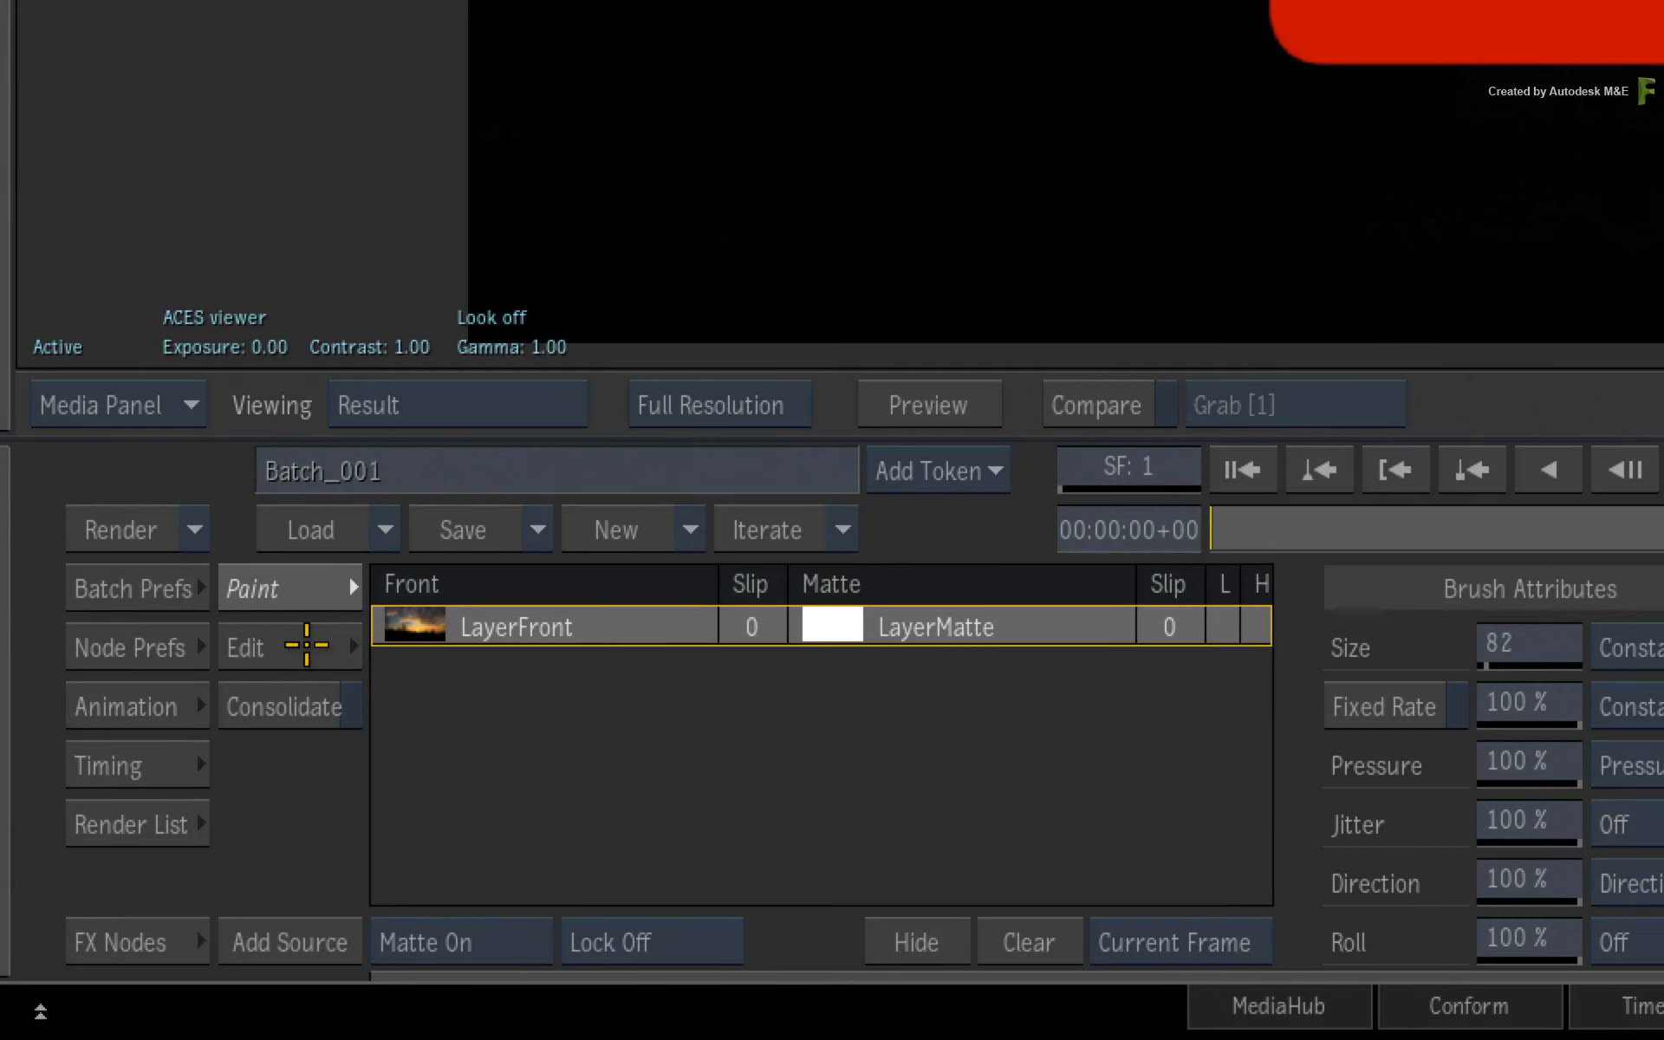
click(305, 645)
mouse_move(884, 1036)
mouse_move(728, 1037)
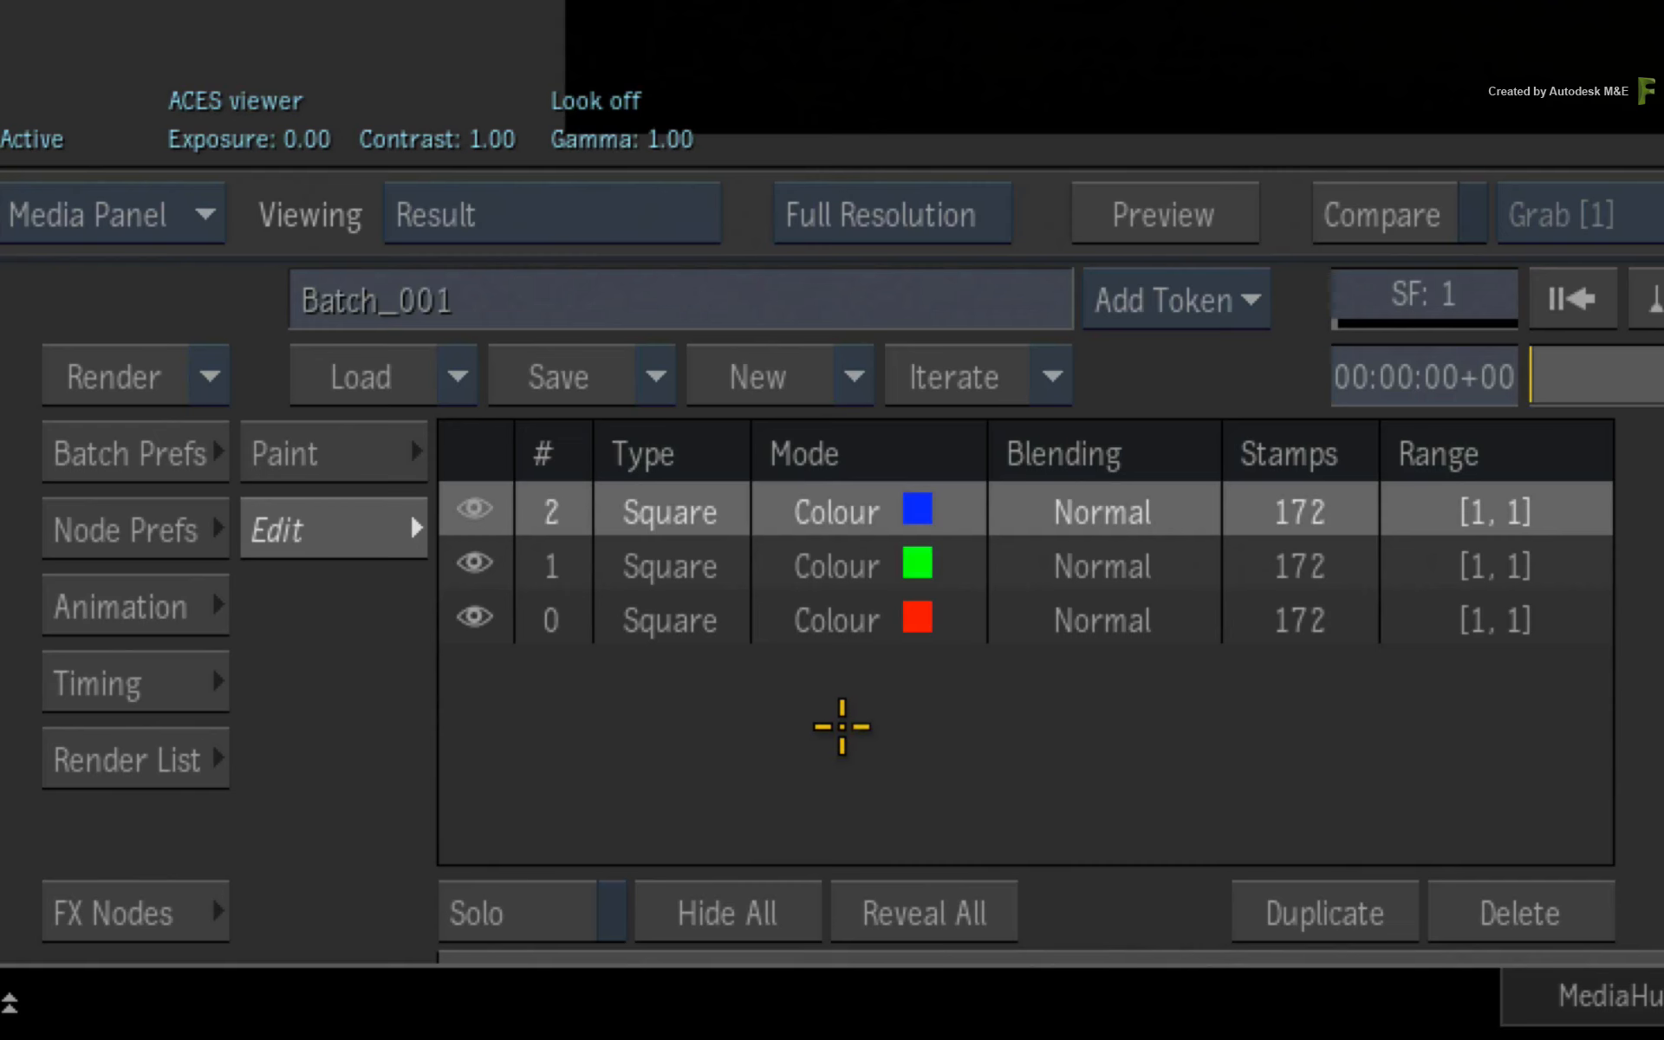
Step: Select the green and red strokes in the list, and pick the green and blue squares directly in the image
click(839, 570)
click(839, 611)
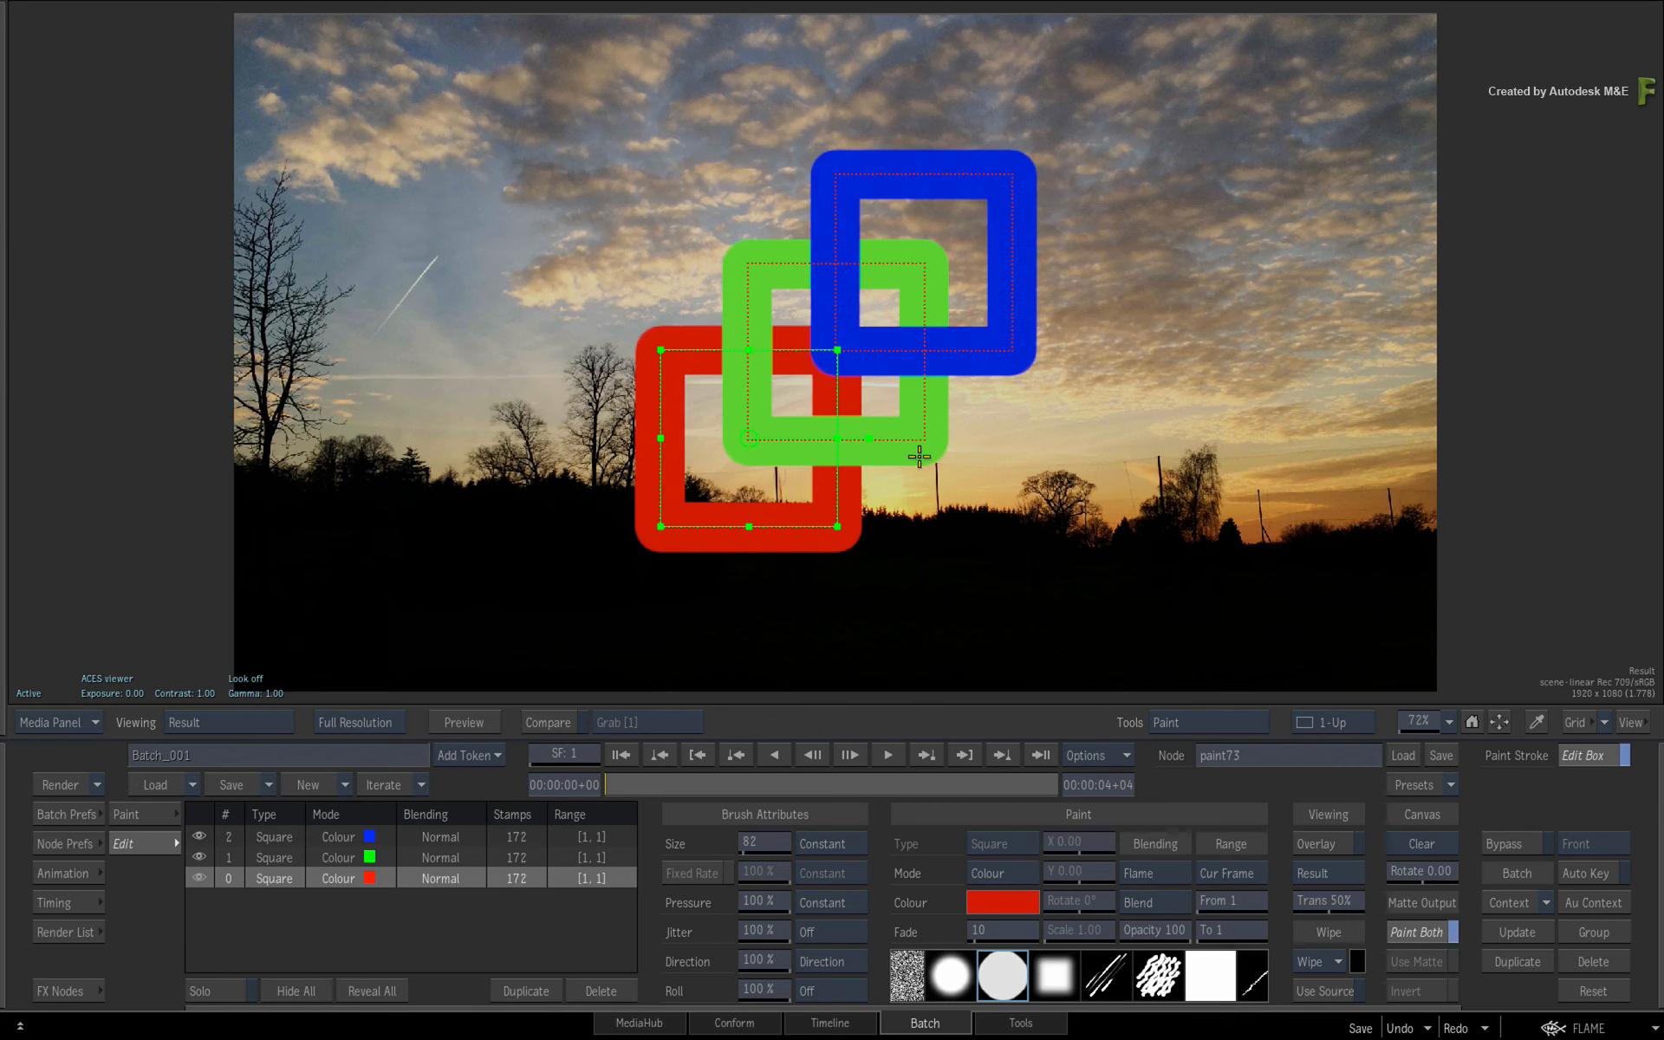
click(936, 435)
click(1003, 362)
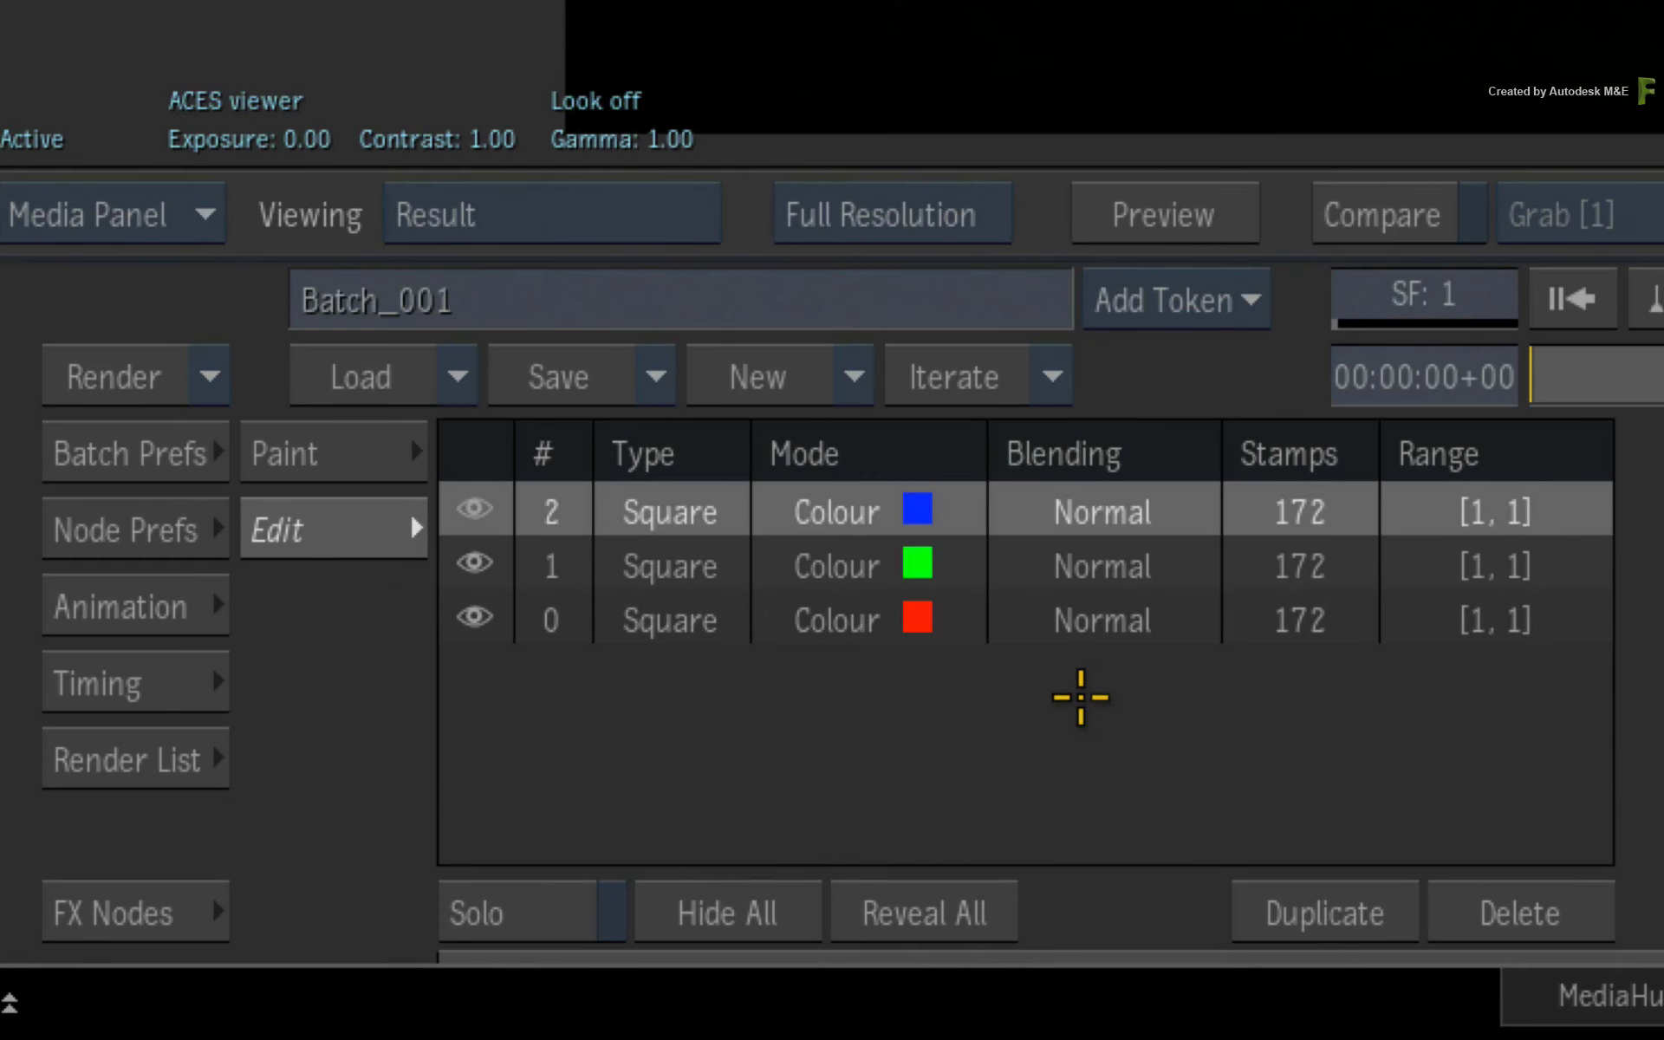
Step: Step the selection down through the stroke list to the red stroke and back up to the blue one
key(Down)
key(Down)
key(Up)
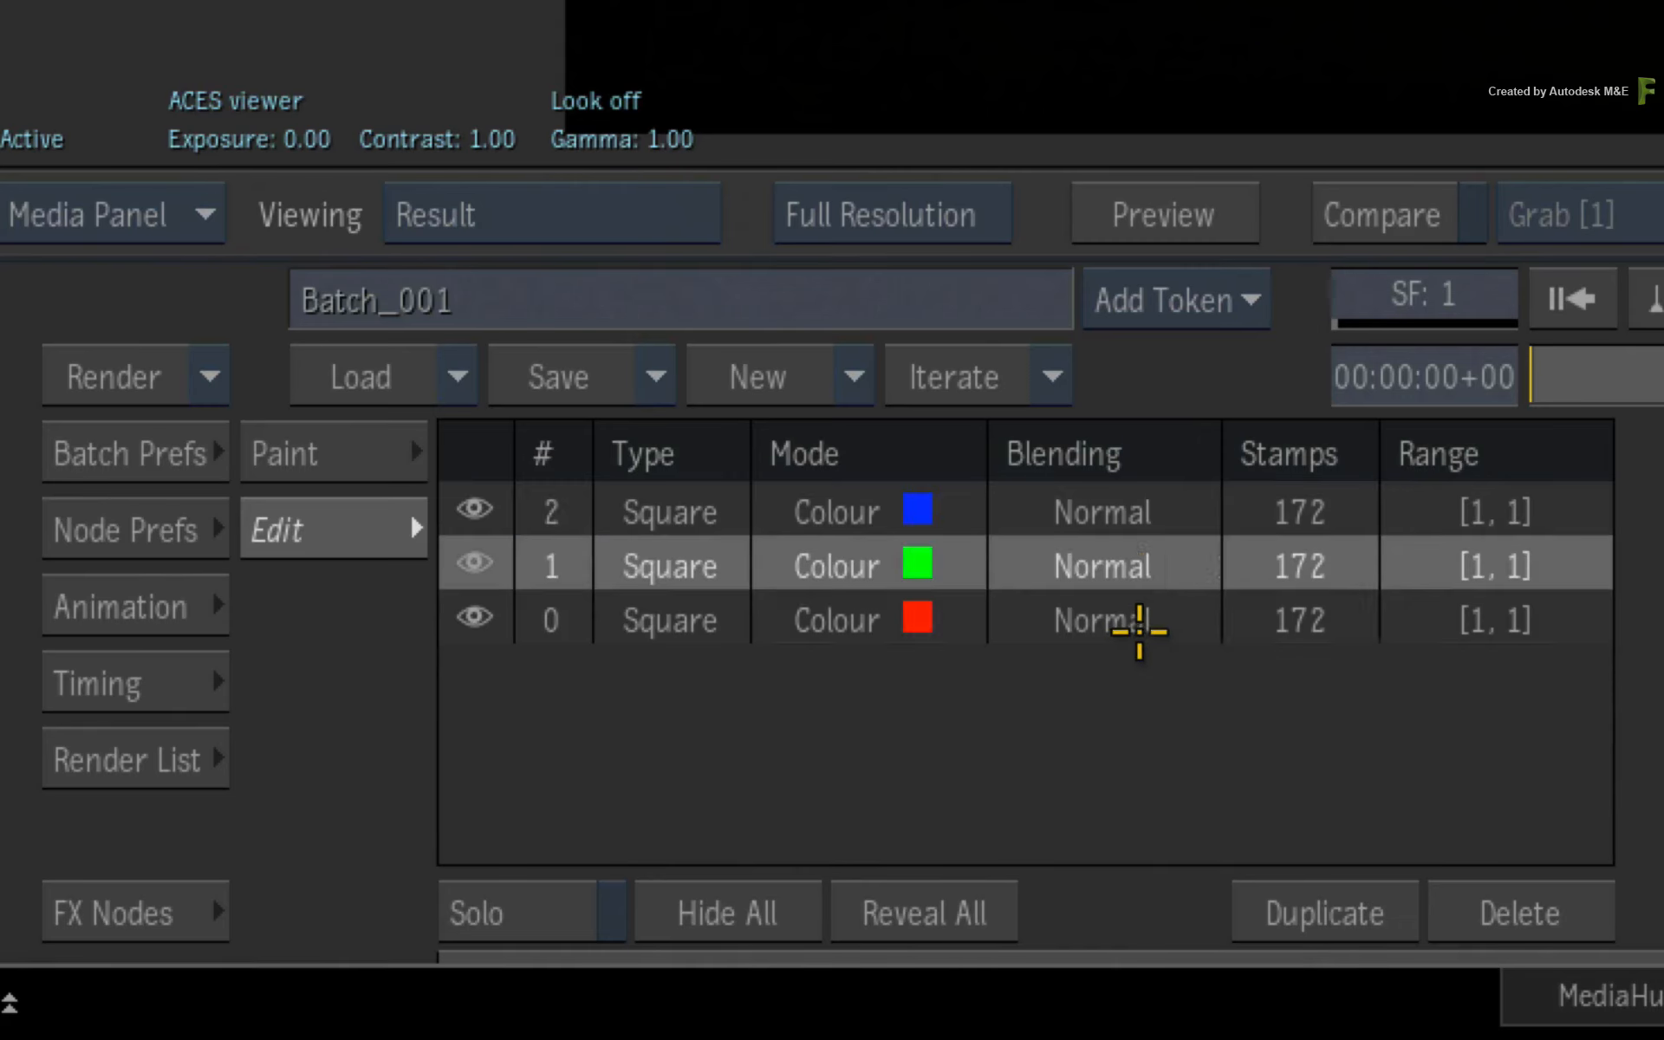
key(Down)
key(Up)
key(Up)
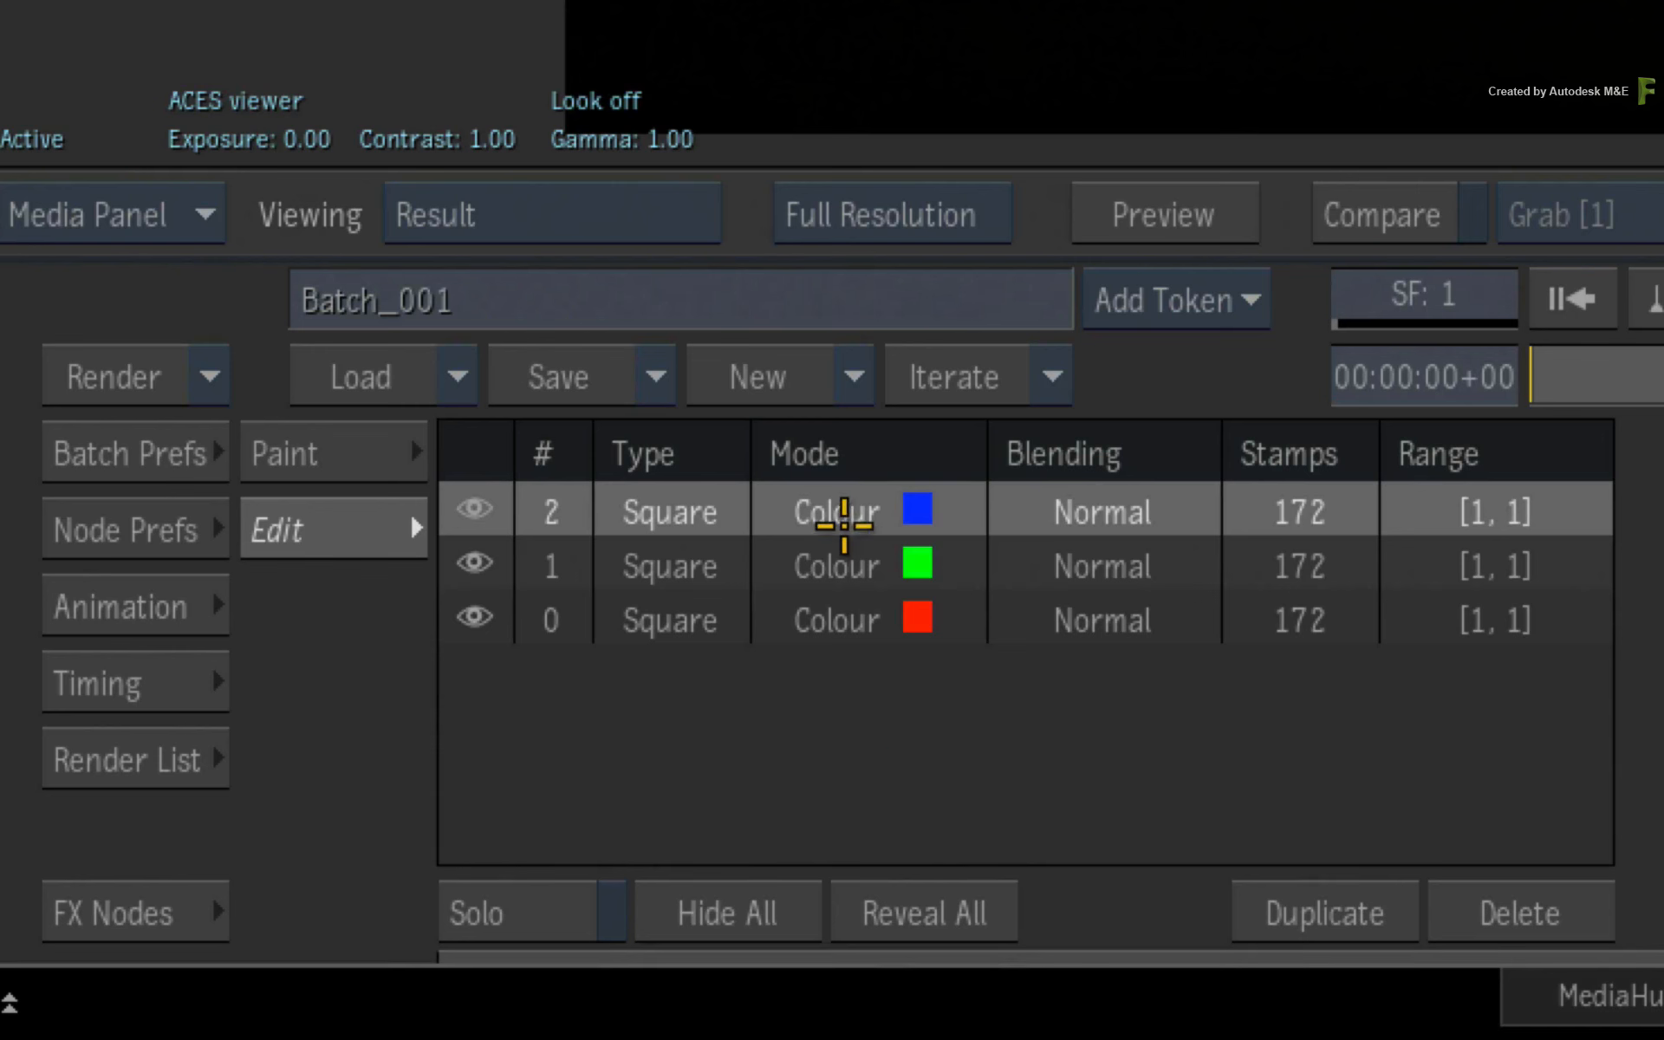
Step: Reorder the blue stroke below the green one, and restore the original stroke order
drag(847, 580, 846, 581)
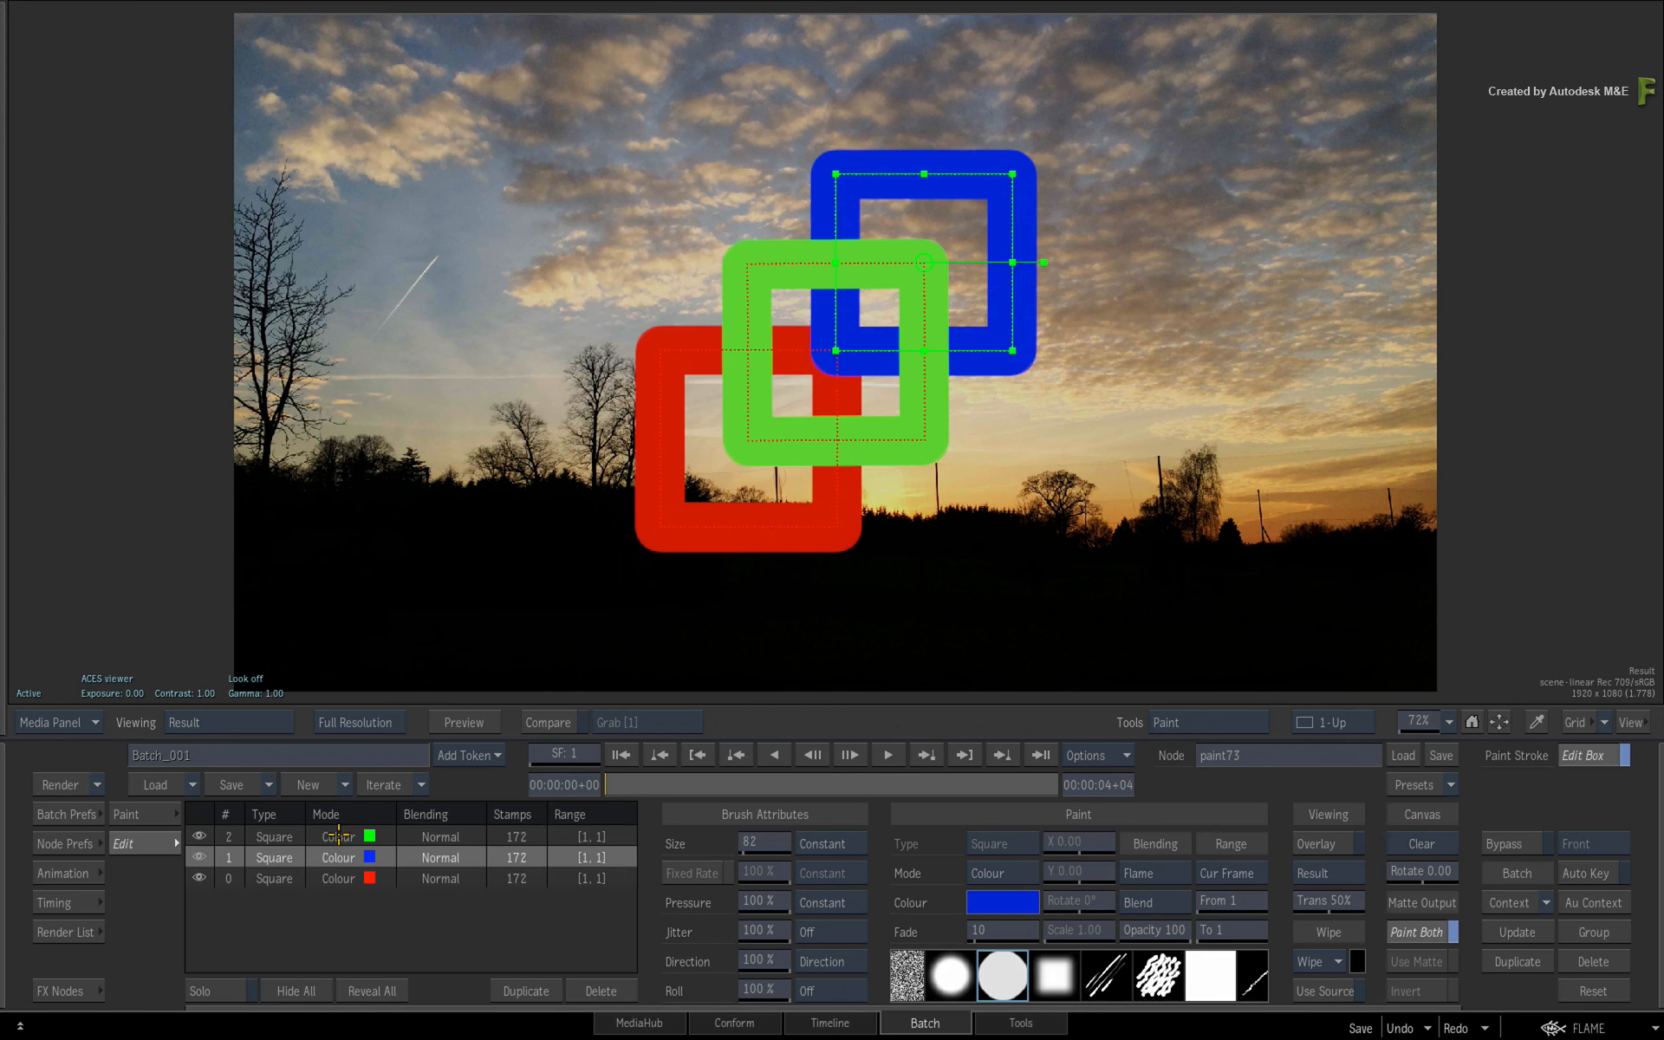
drag(338, 841, 342, 867)
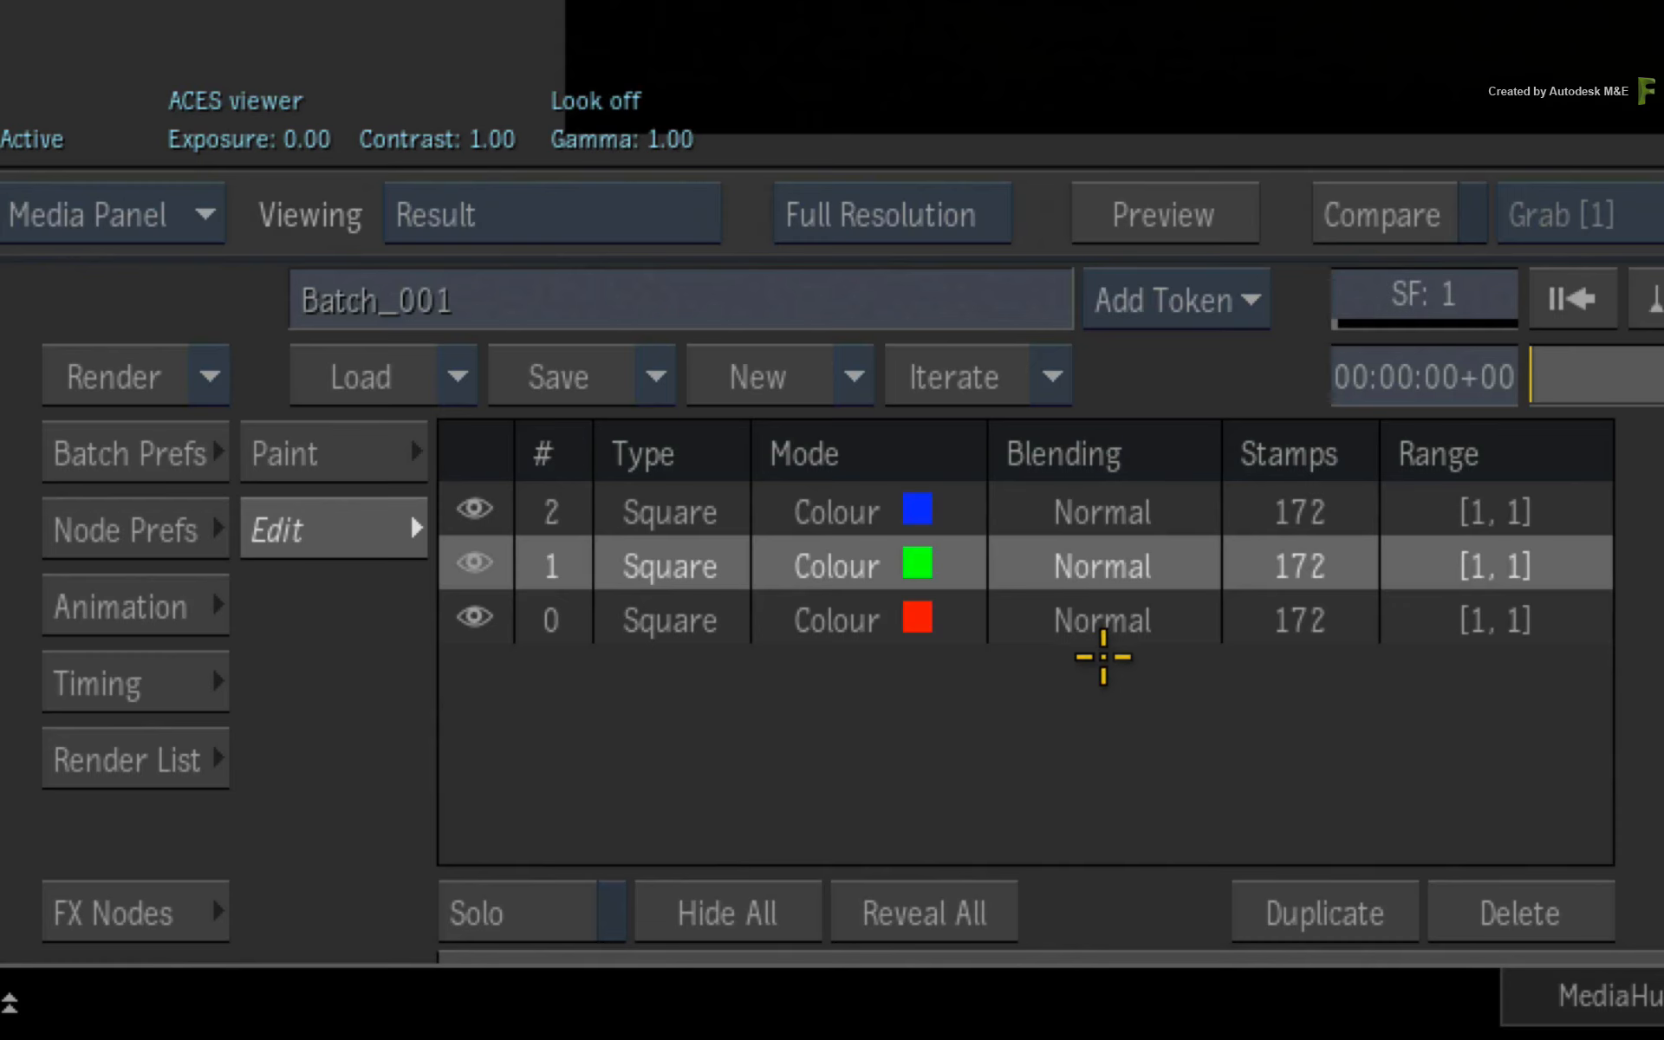
Step: Give the blue square stroke the solid white square brush, Wash mode and Max/Lighten blending
key(Up)
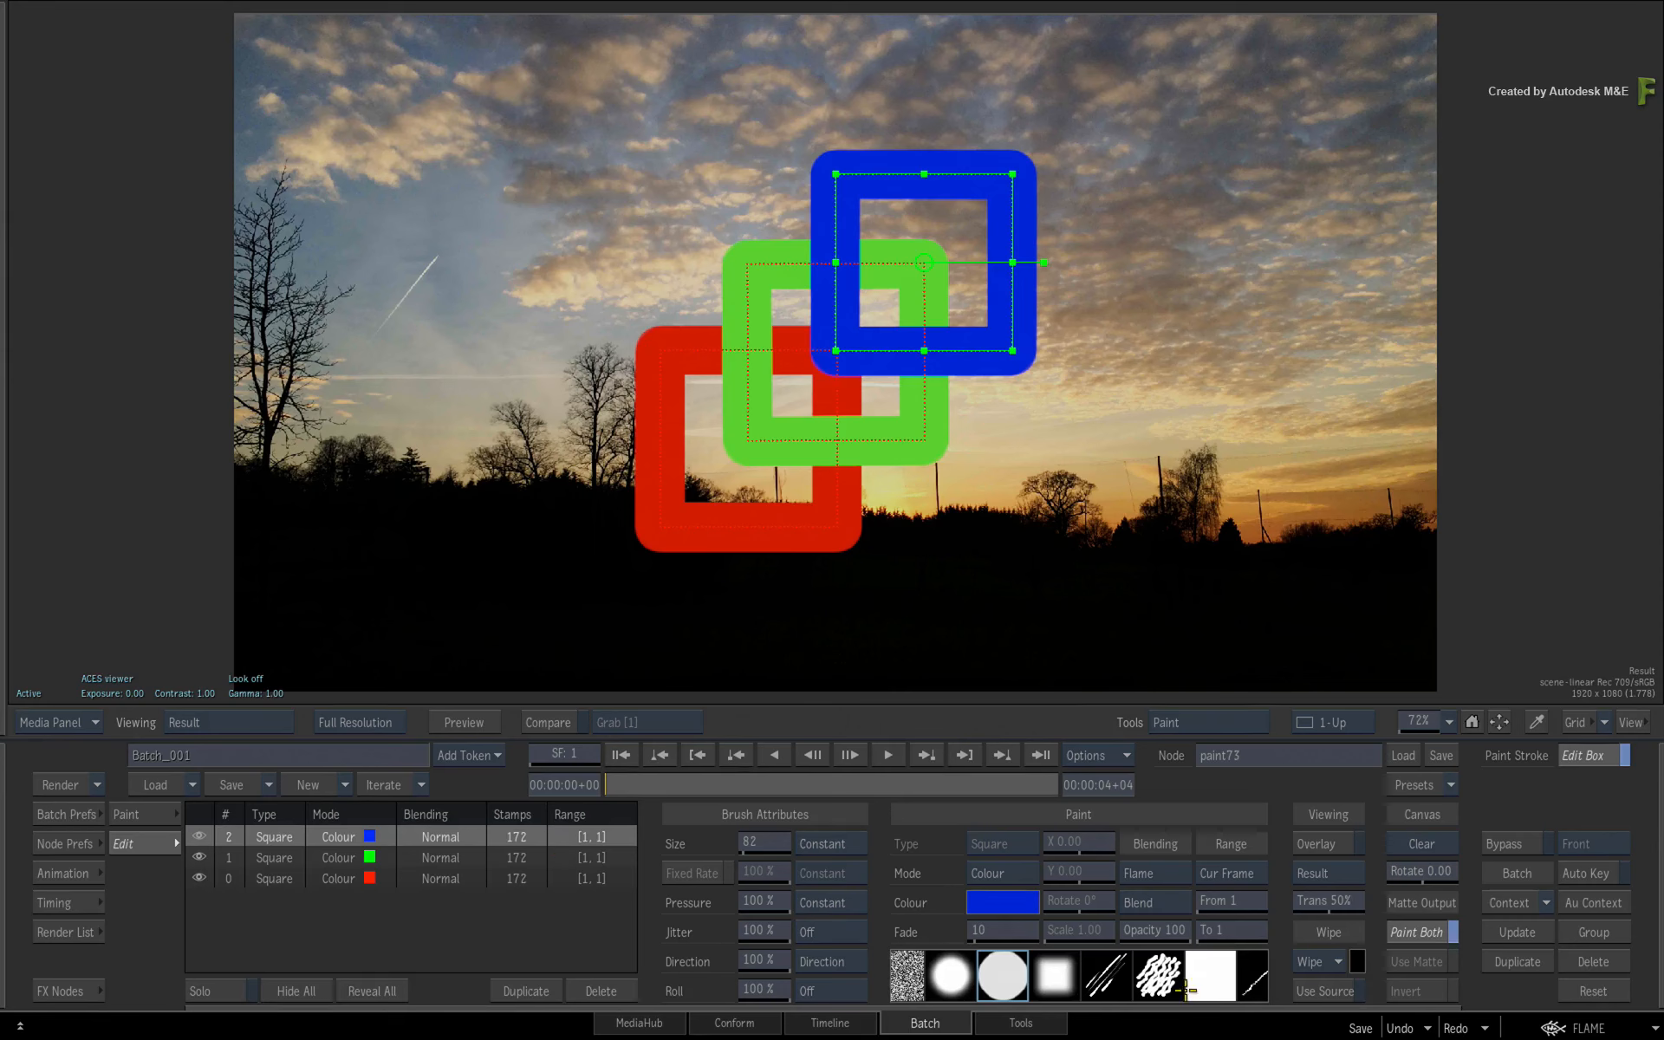
click(1207, 975)
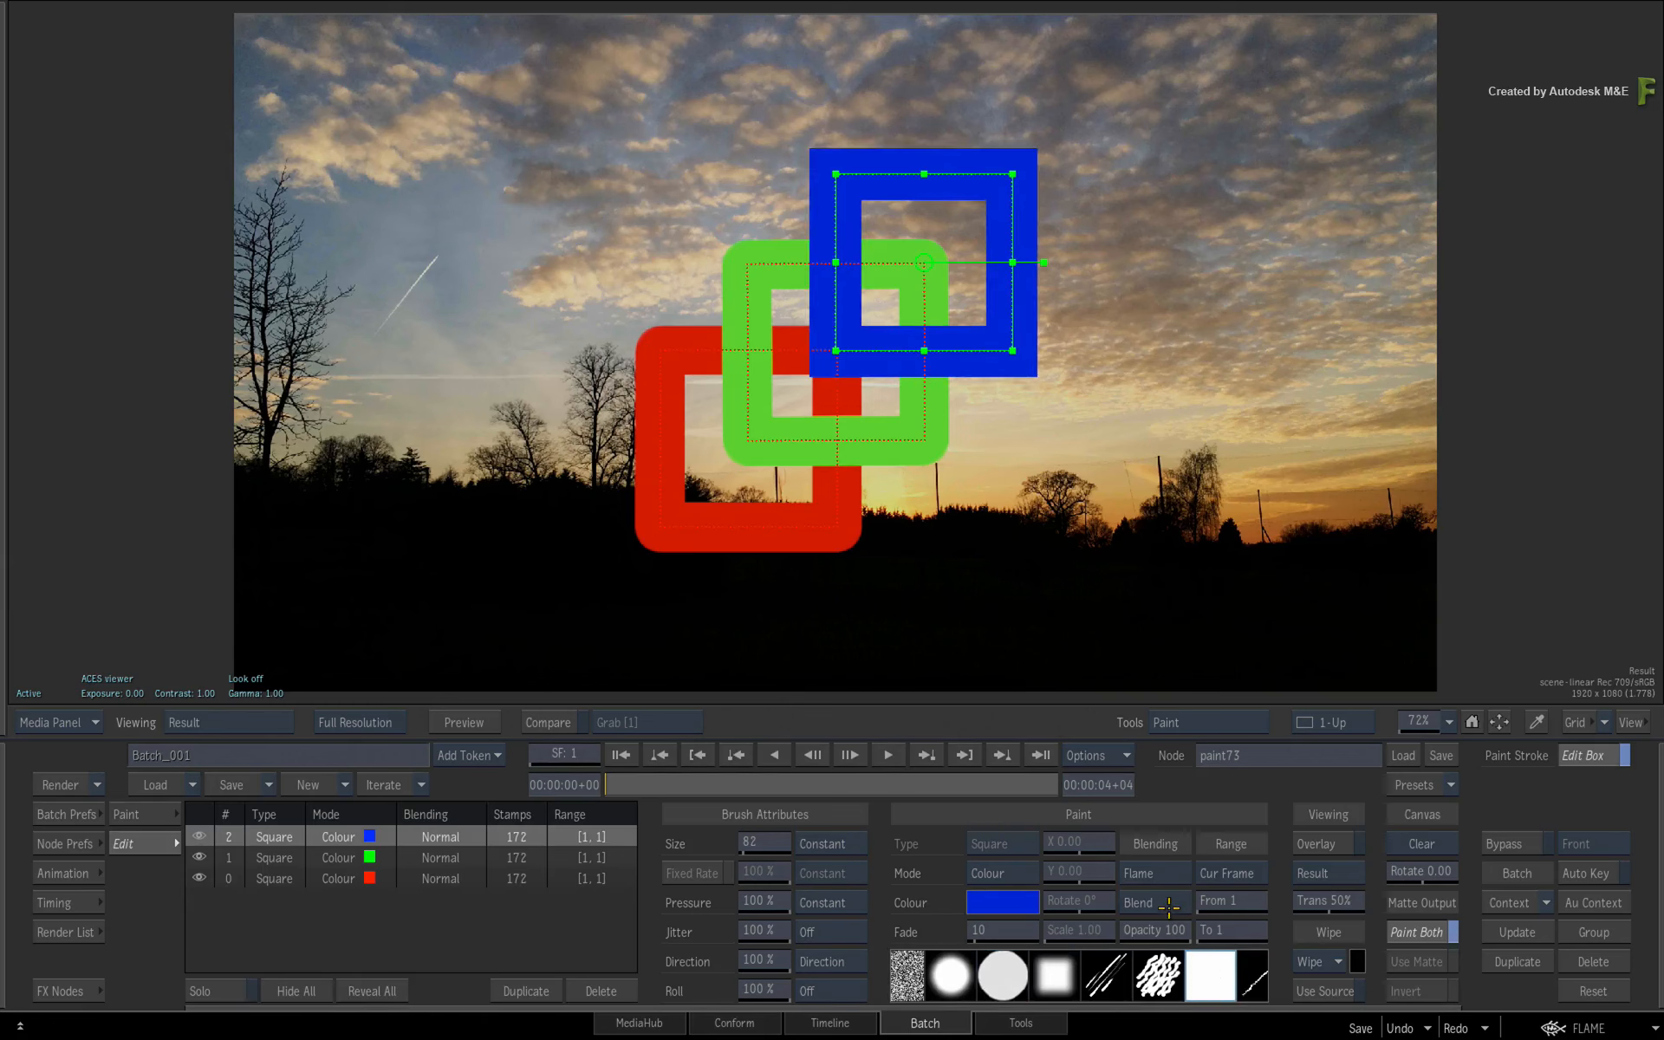
click(1010, 874)
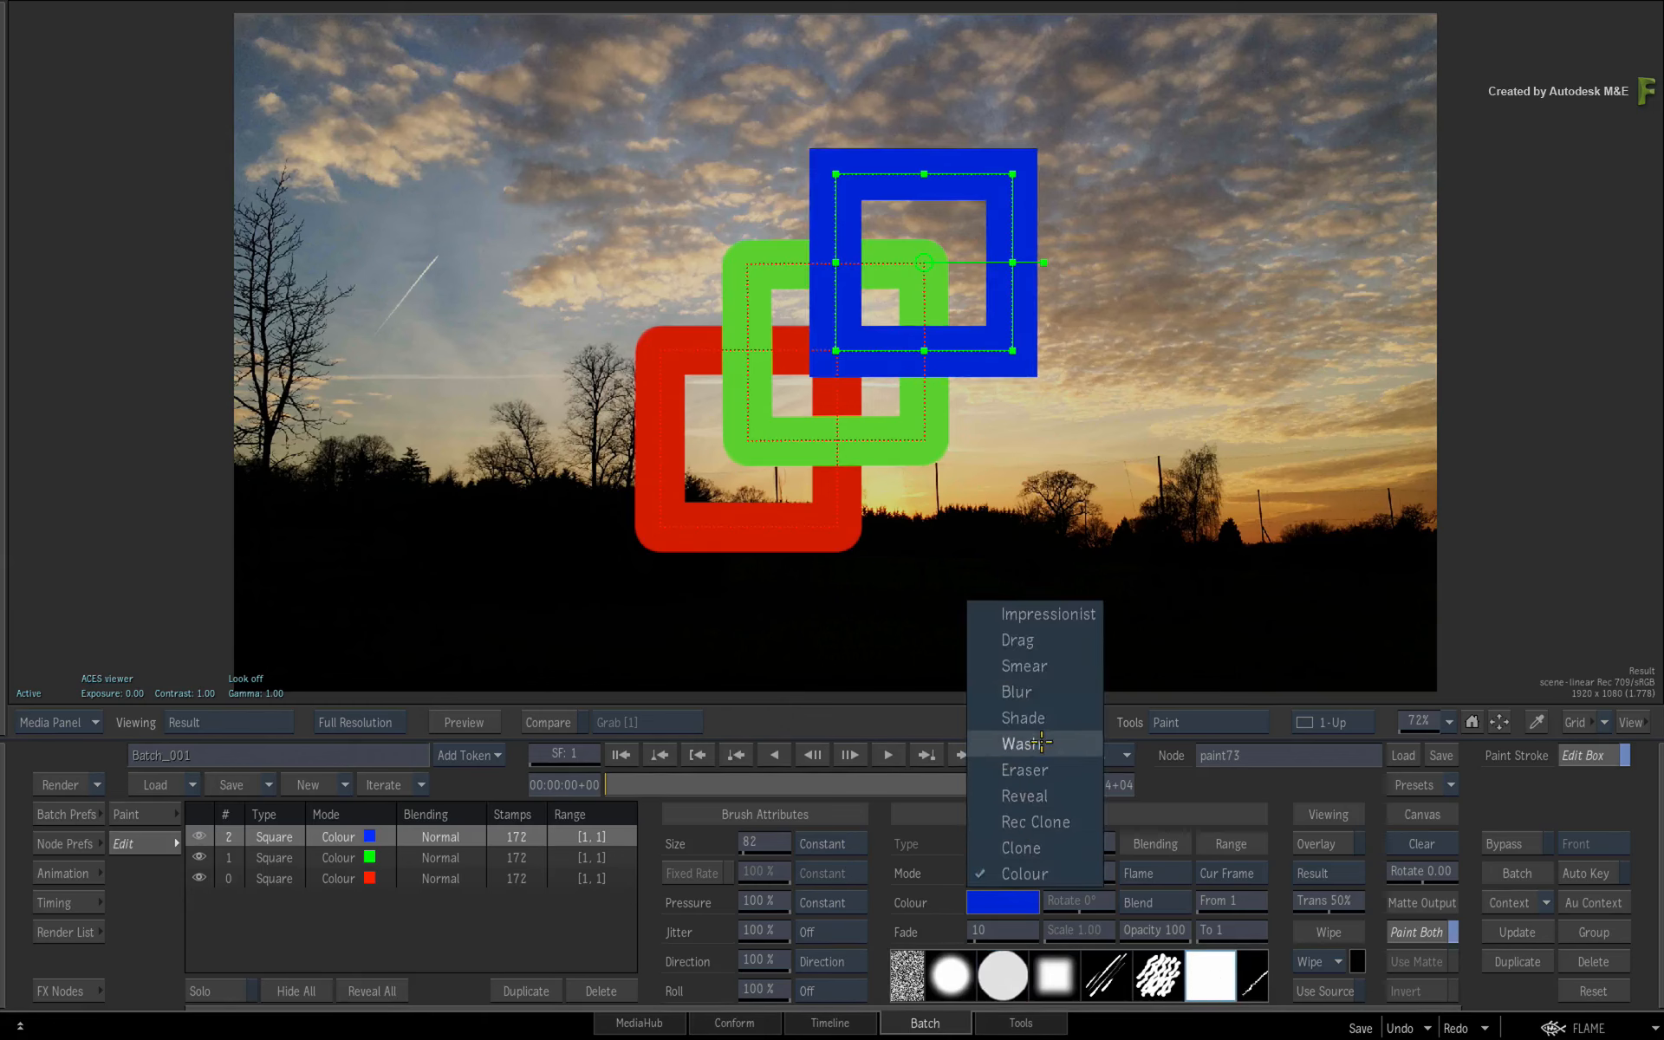
click(1006, 744)
click(1180, 903)
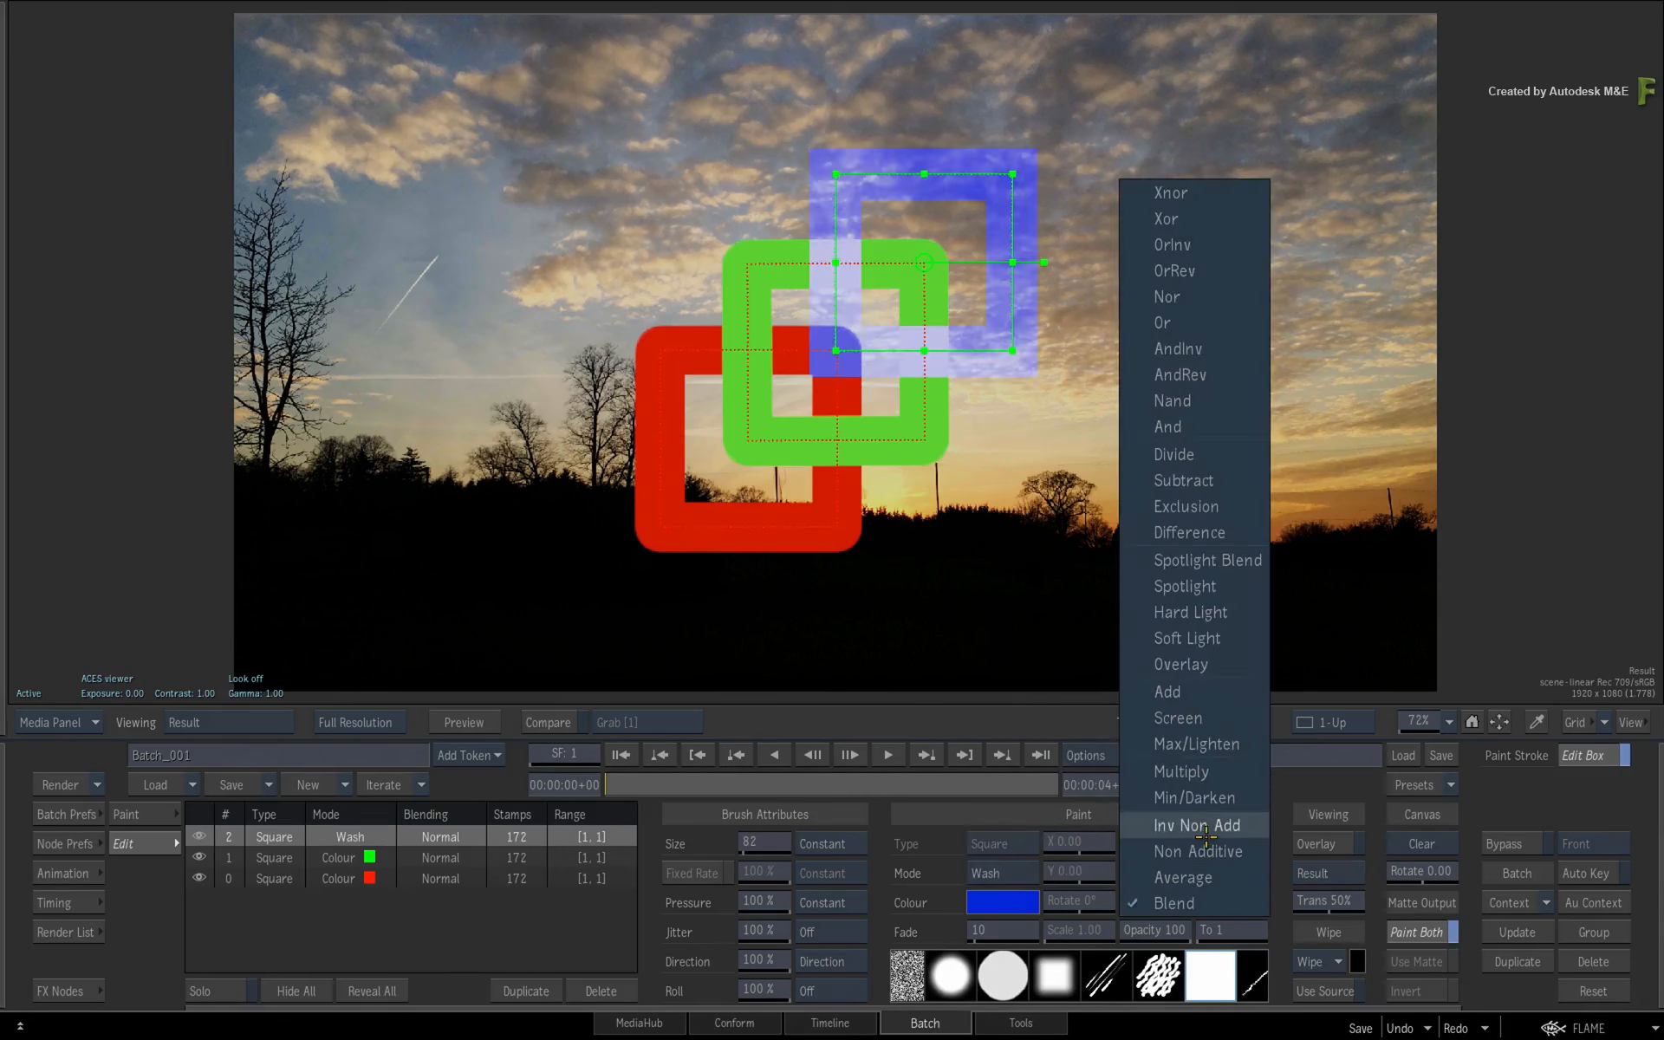
click(1224, 743)
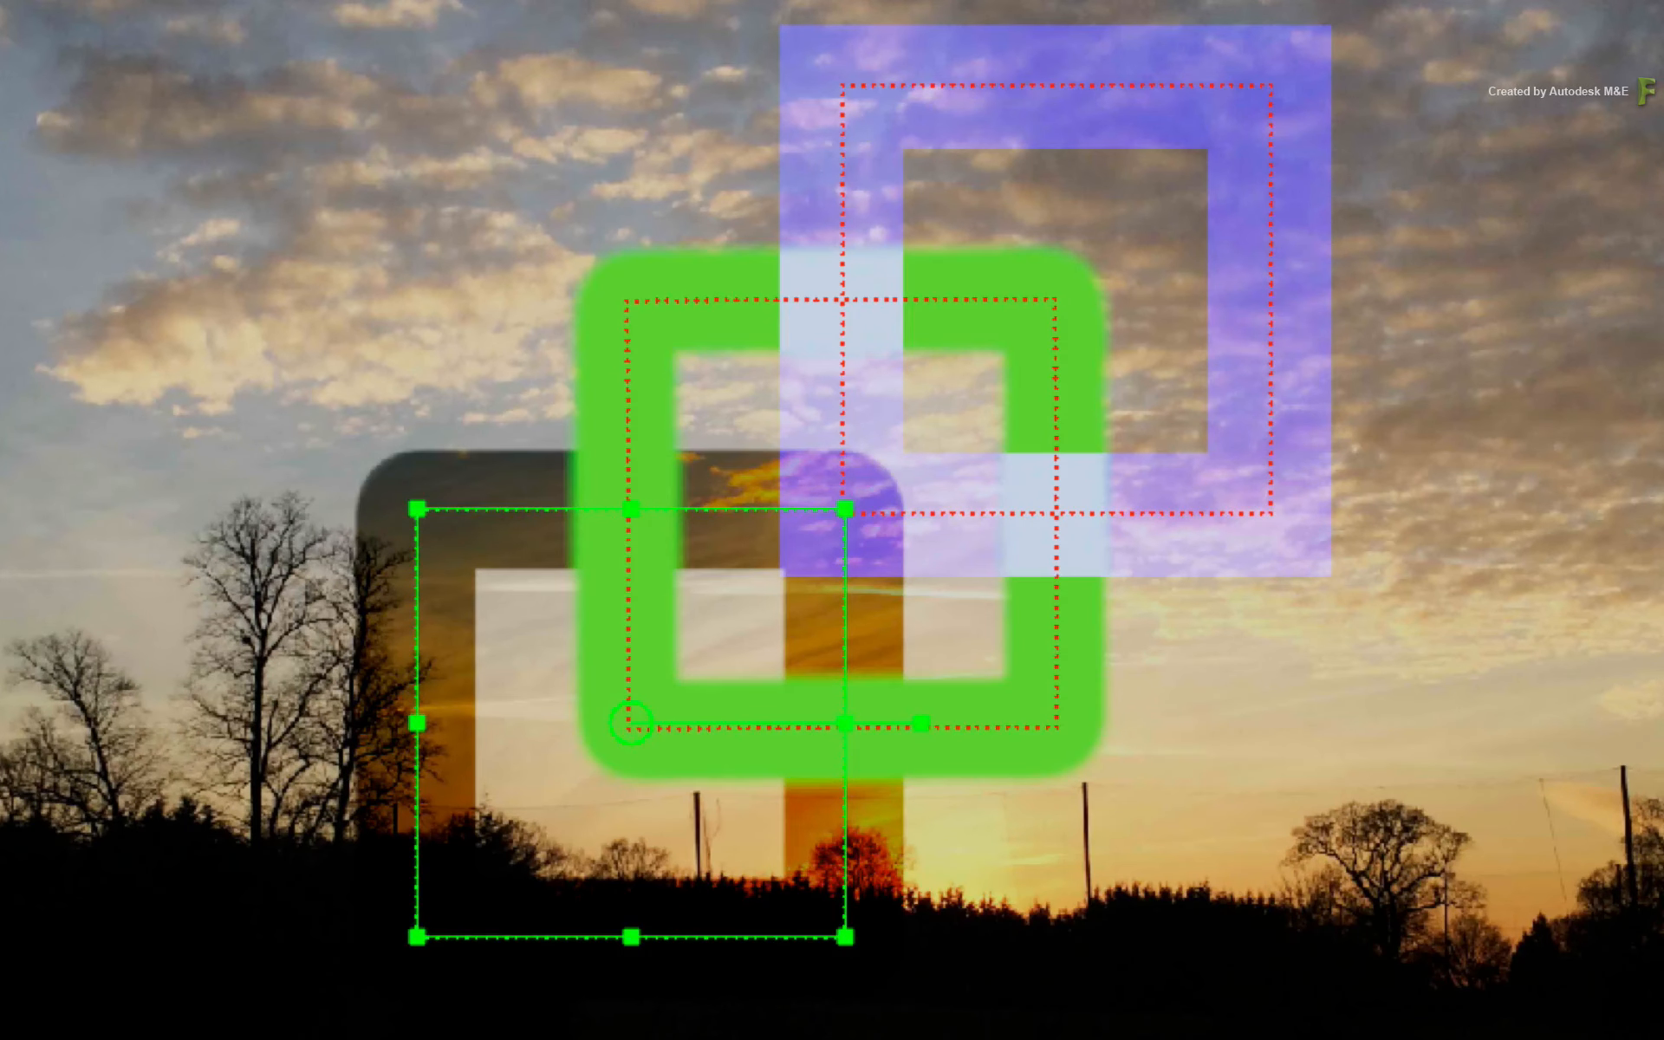
Step: Select each of the three strokes in turn to review its mode, blending and brush settings
click(391, 837)
click(391, 858)
click(391, 877)
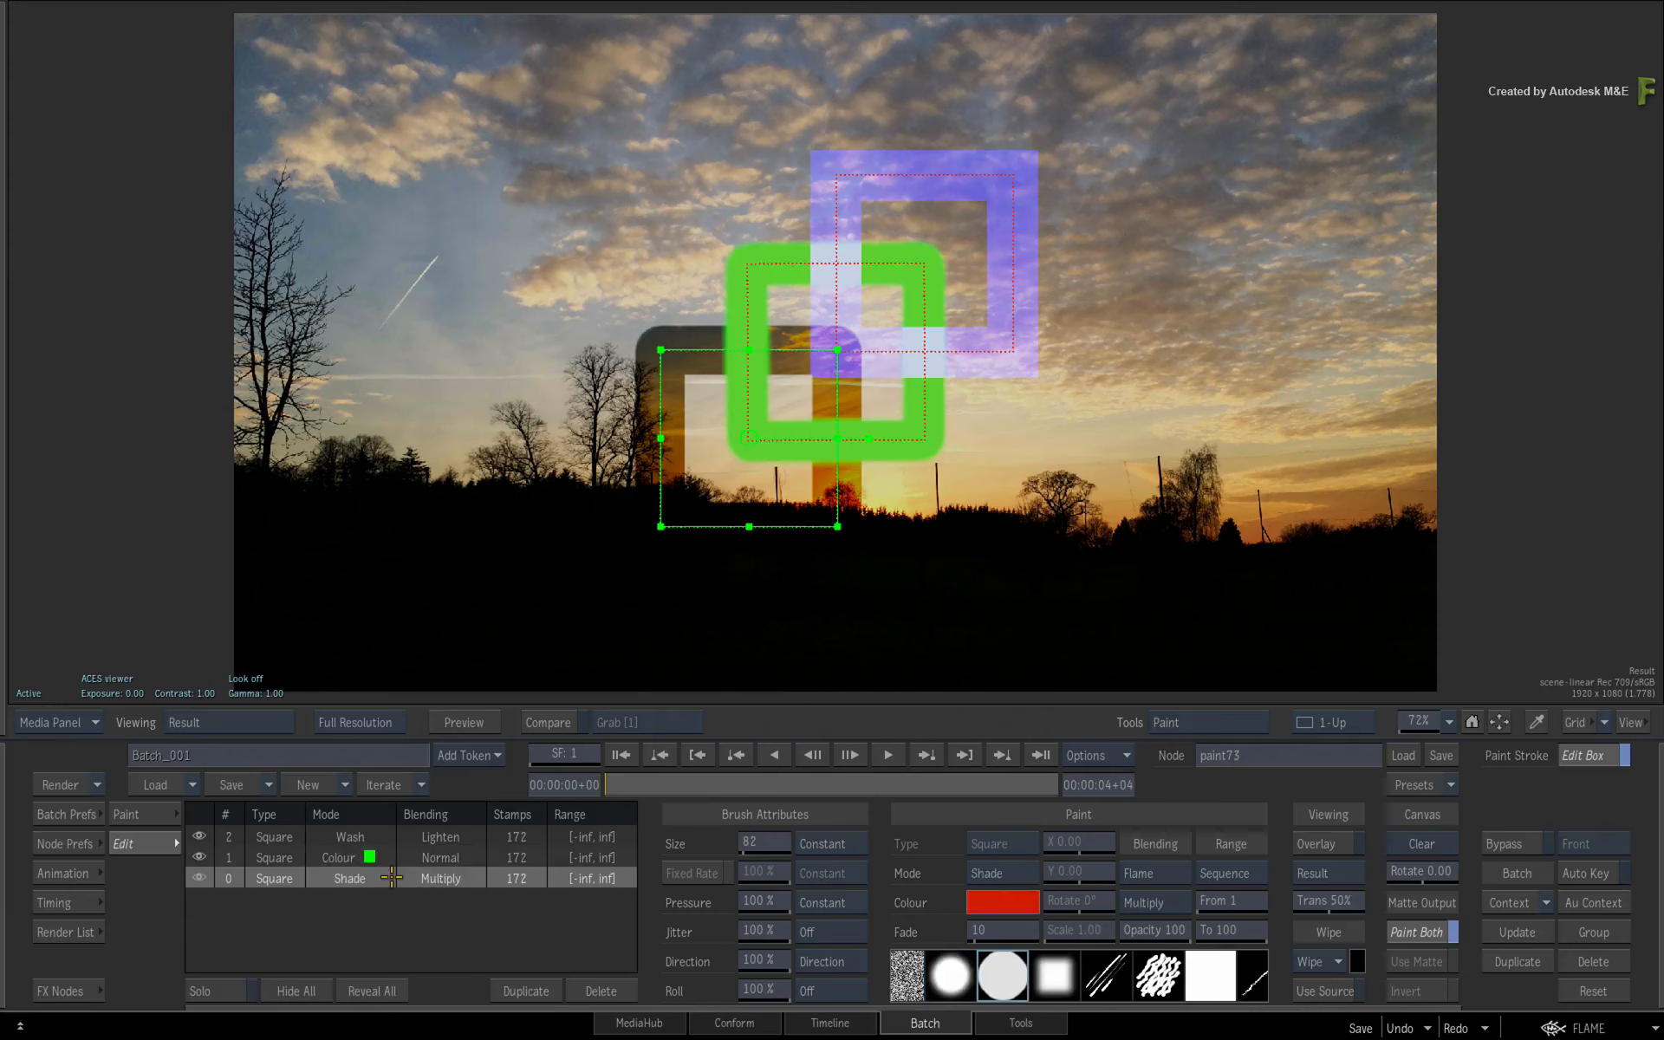
click(414, 858)
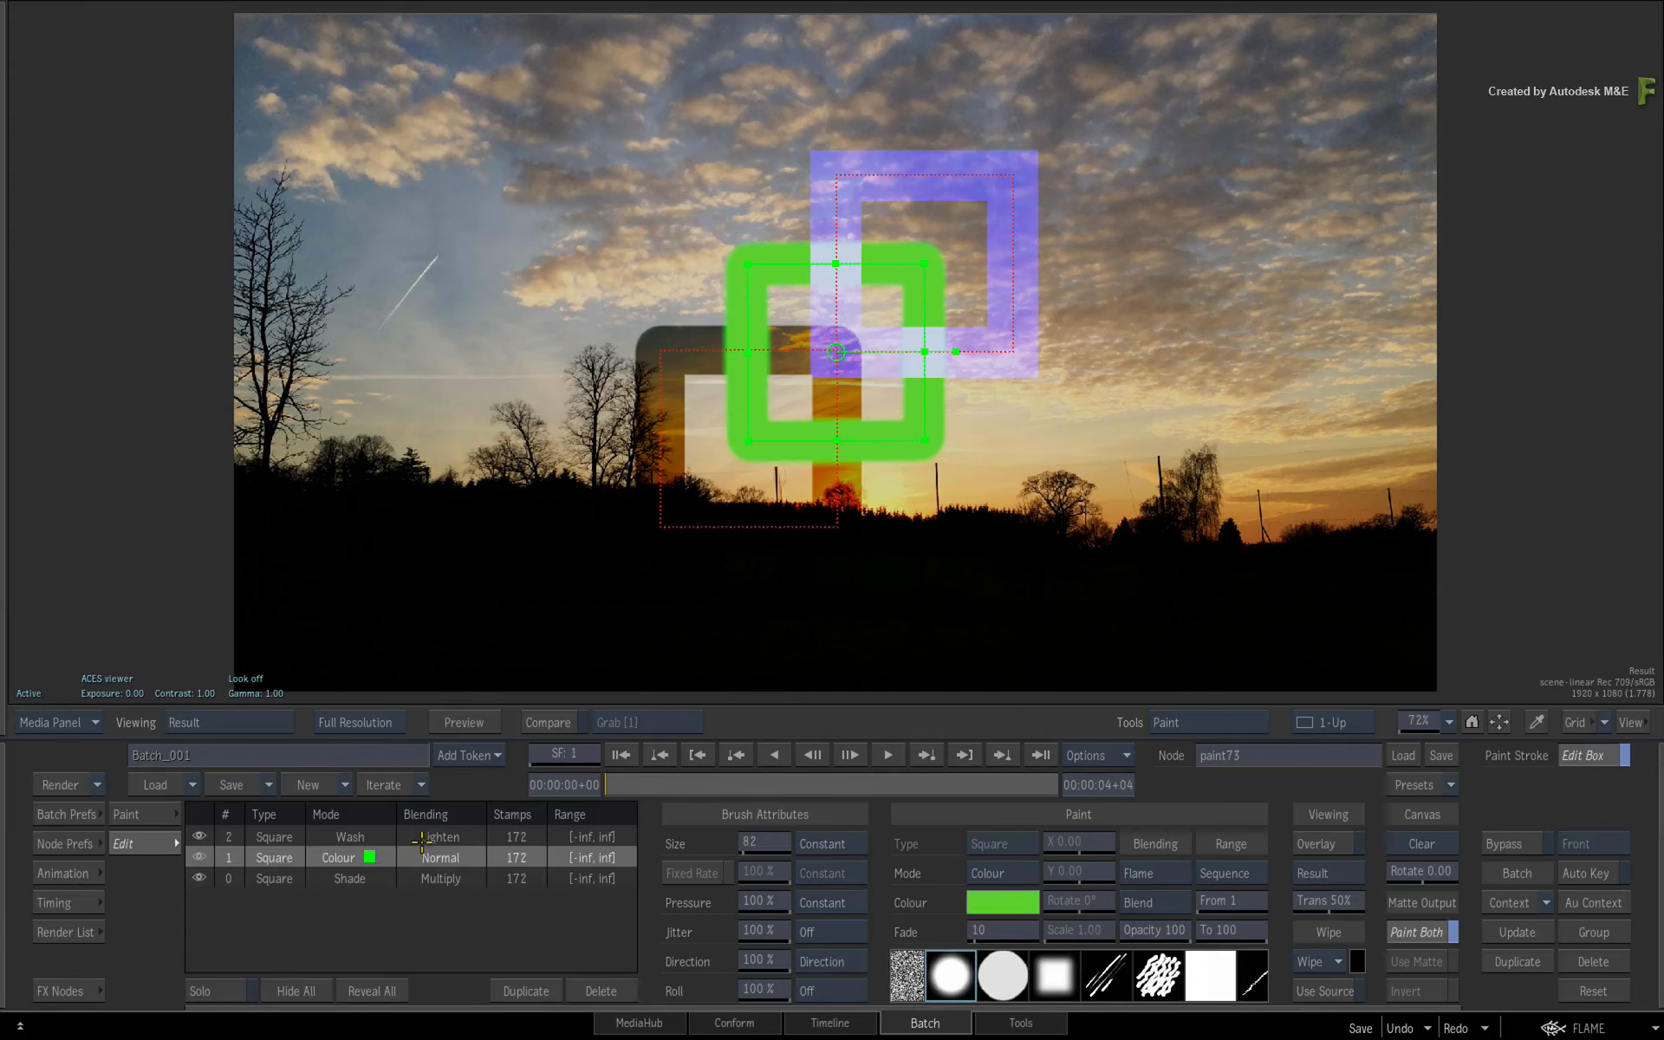
click(420, 838)
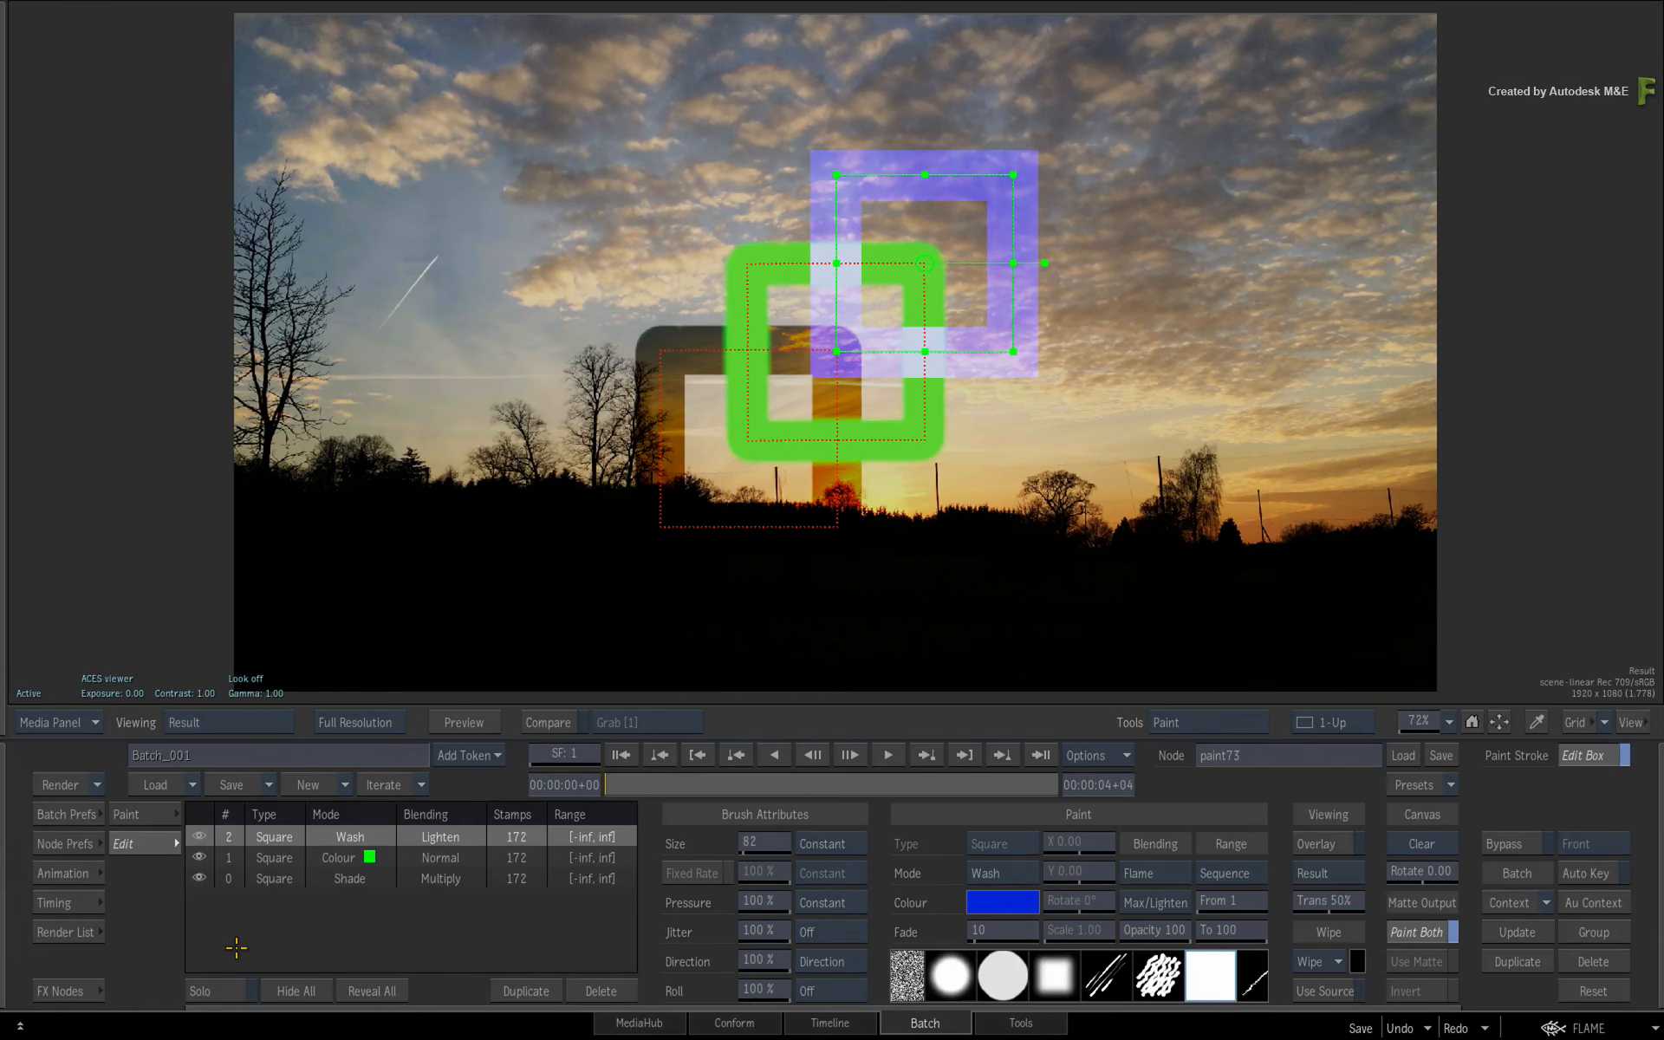
Step: Solo the selected Wash stroke and unsolo it, and hide all strokes before revealing them all again
click(229, 989)
click(230, 989)
click(308, 987)
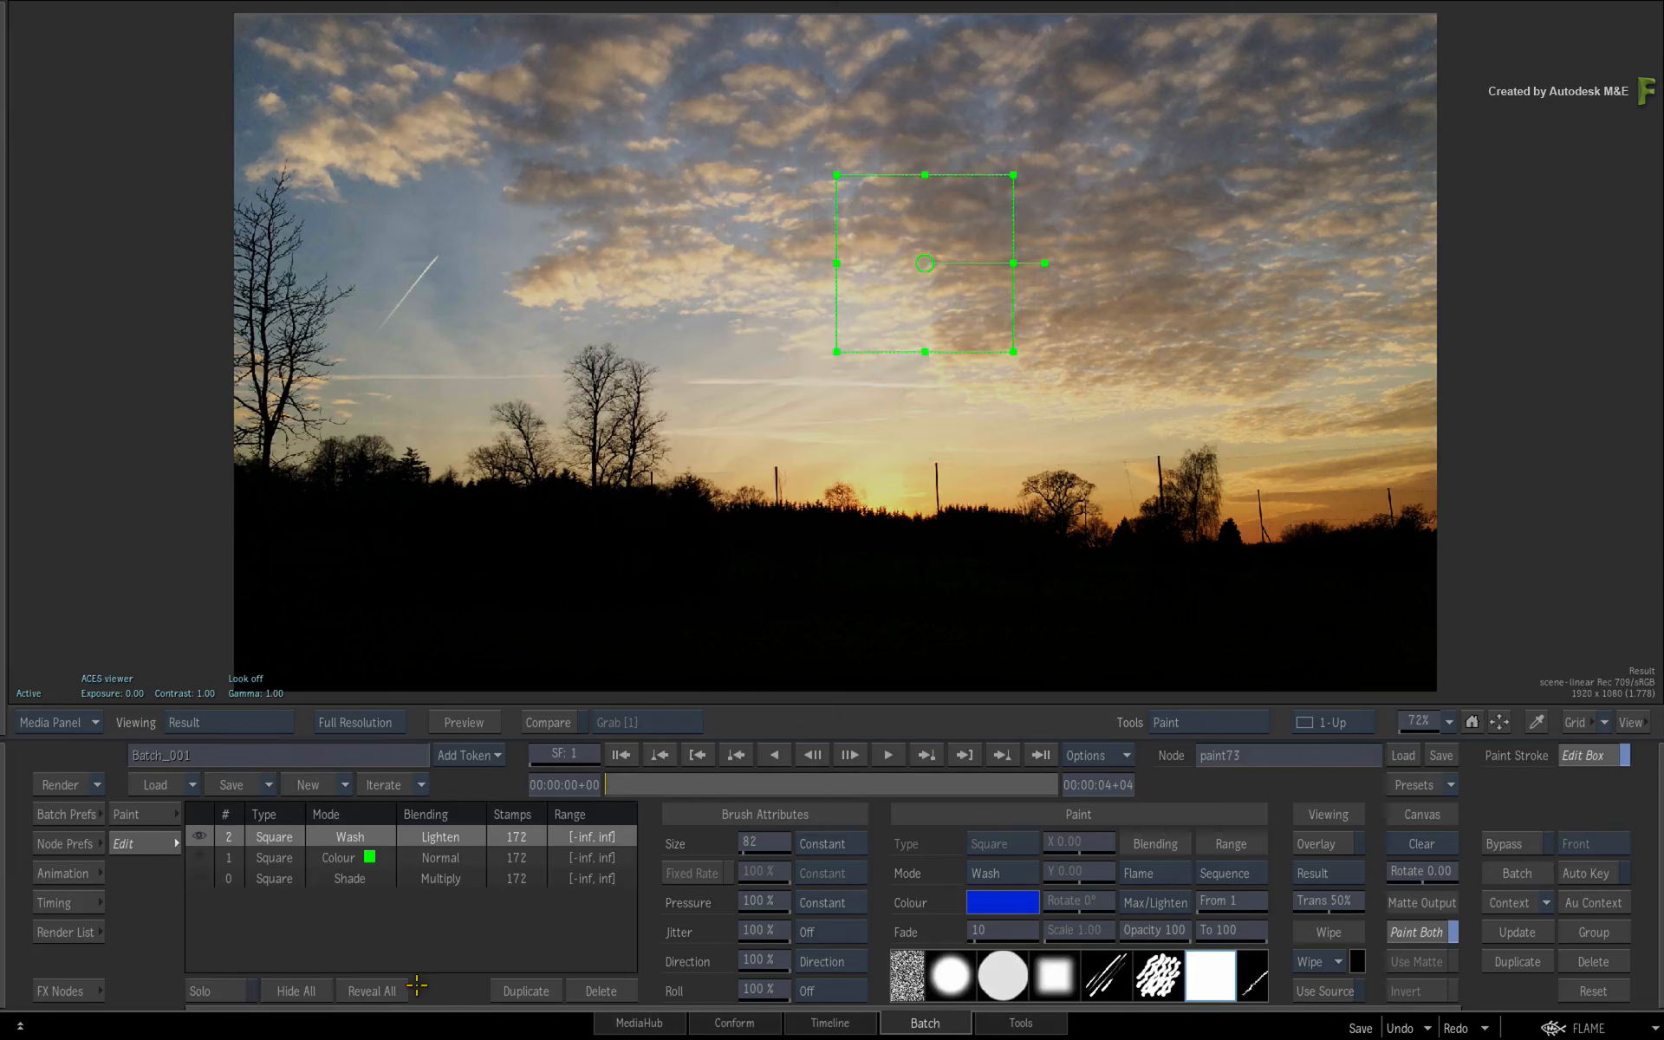
click(386, 991)
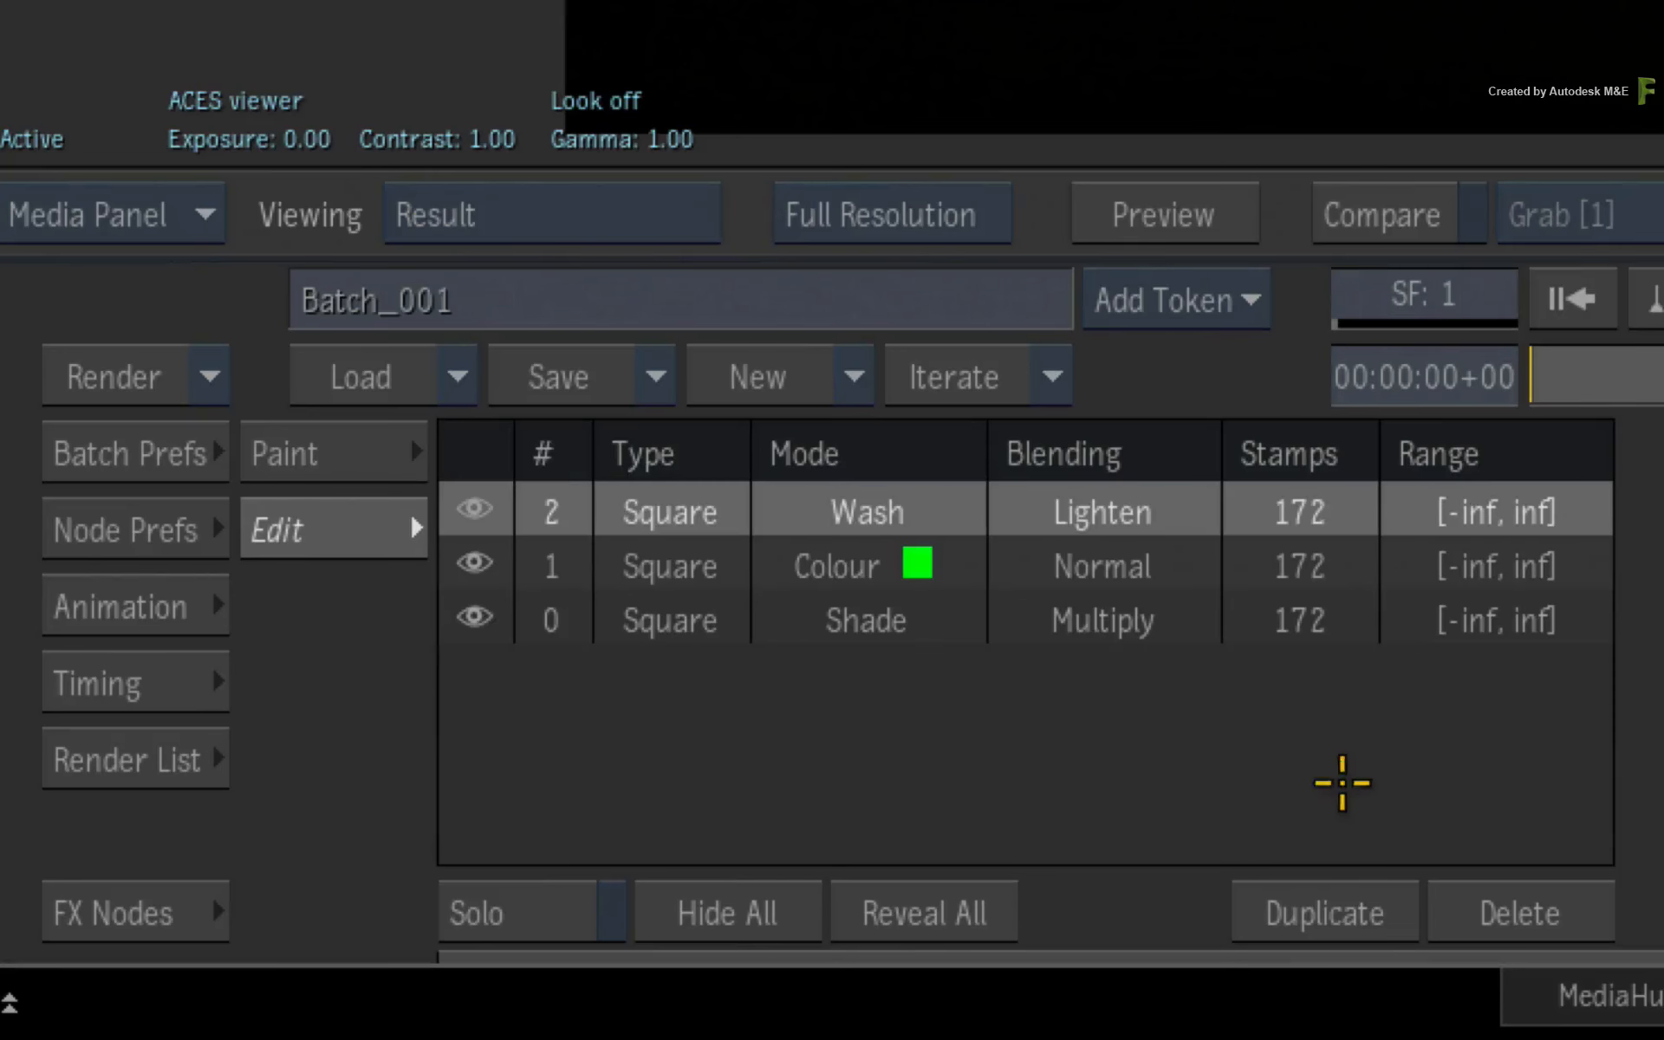
Step: Toggle the visibility of individual strokes in the list, ending with all three shown
click(471, 564)
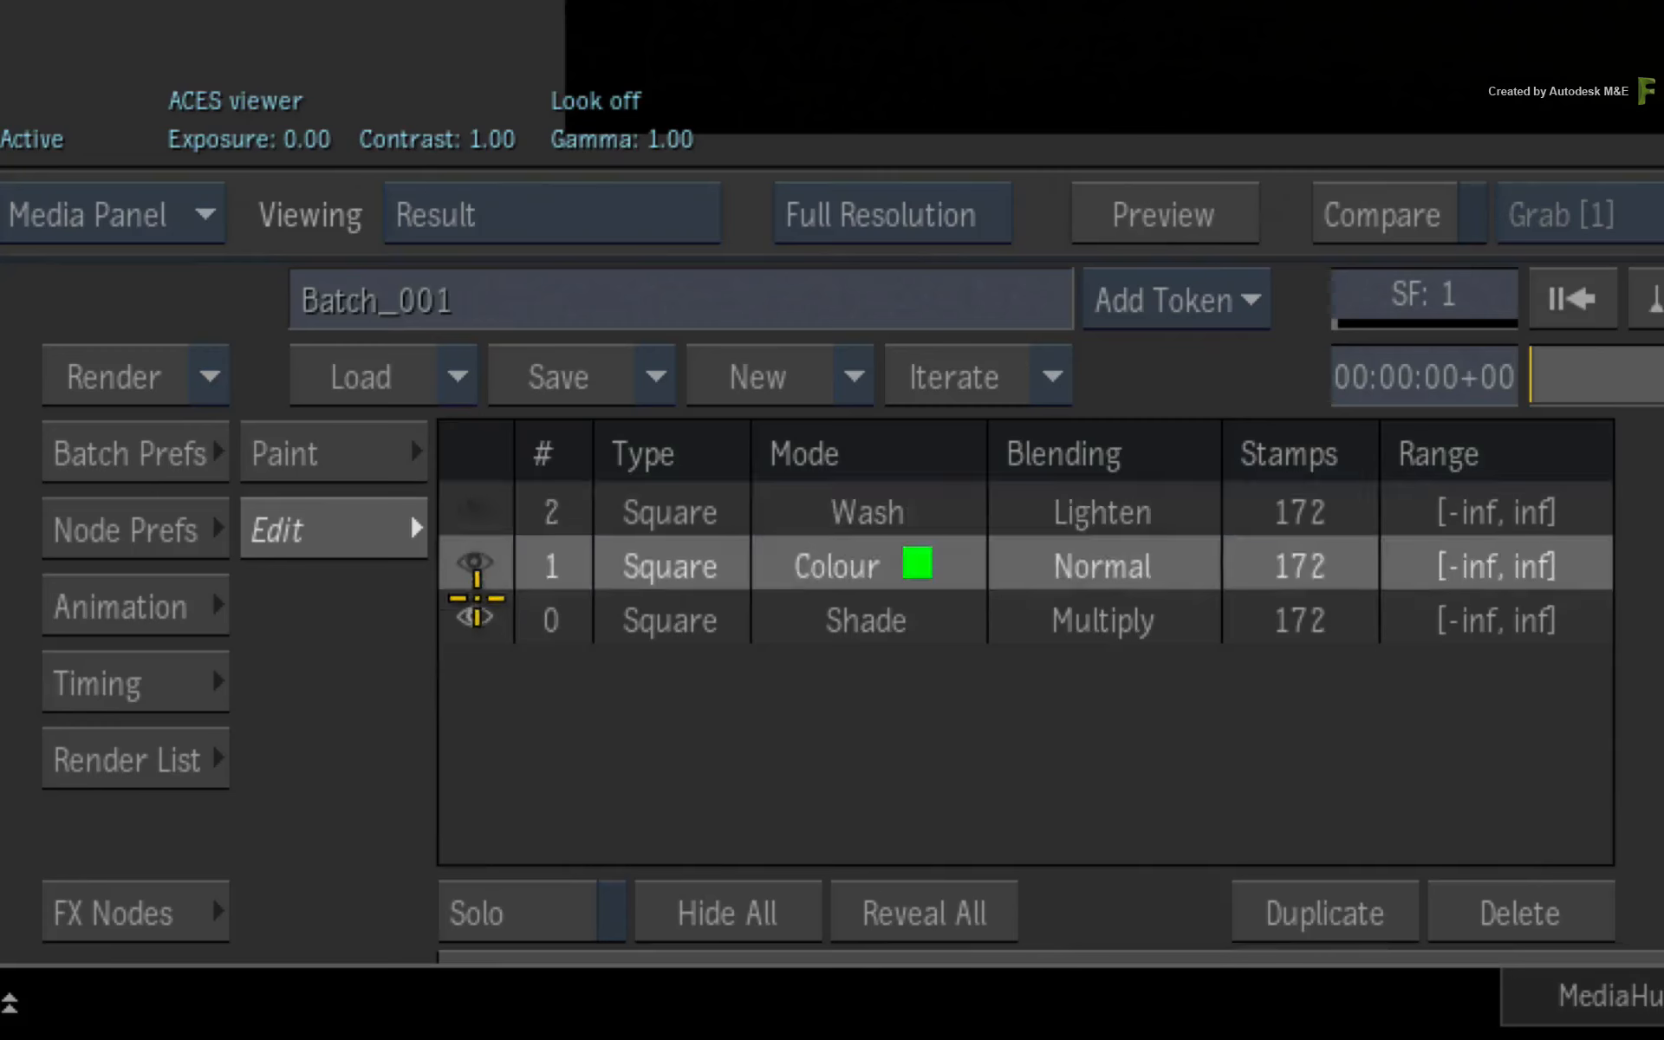
click(470, 615)
click(471, 548)
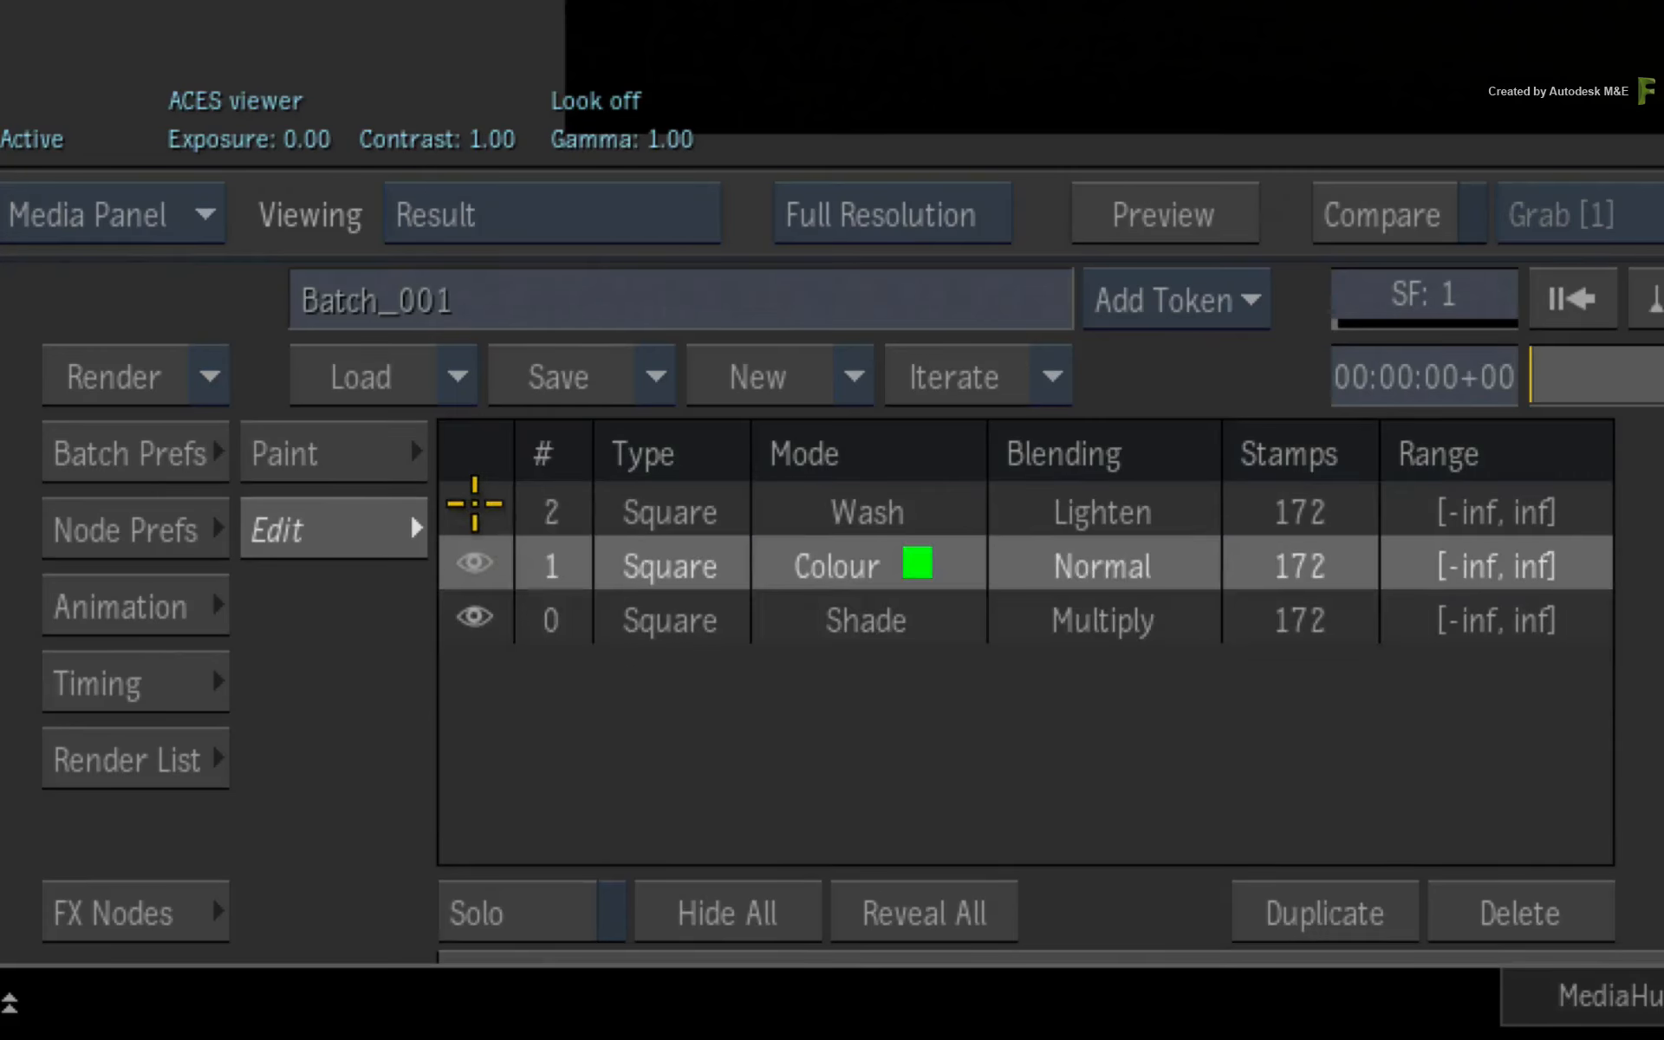
click(472, 507)
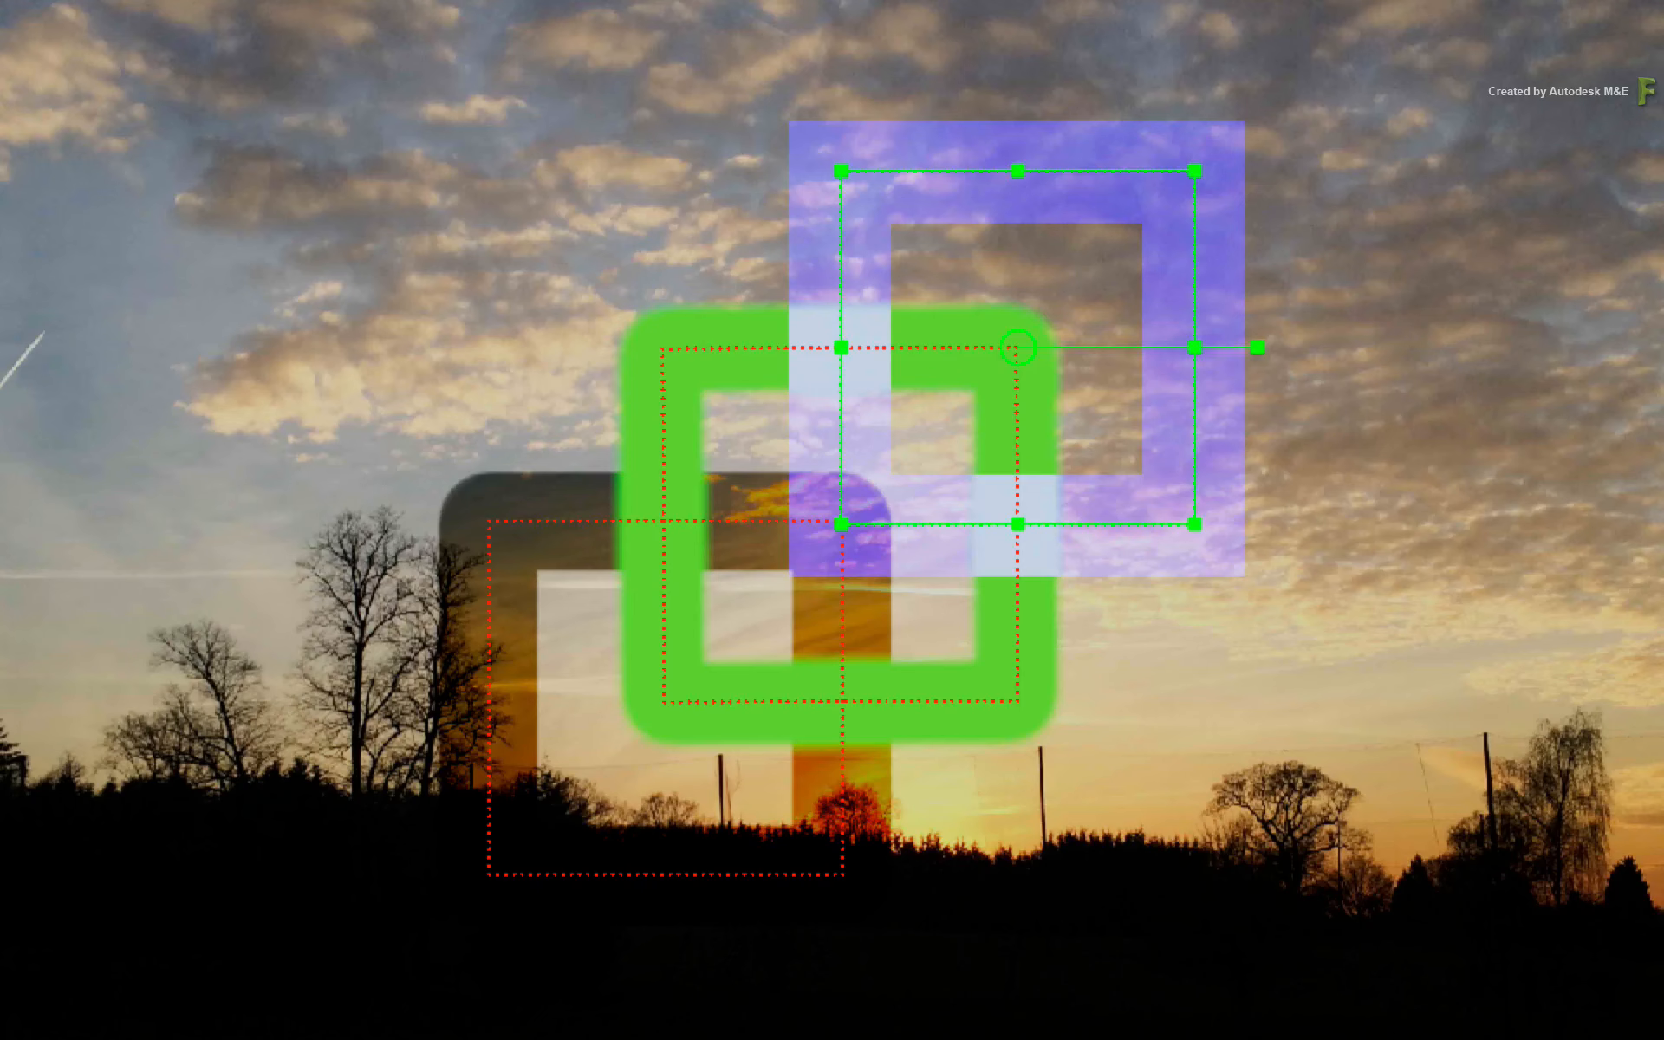
Step: Move the blue Wash square down and to the right in the image, and scale it down proportionally
drag(1133, 485, 1215, 659)
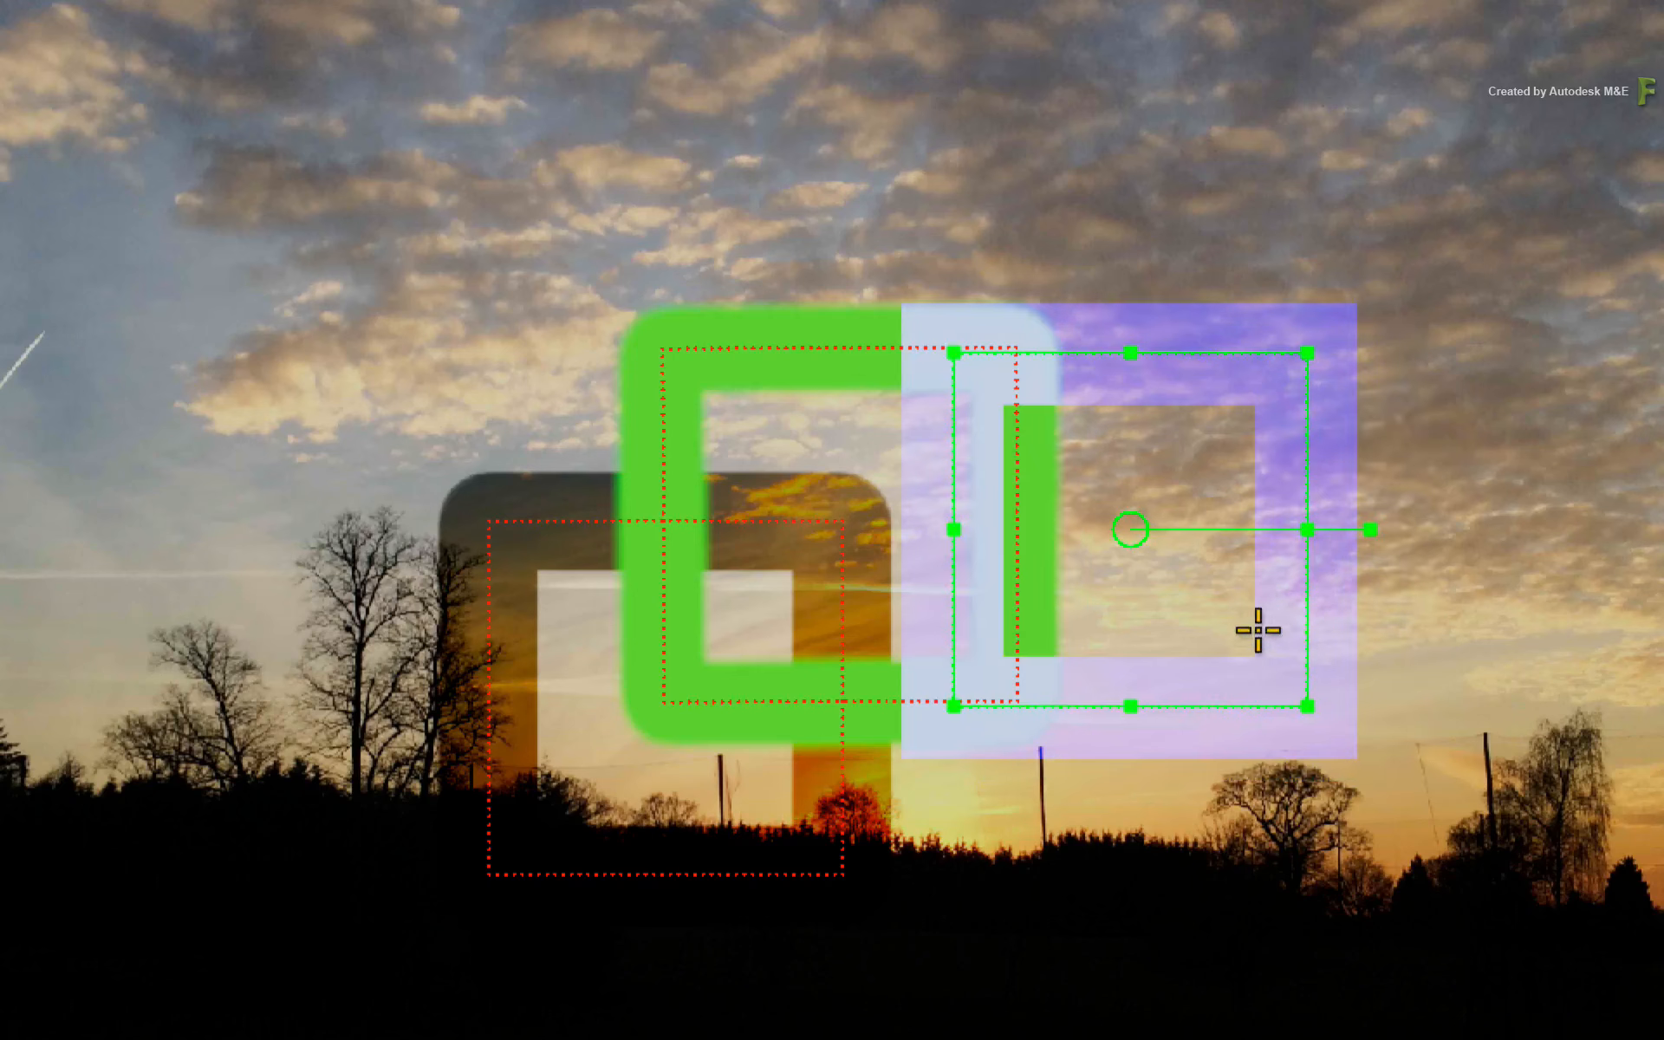
drag(1308, 357, 1112, 454)
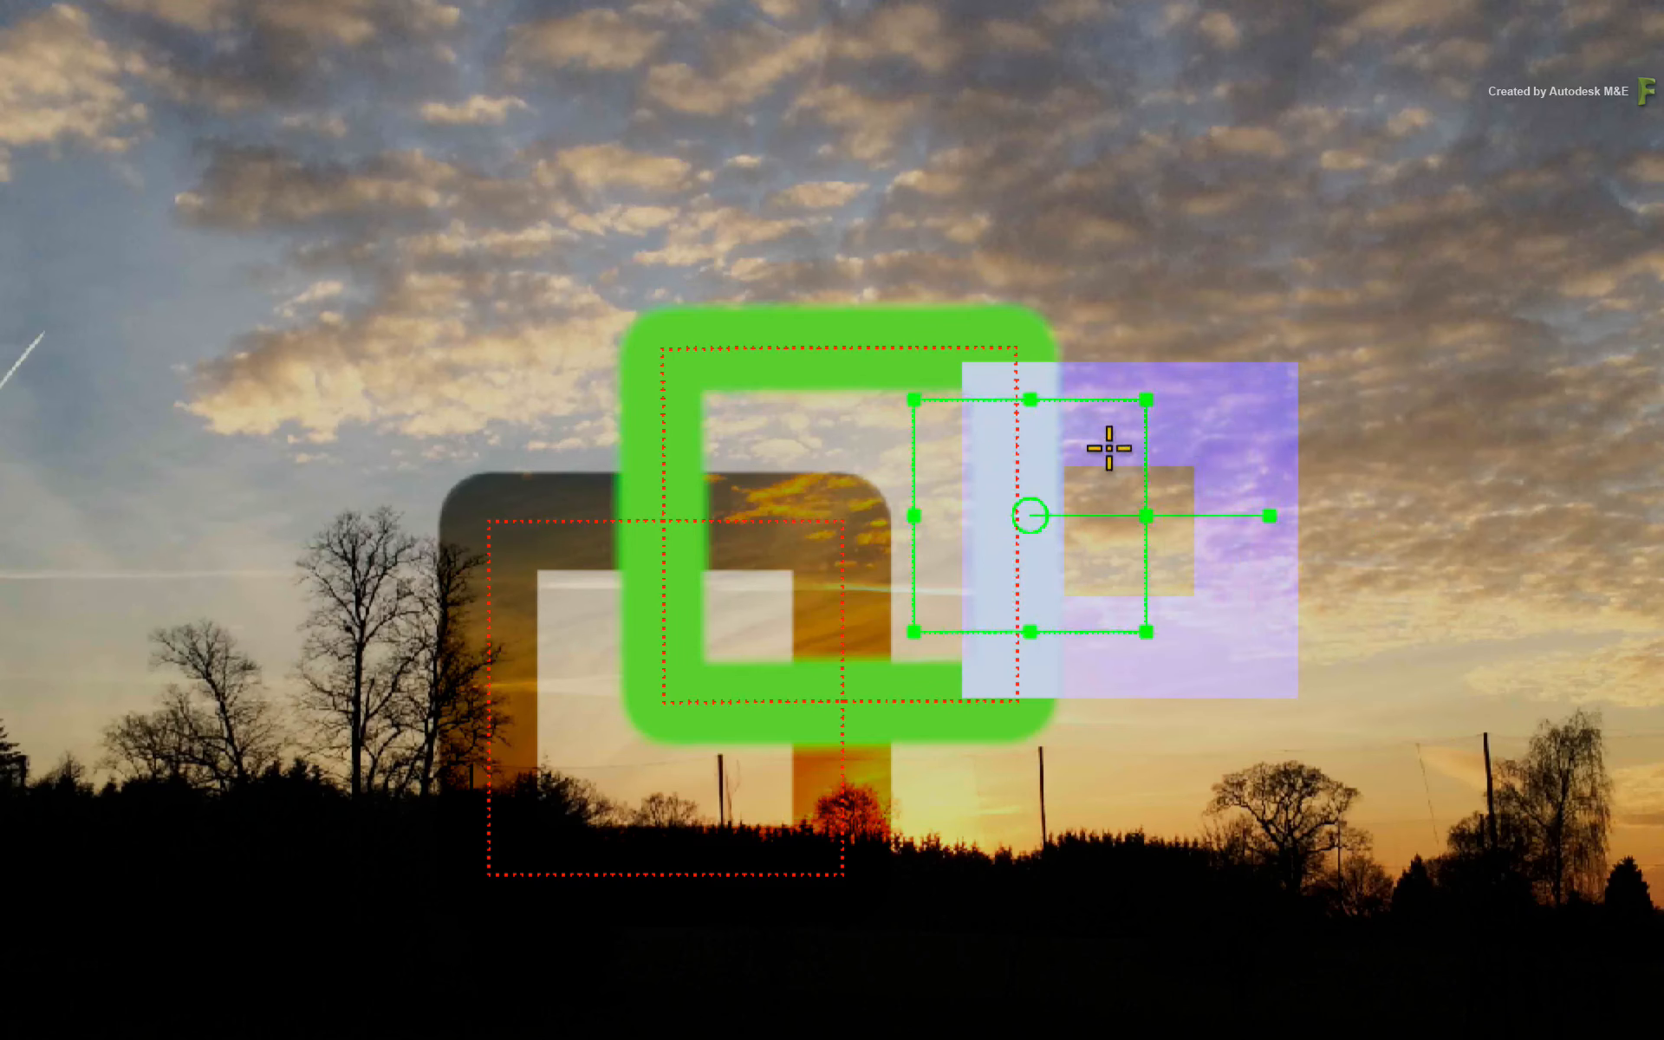
Step: Move the Shade square up and left in the image, rotate it about -47° and enlarge it proportionally to about 133%
drag(540, 558, 336, 355)
drag(704, 501, 560, 600)
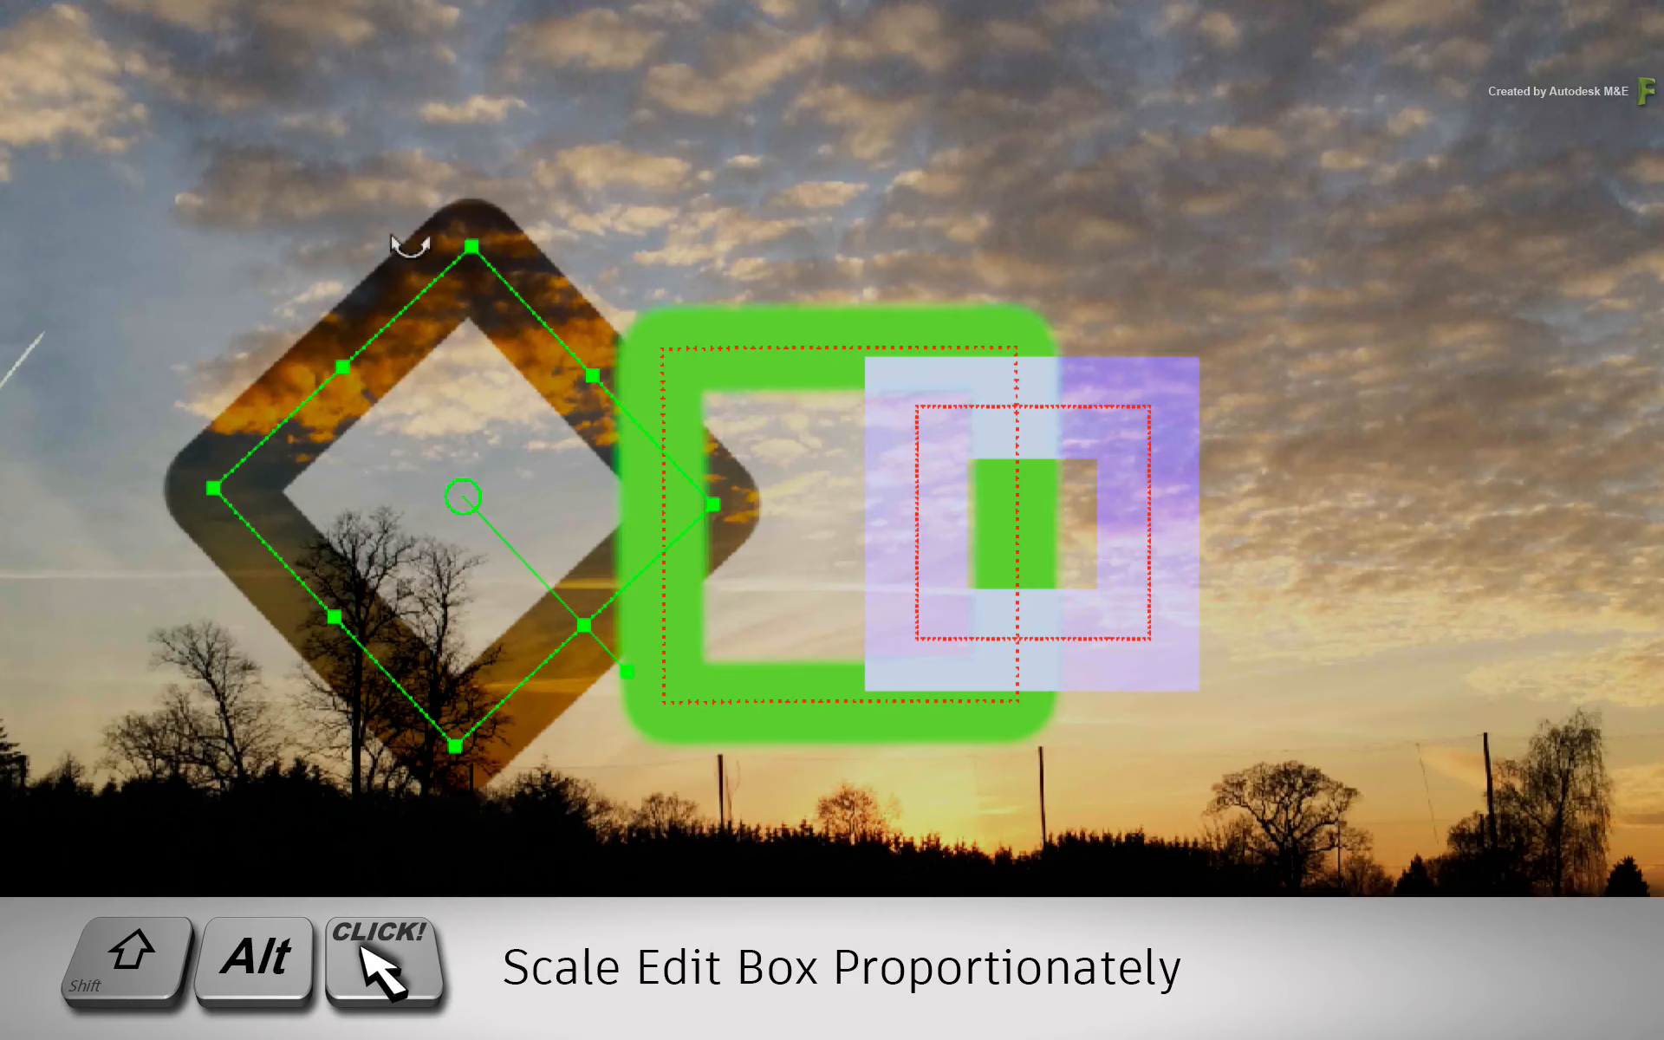
drag(471, 246, 464, 170)
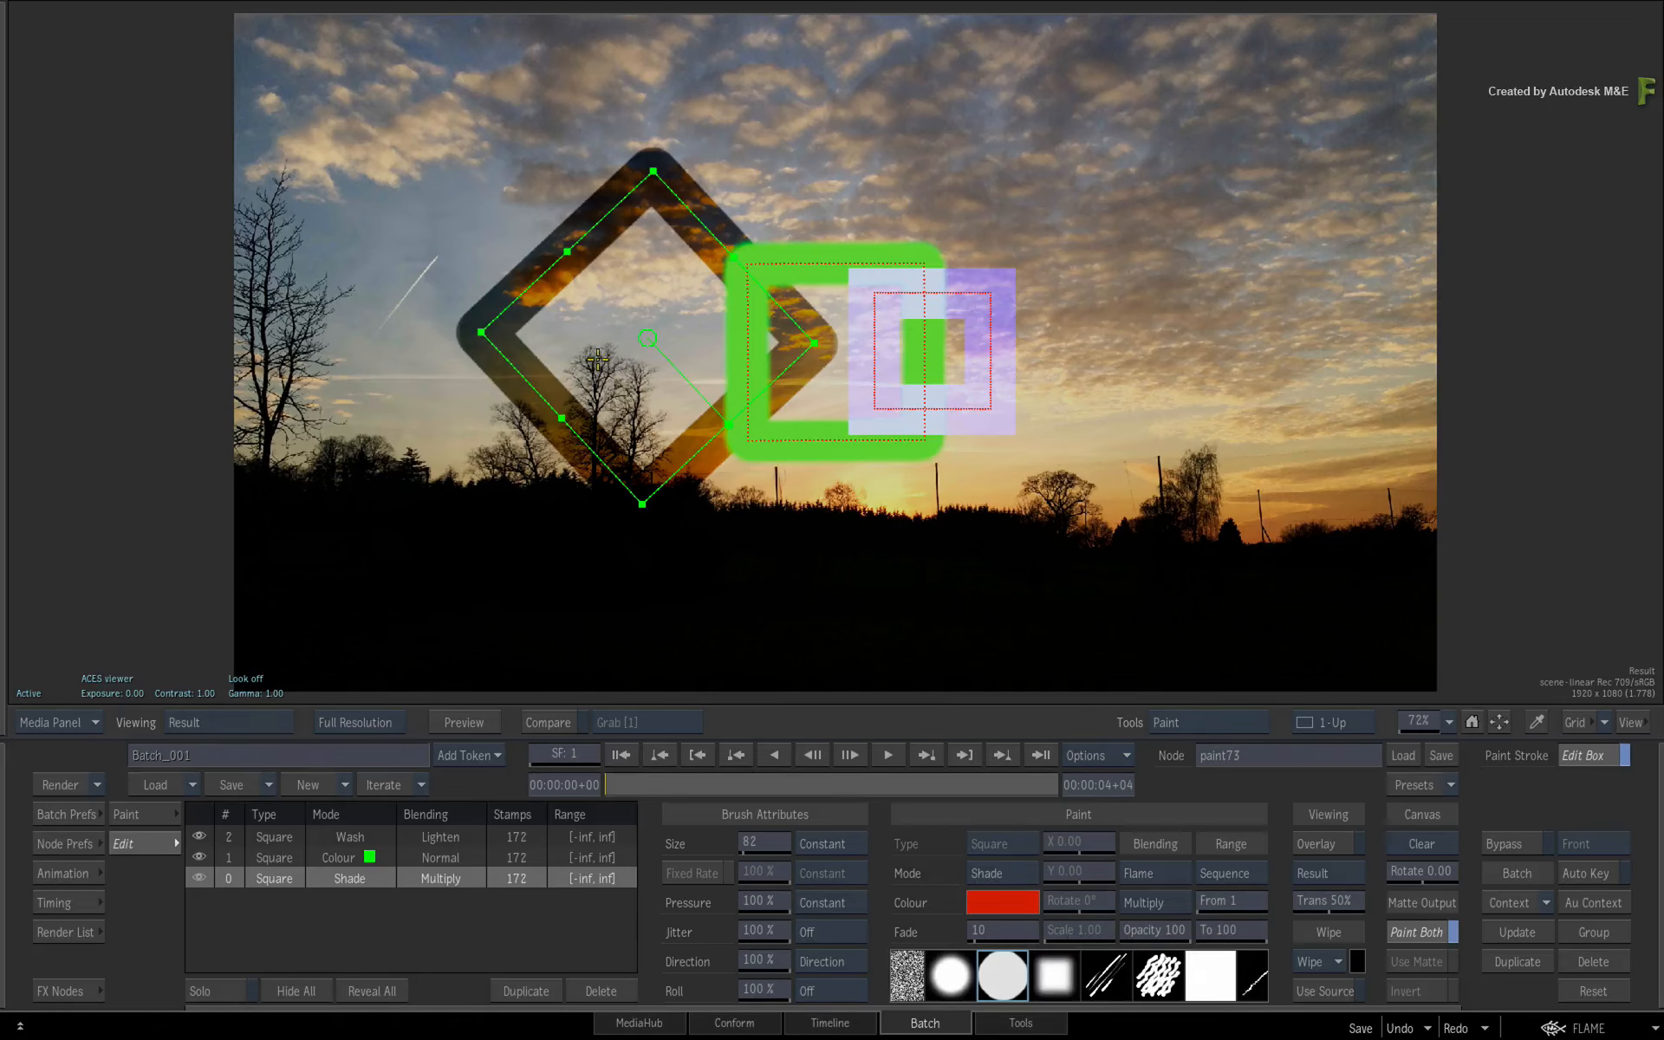
drag(563, 353, 560, 355)
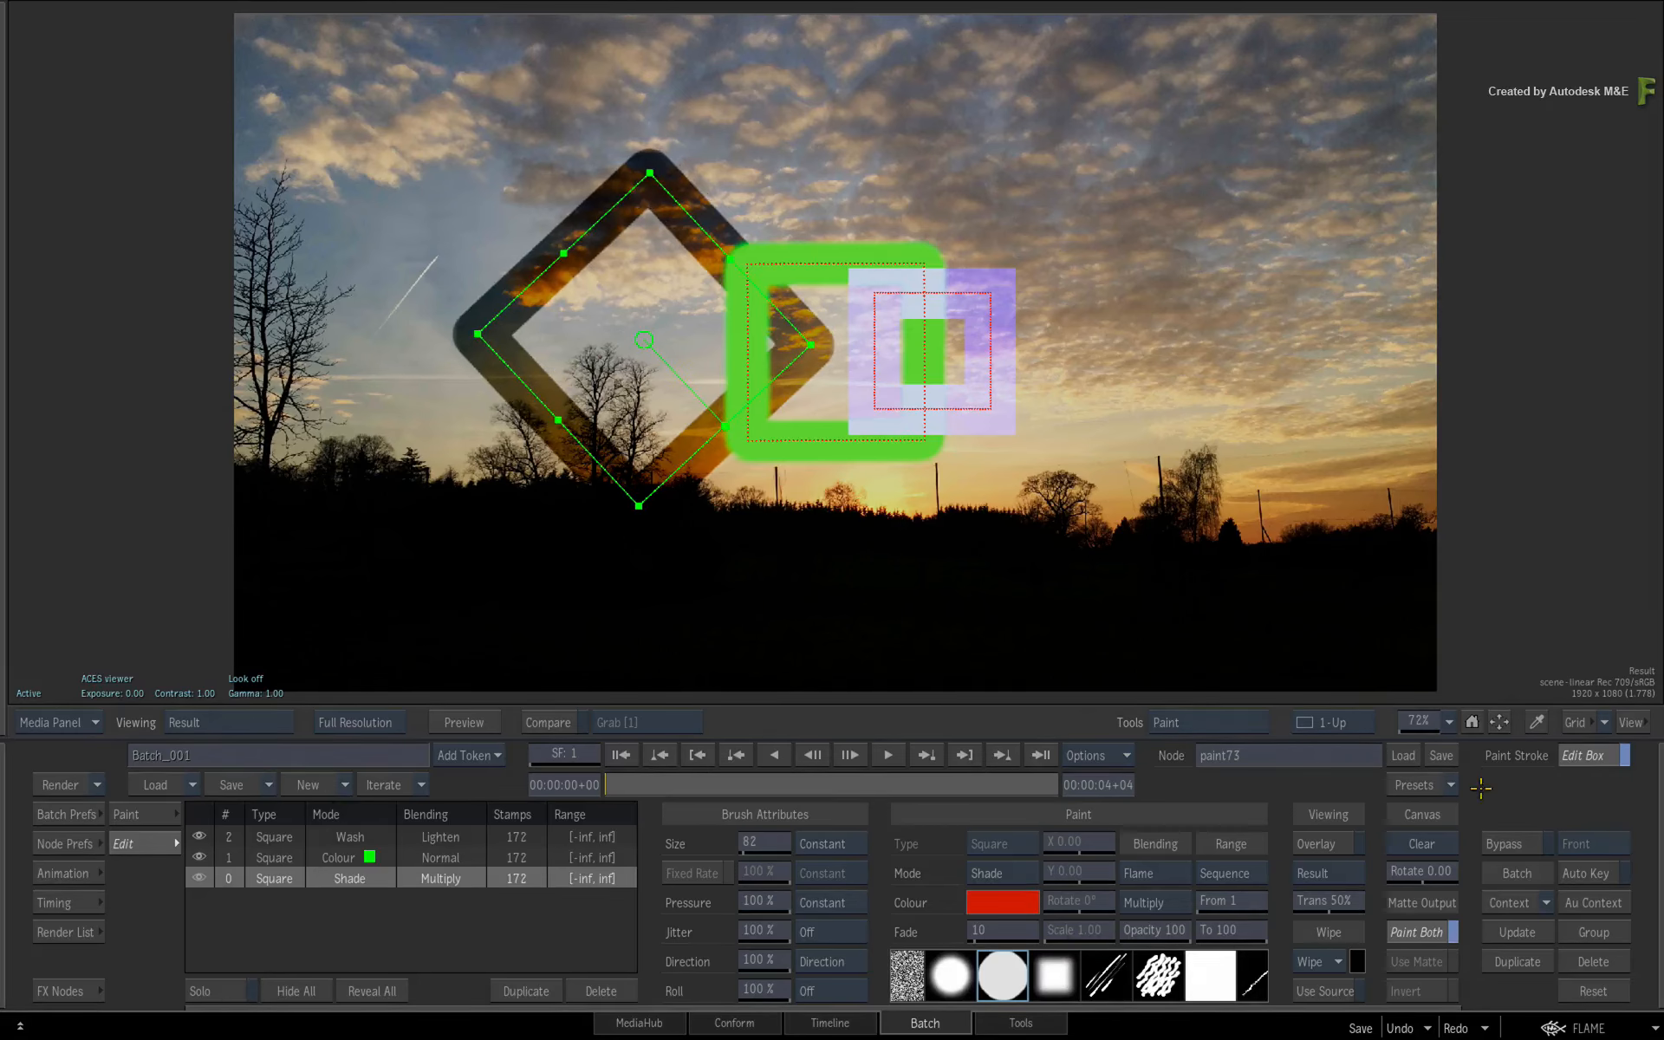
Step: Toggle Edit Box mode off and on again, and nudge the rotated Shade square slightly downward
key(ctrl+e)
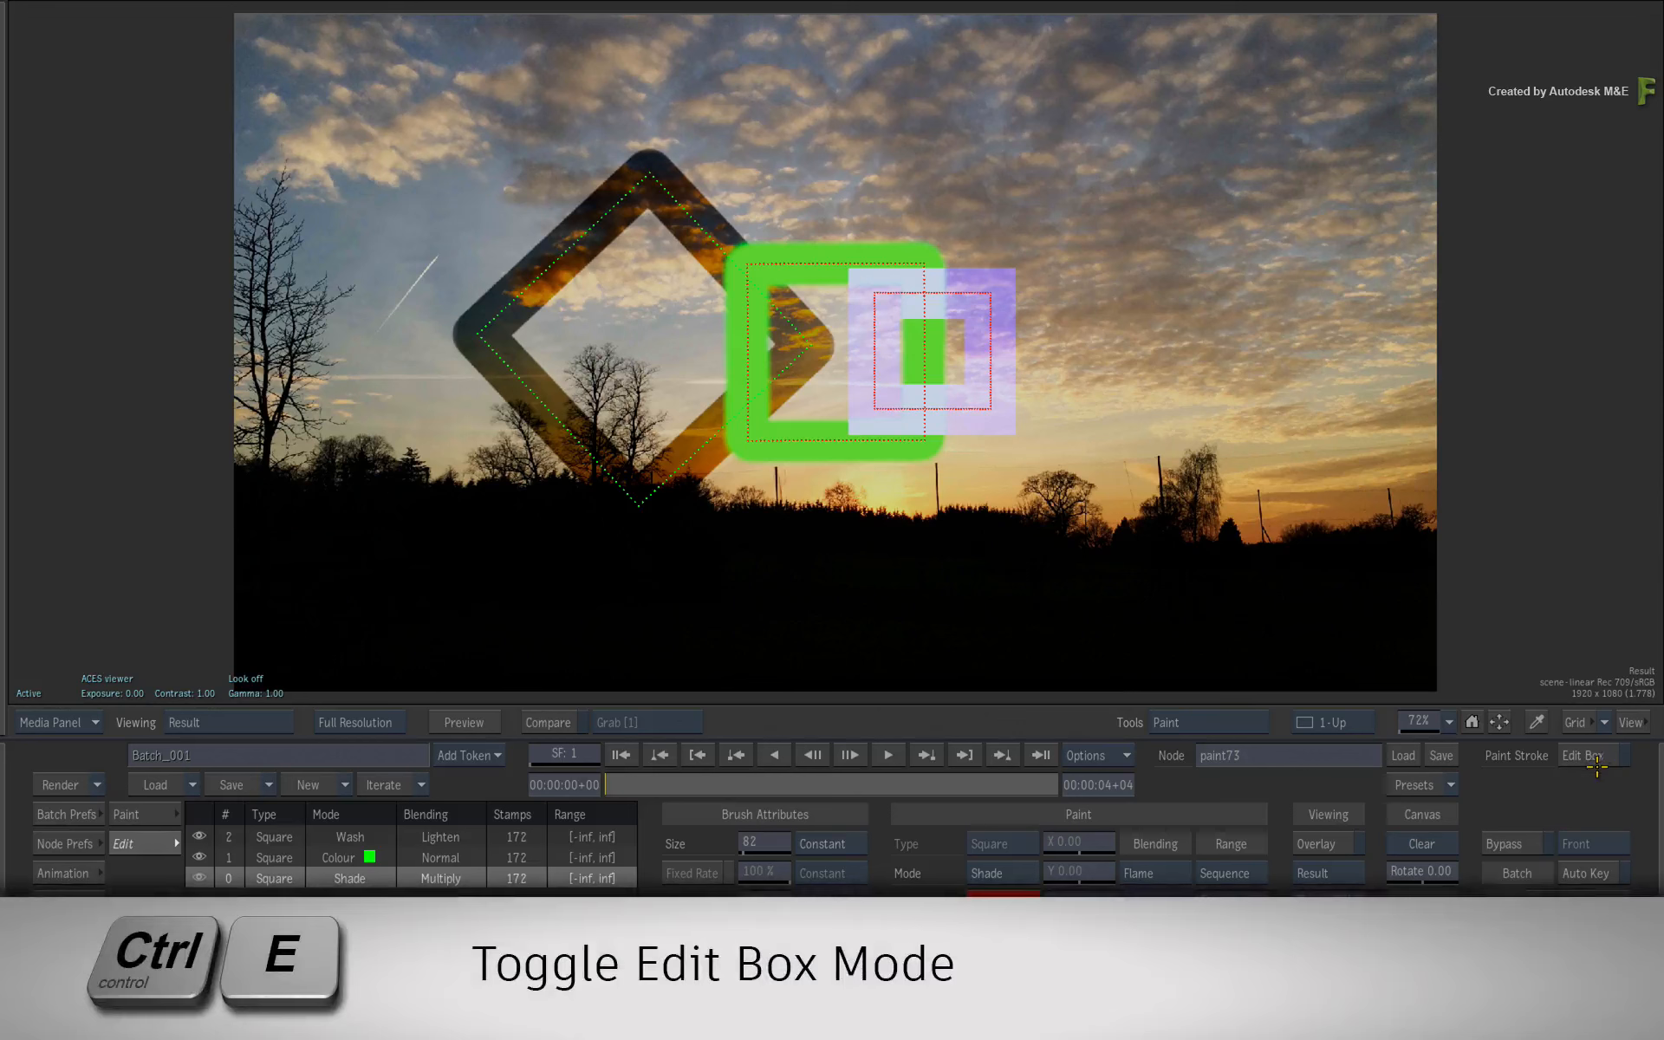
click(1579, 759)
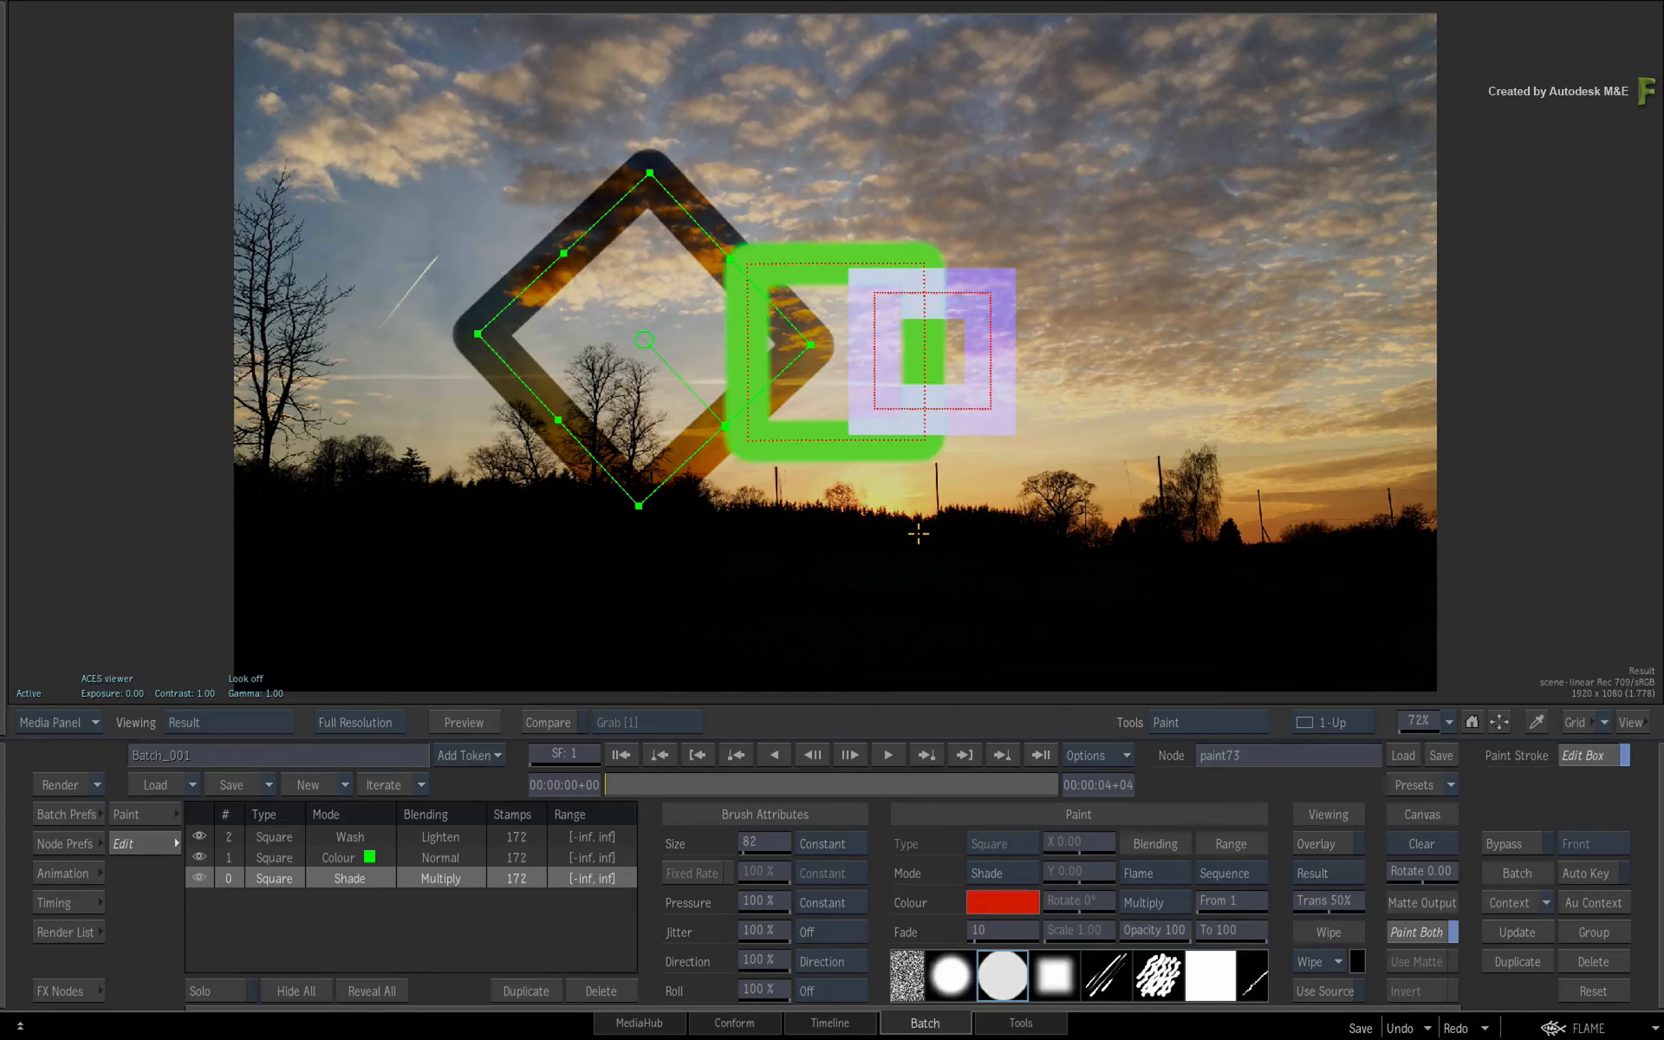
drag(689, 439, 692, 475)
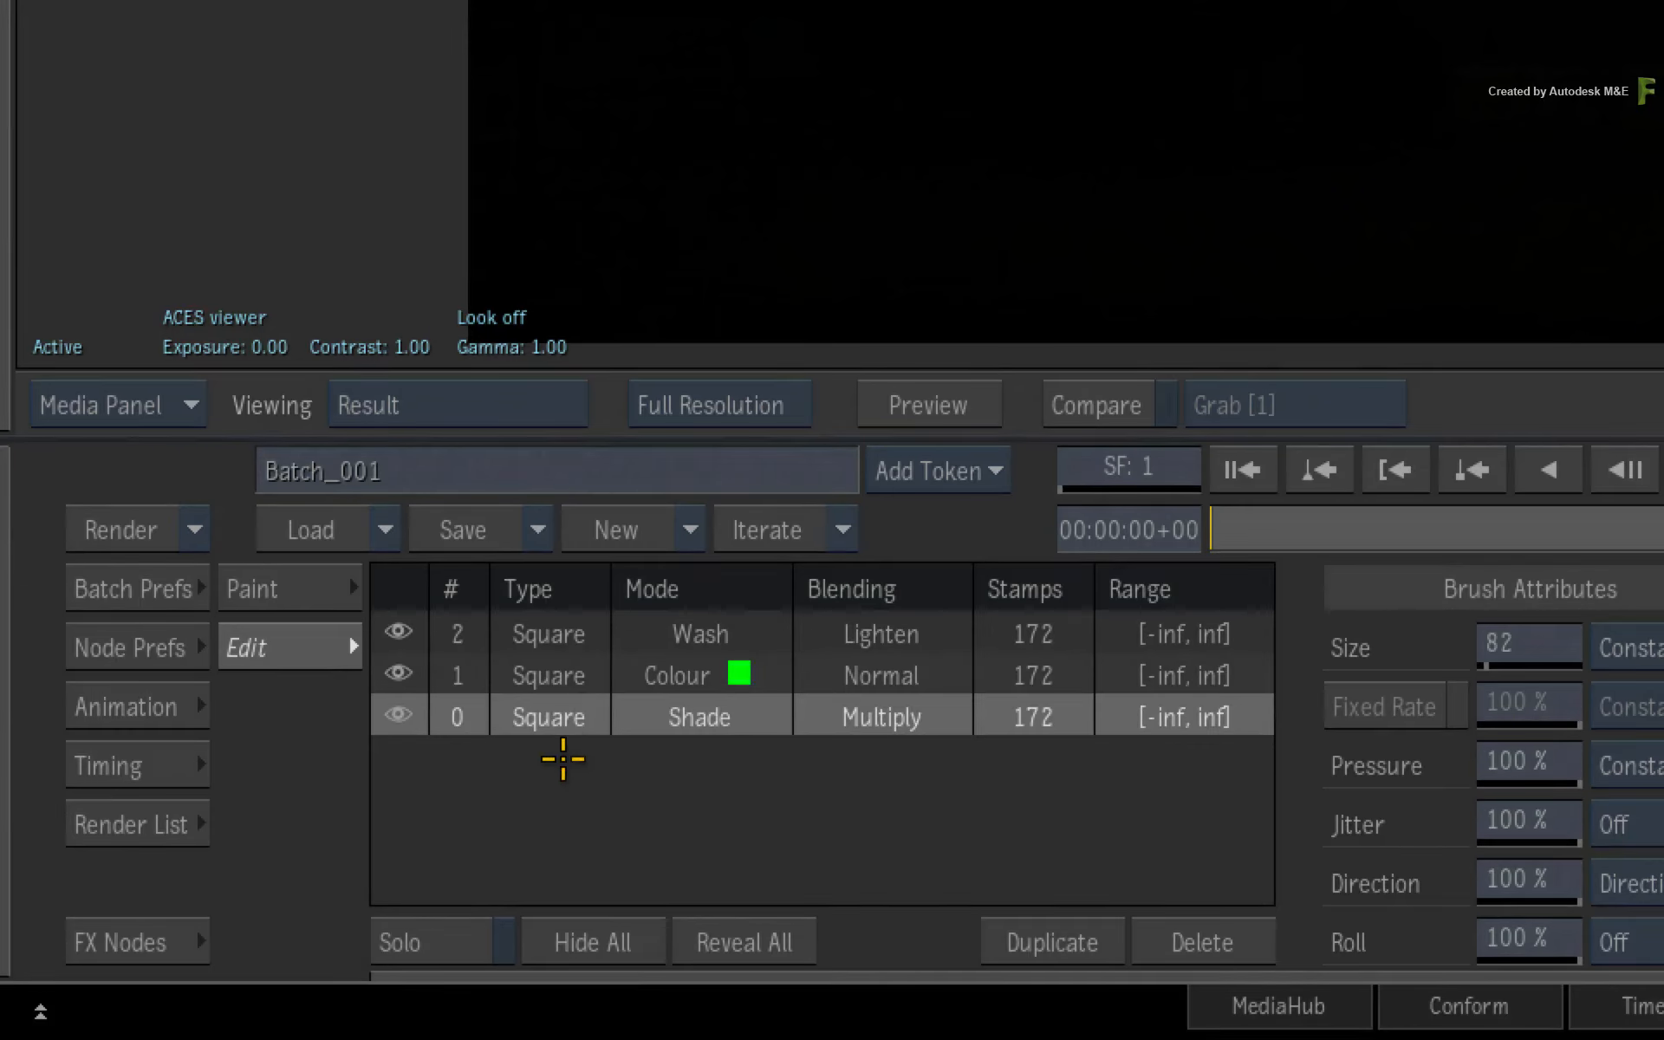
Step: Open the paint node's animation channels and fully expand the channels of the selected stroke0
click(130, 706)
key(shift+Tab)
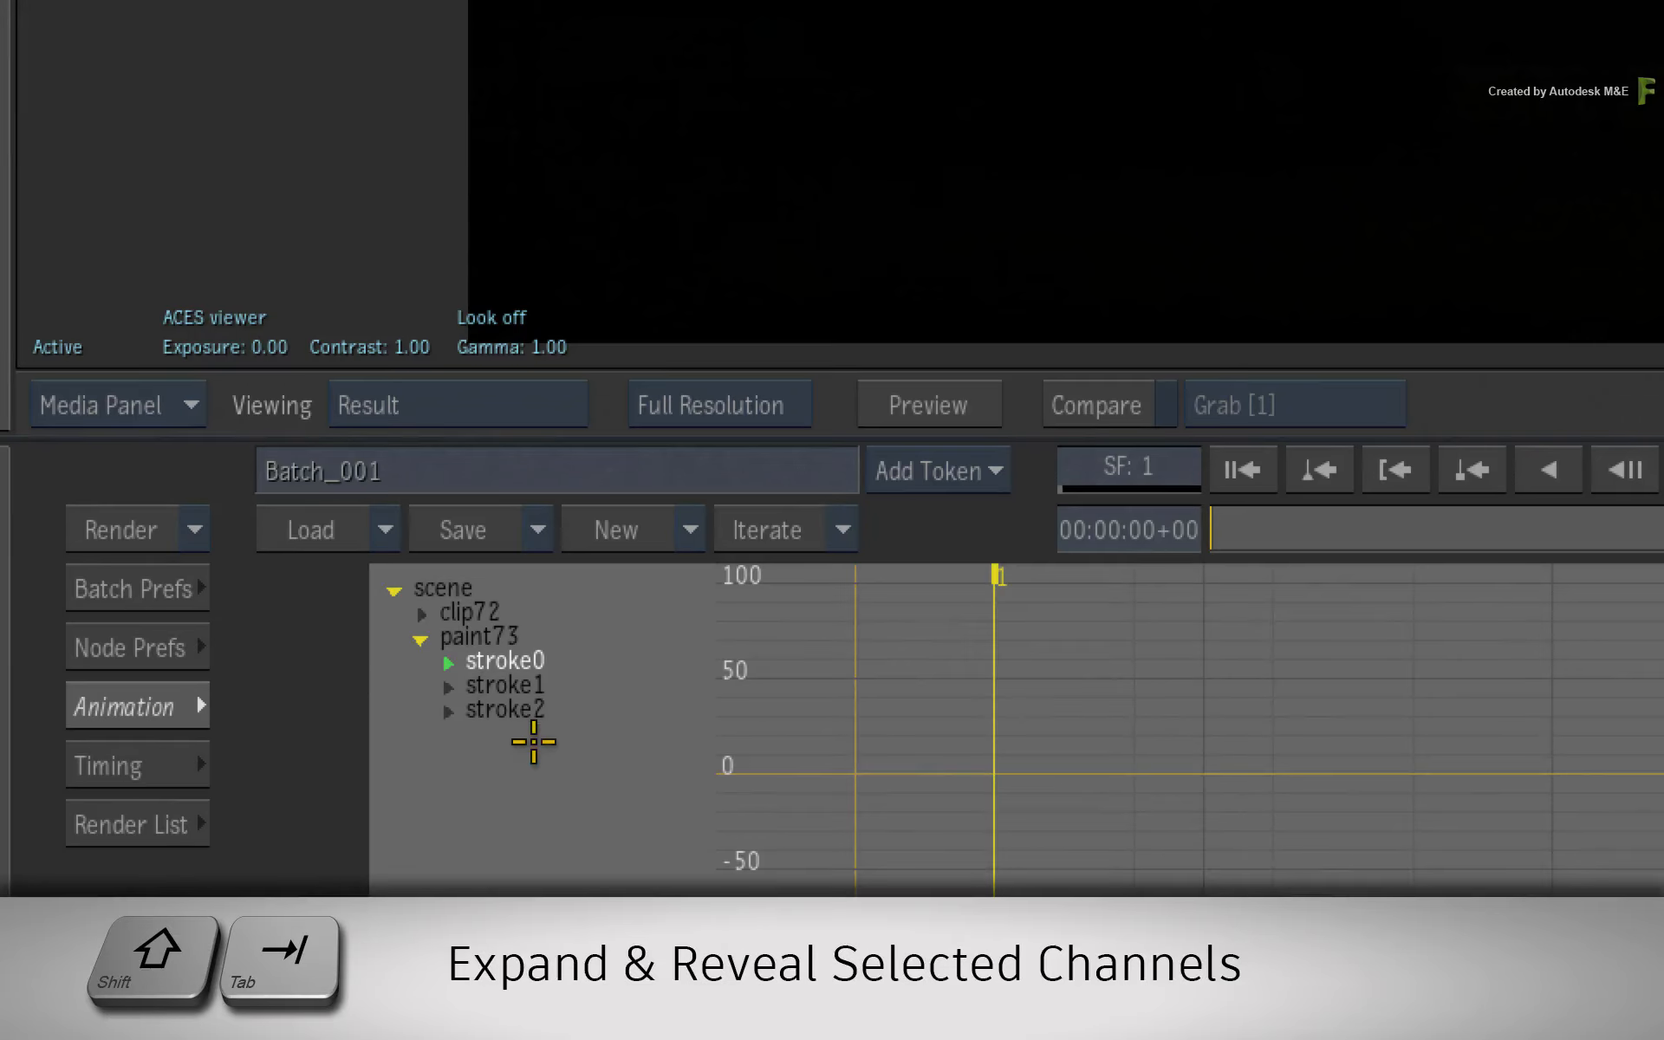
key(shift+Tab)
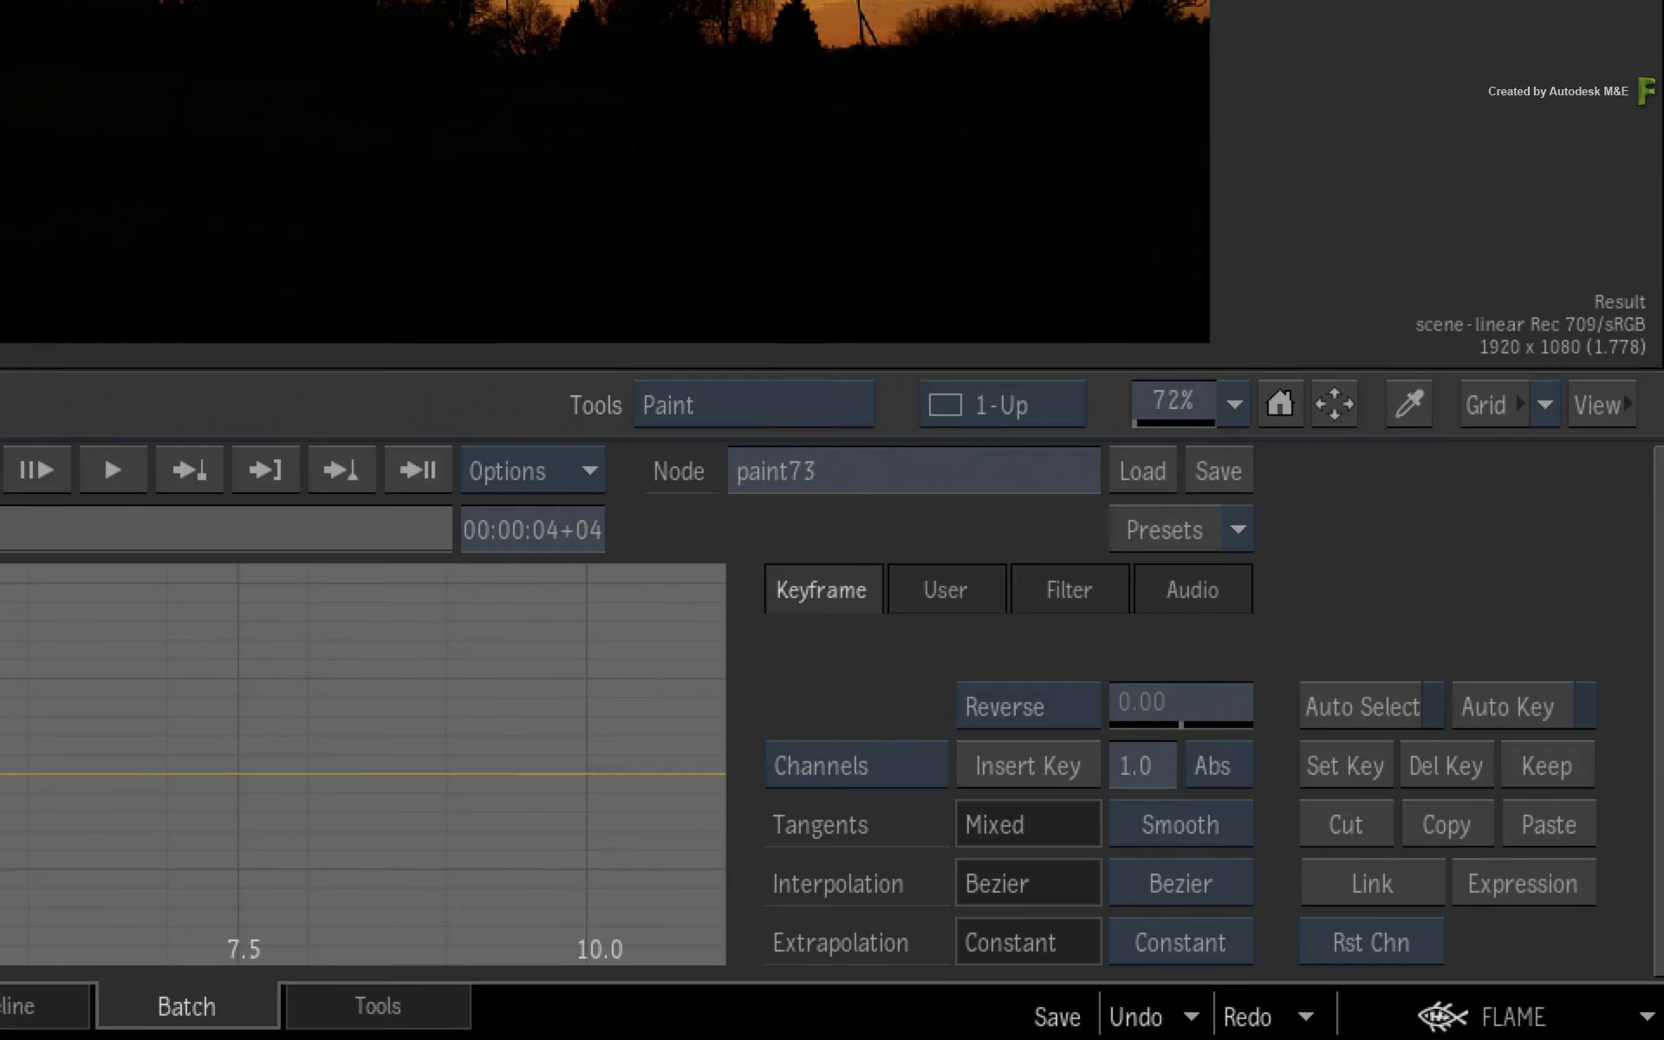
Step: Enable Auto Key and go to frame 50
click(1530, 711)
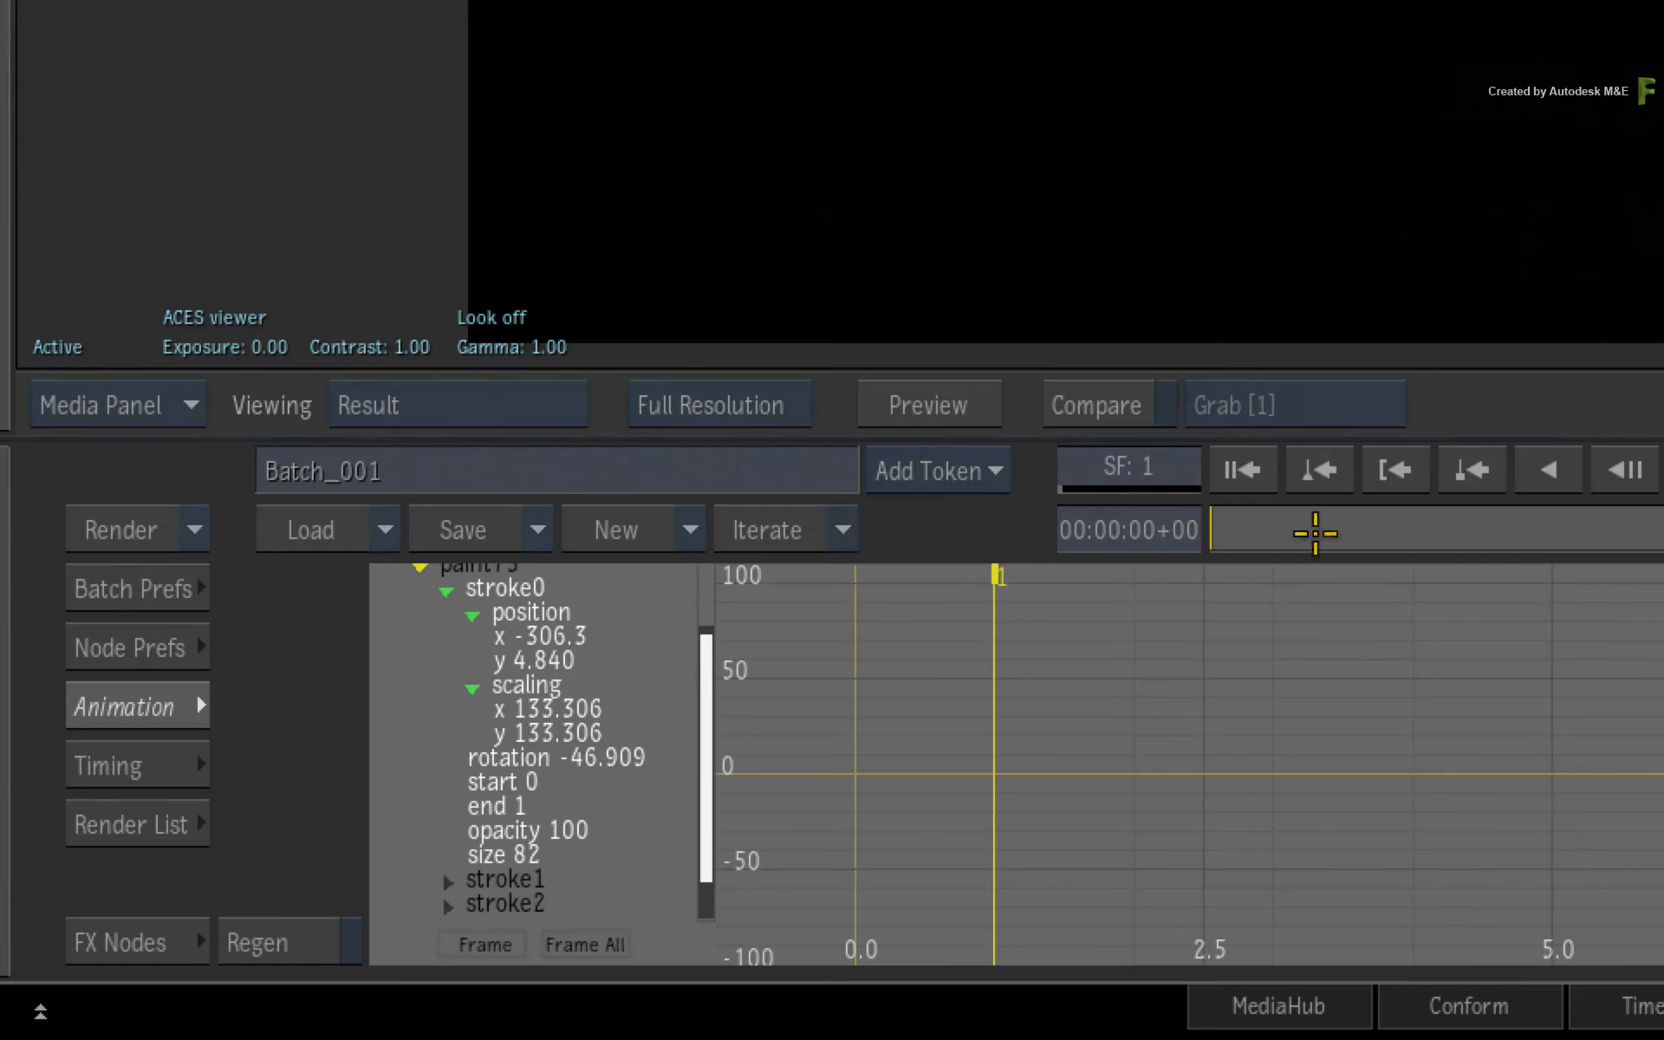
click(1074, 525)
click(1091, 355)
click(1061, 464)
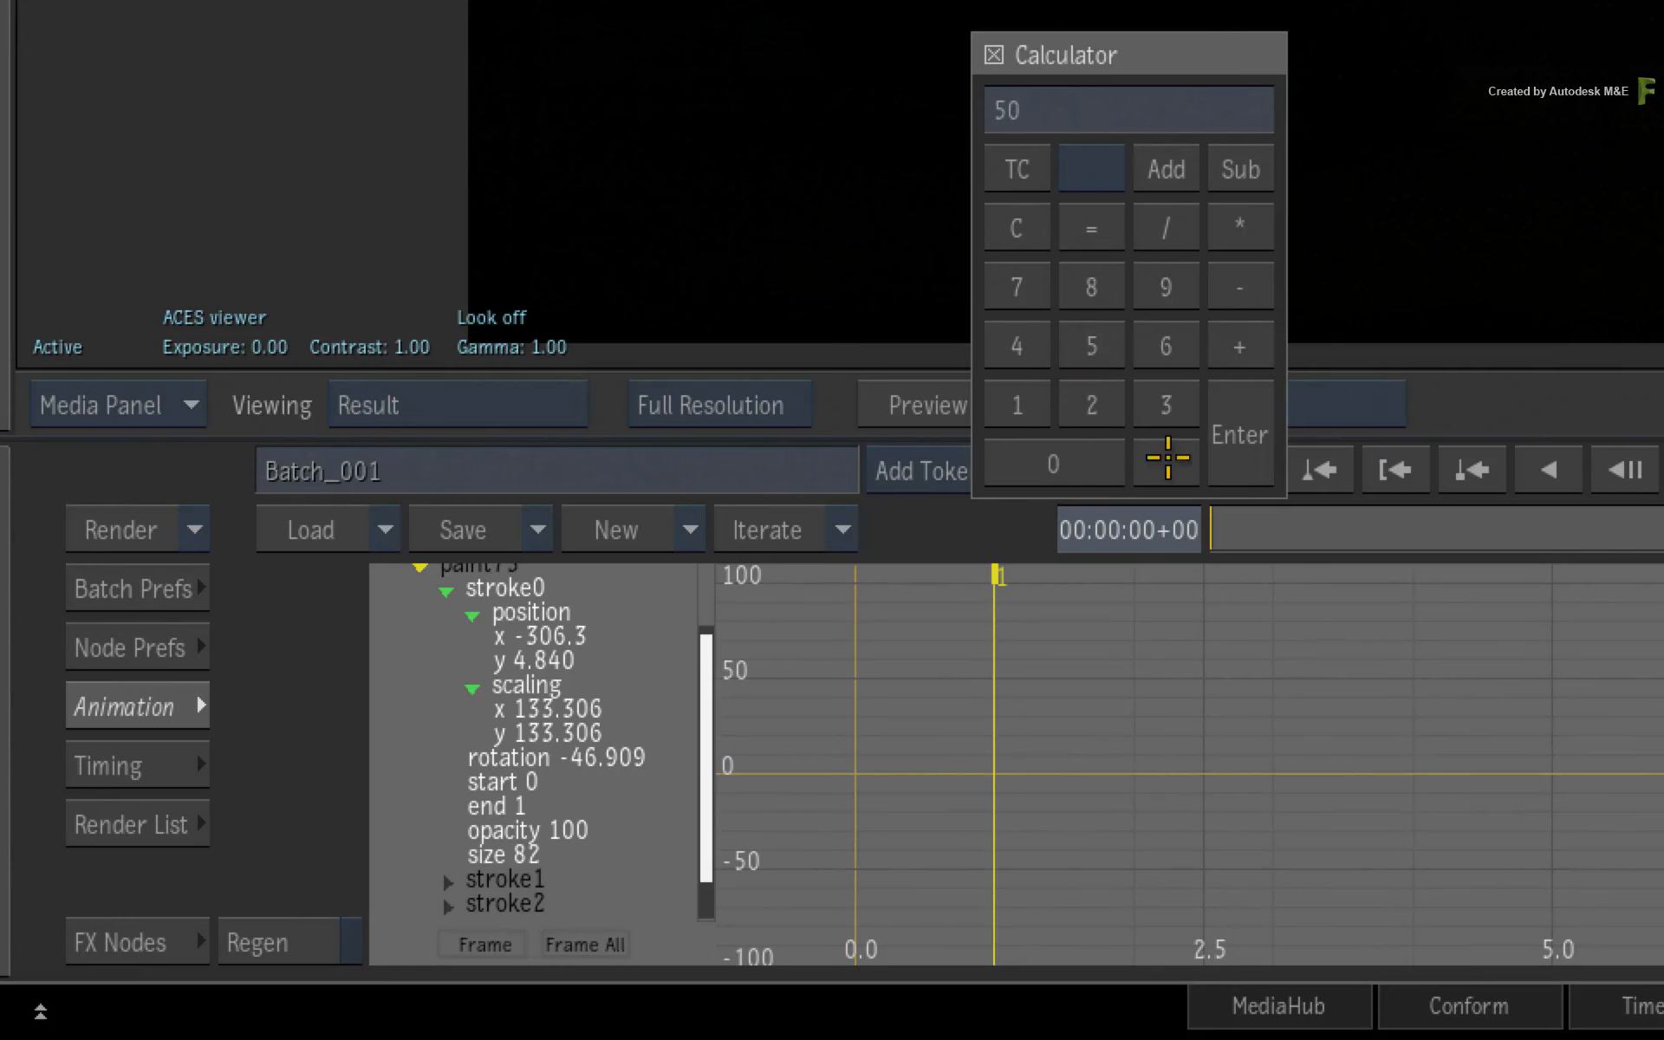
click(1237, 460)
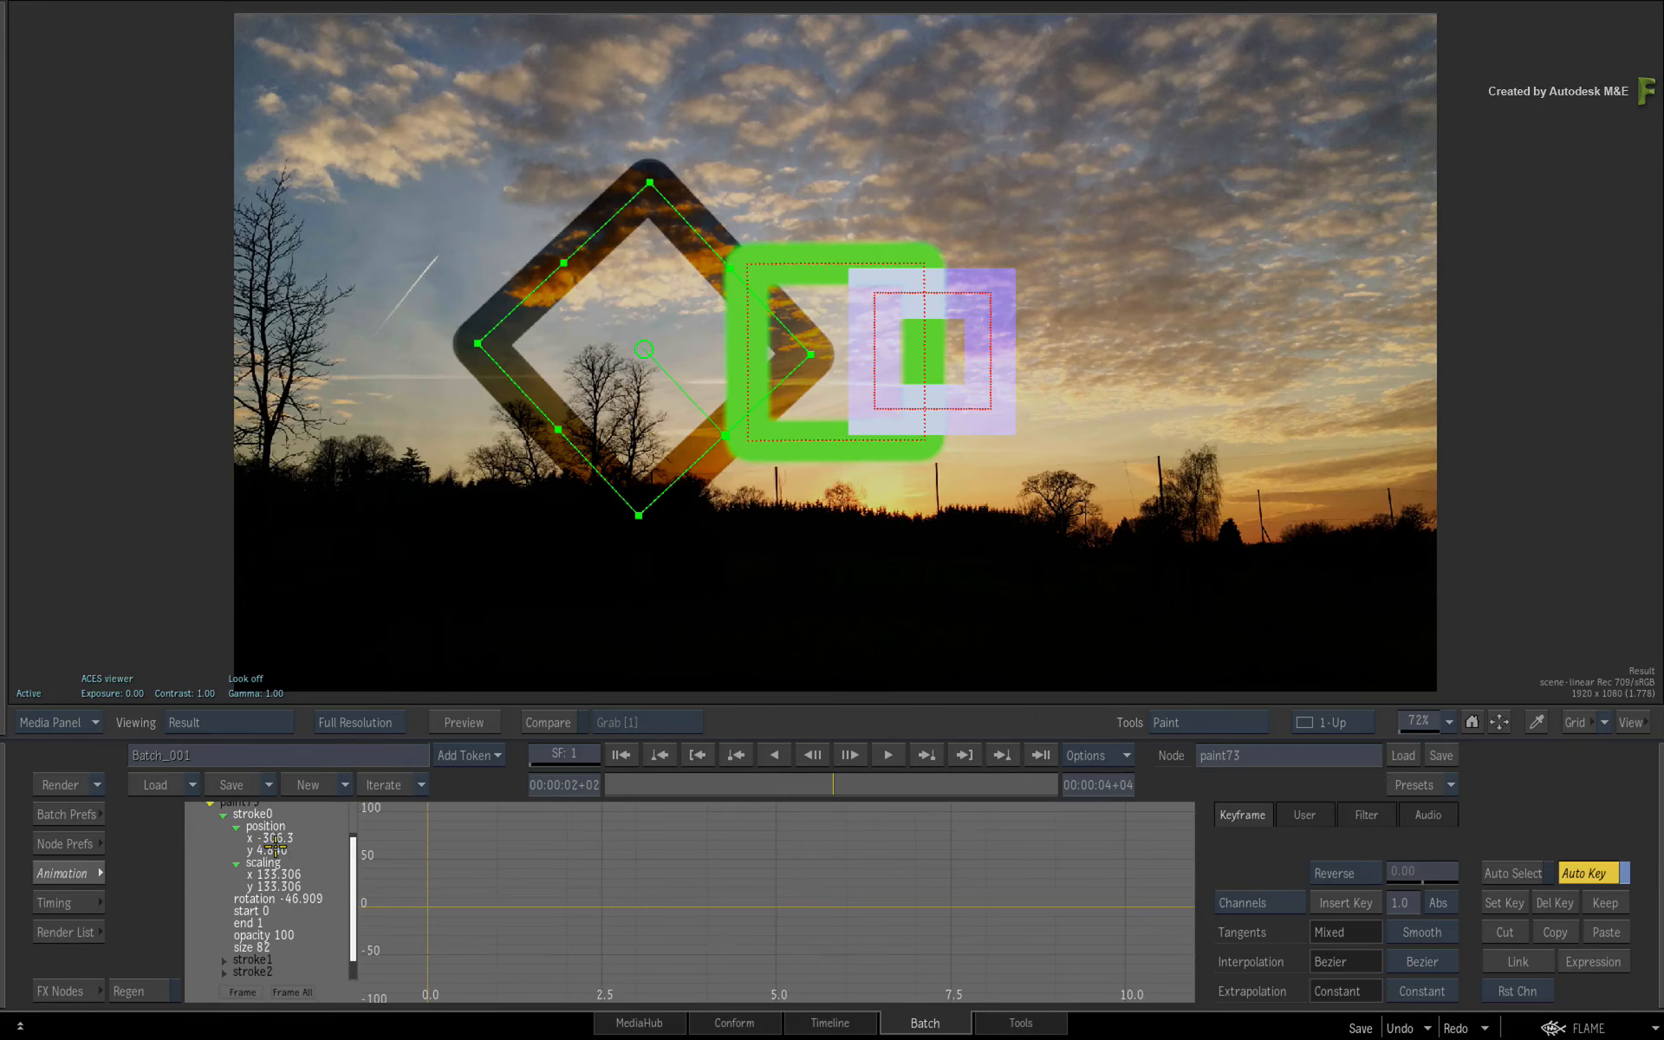
Step: Keyframe stroke0's x position at its current value, add a key of -960 on the first frame, and frame the whole curve
click(274, 837)
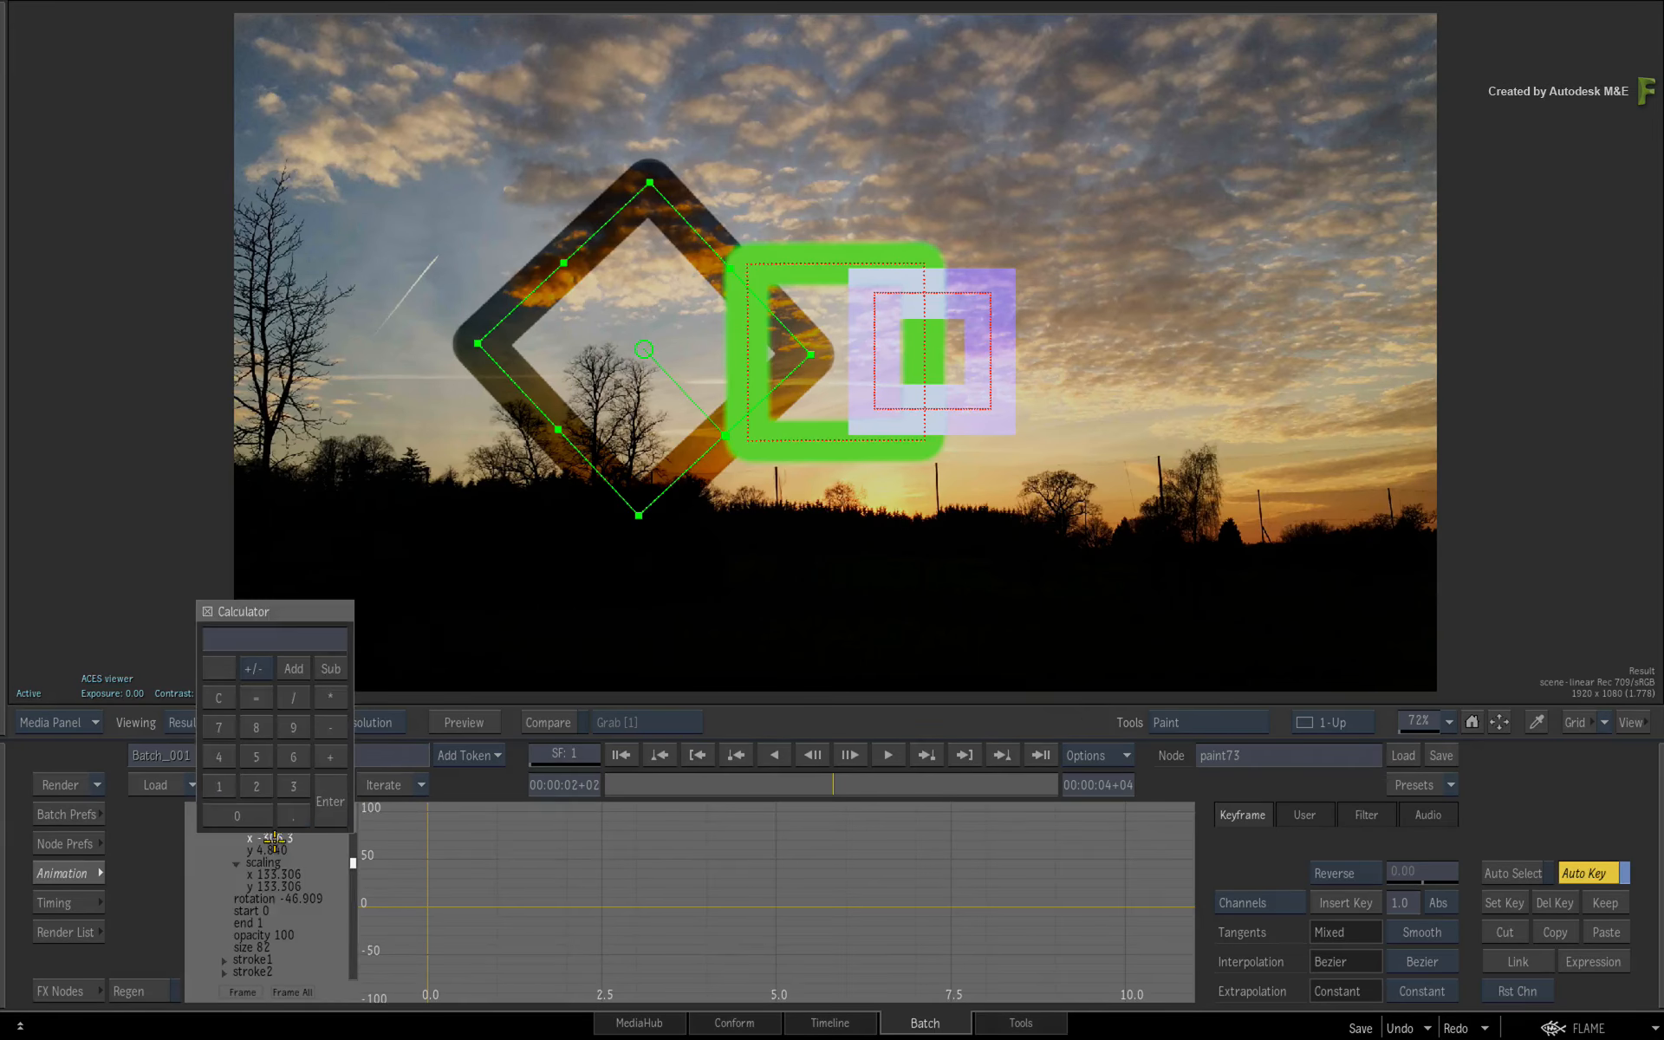
click(333, 806)
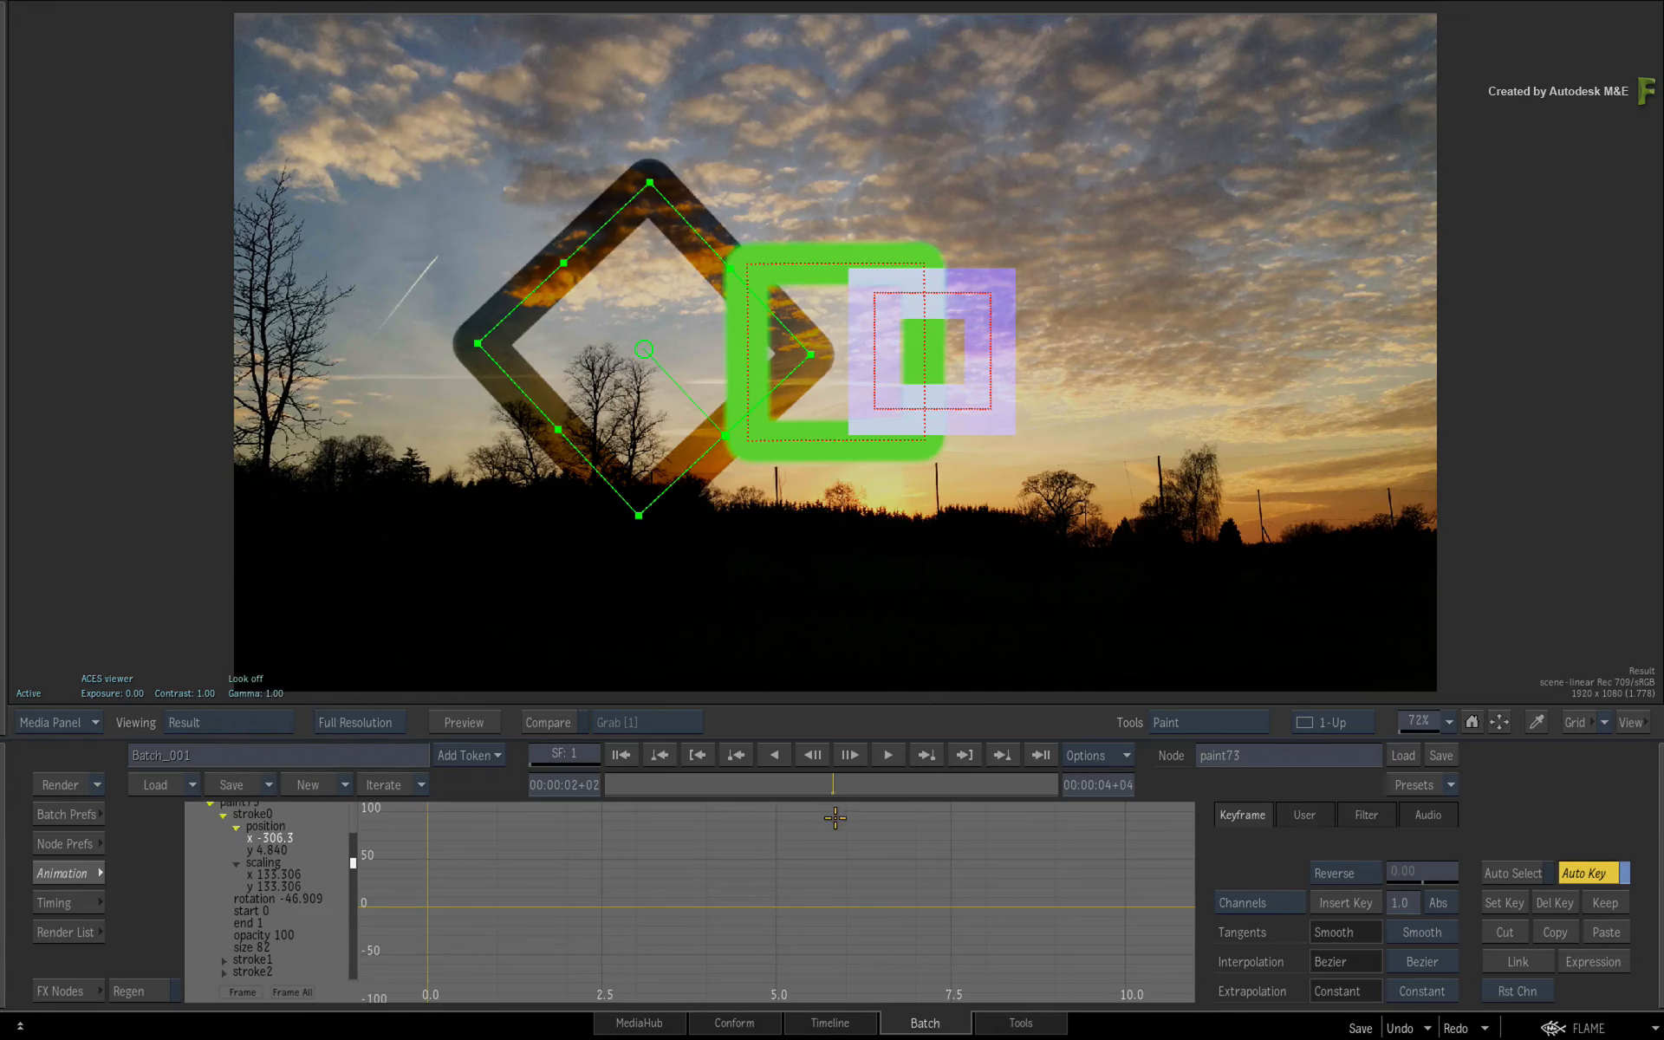
click(611, 787)
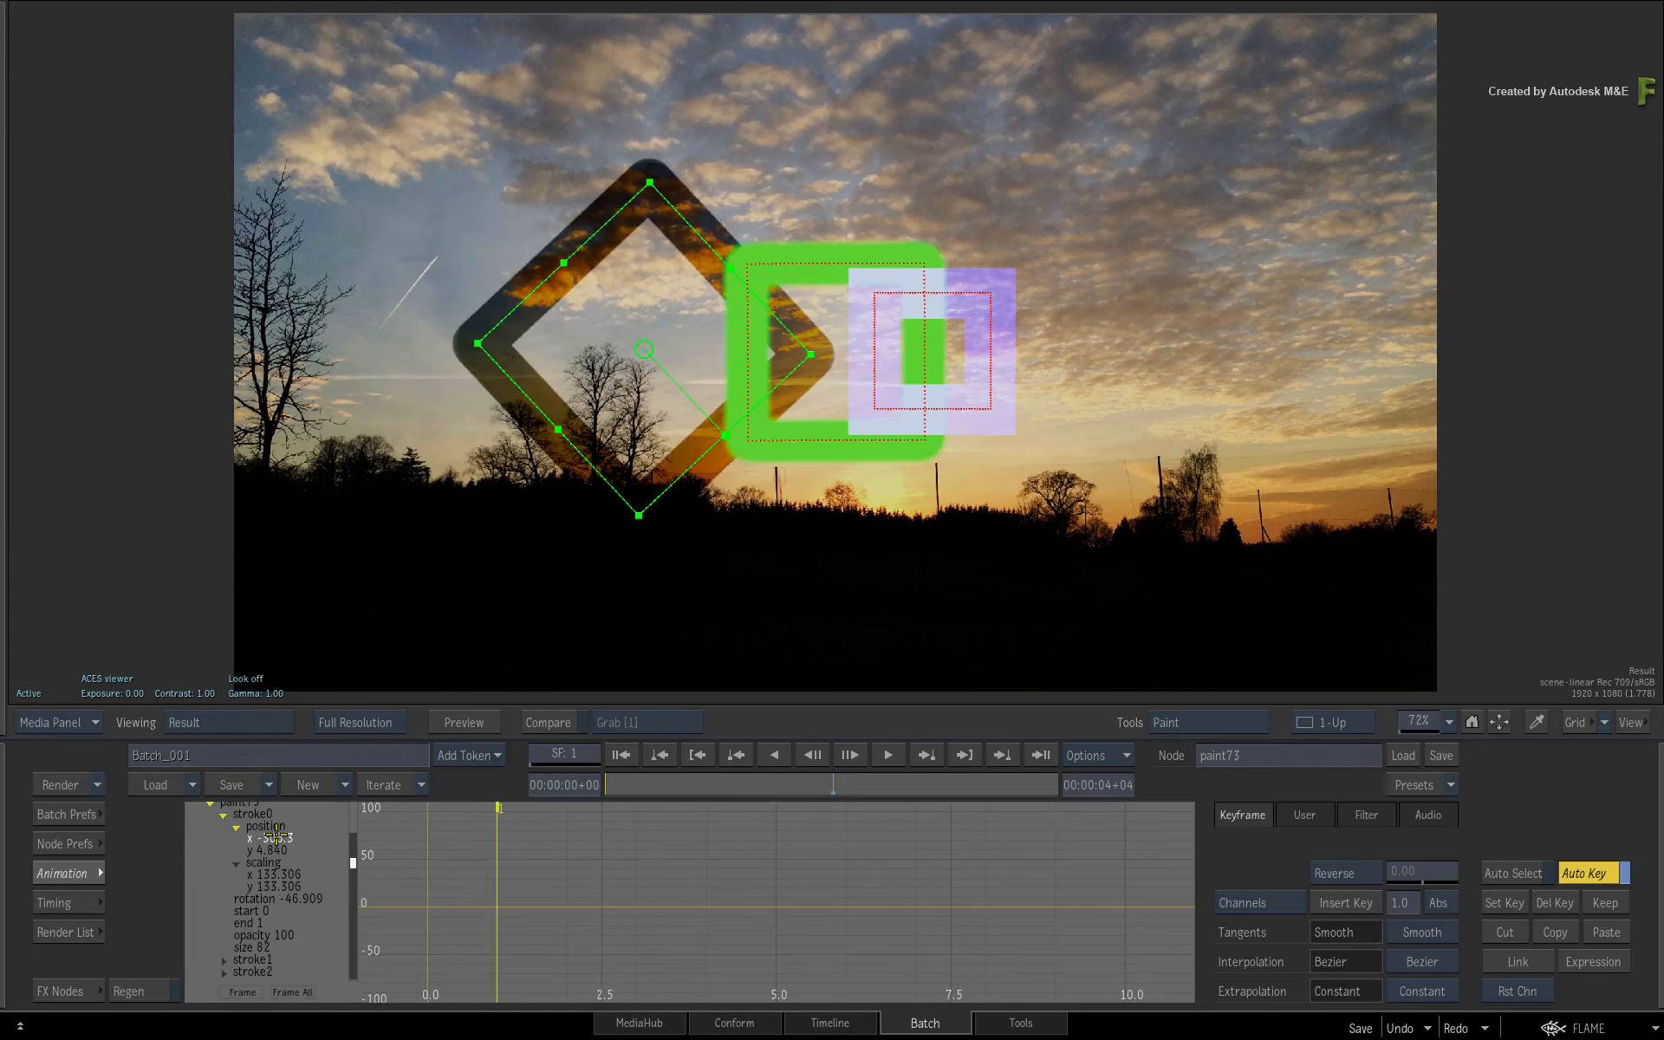
click(276, 838)
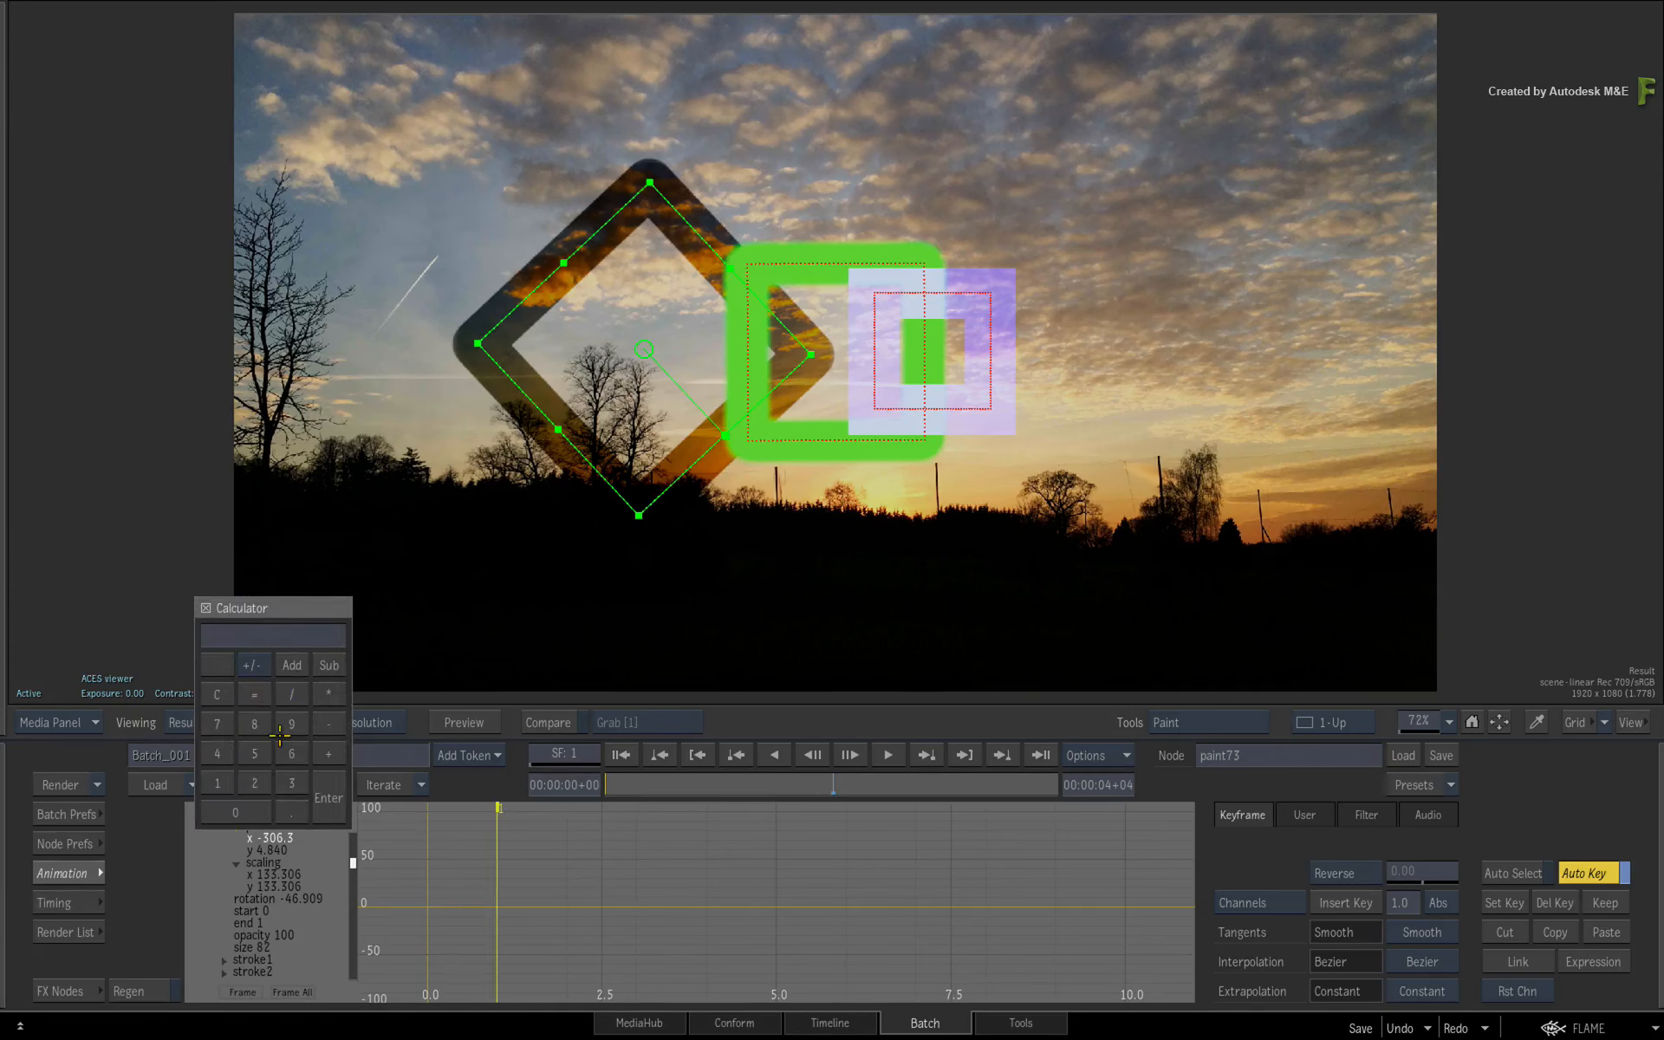
click(258, 663)
click(328, 795)
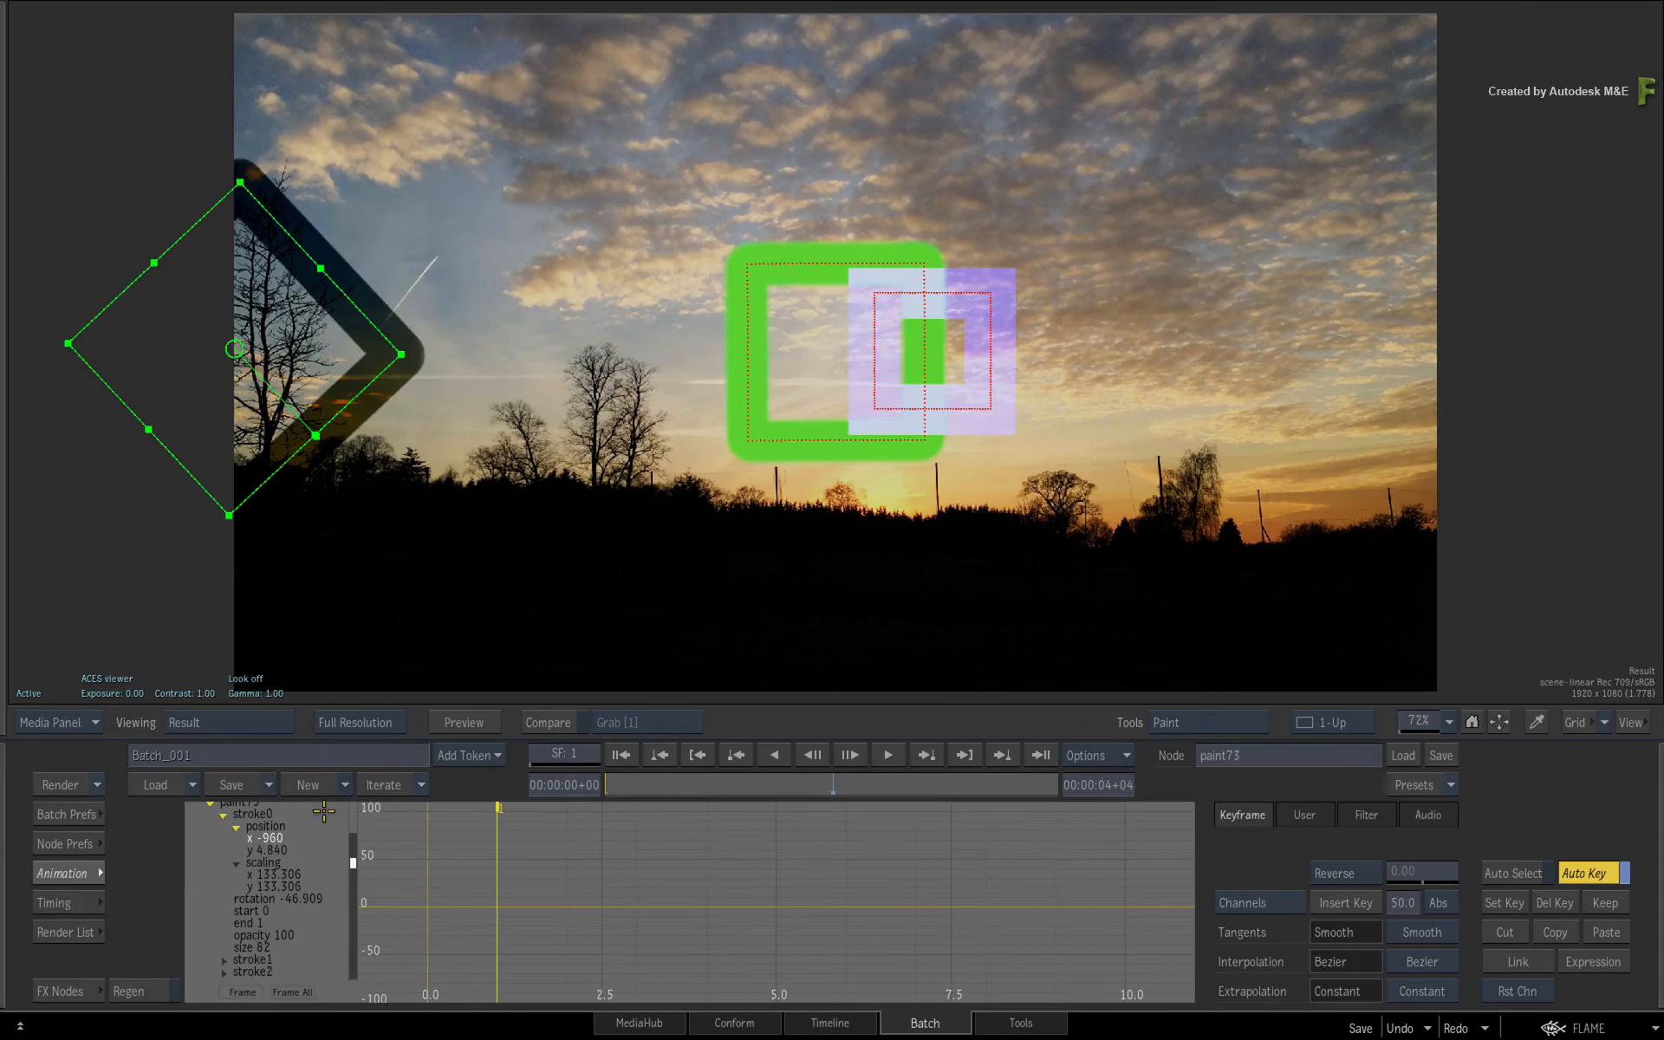
click(291, 992)
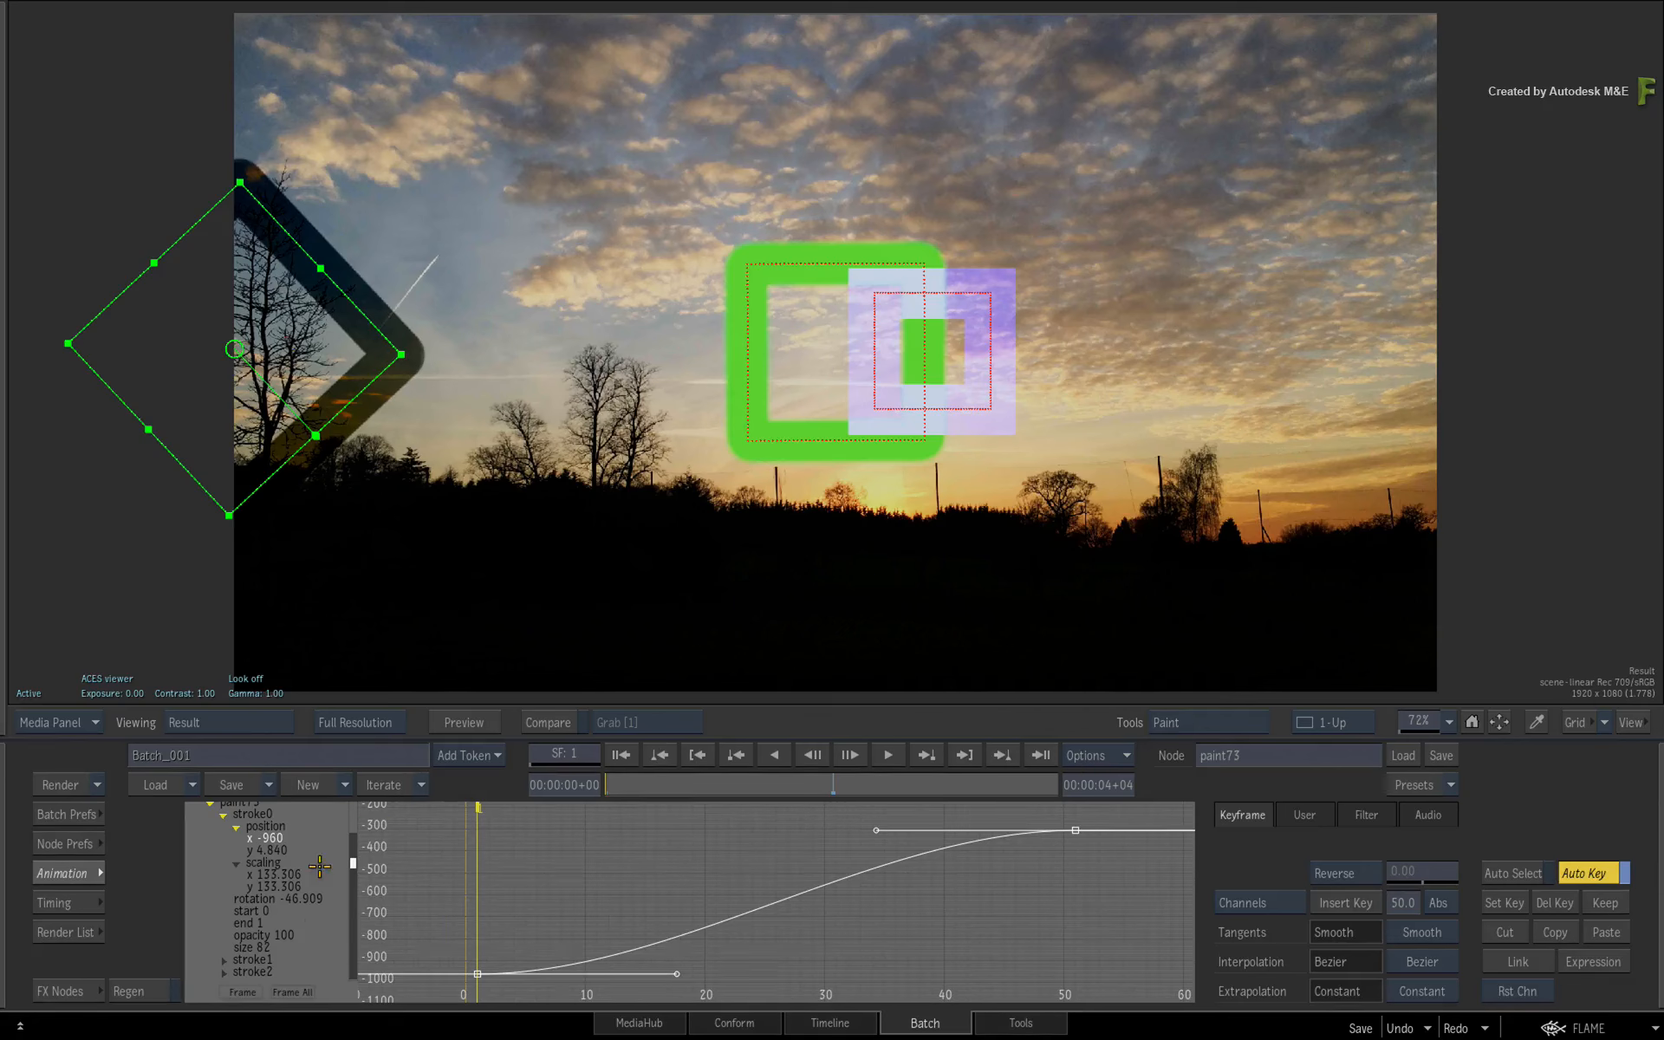
Step: Scrub through the stroke's animation, turn off Auto Key and return to the first frame
mouse_move(632, 782)
mouse_down()
mouse_move(862, 771)
mouse_move(606, 772)
mouse_move(846, 753)
mouse_move(573, 764)
mouse_move(775, 765)
mouse_move(667, 770)
mouse_move(715, 785)
mouse_up()
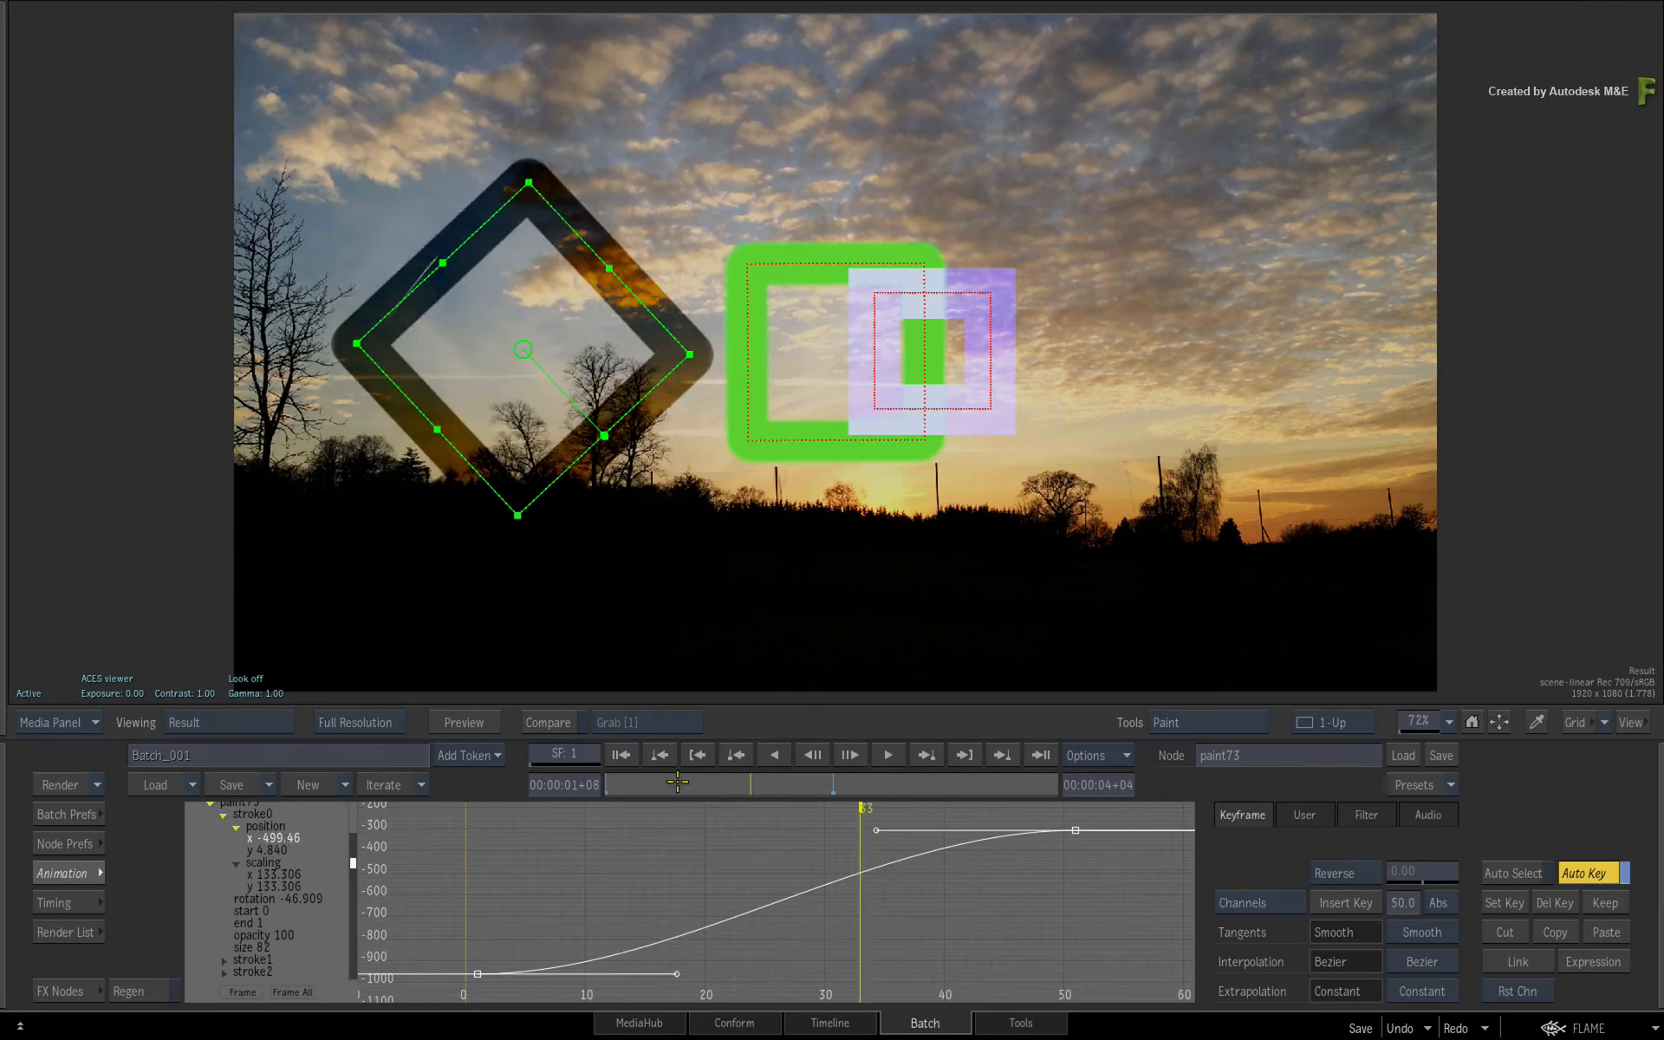
click(1593, 873)
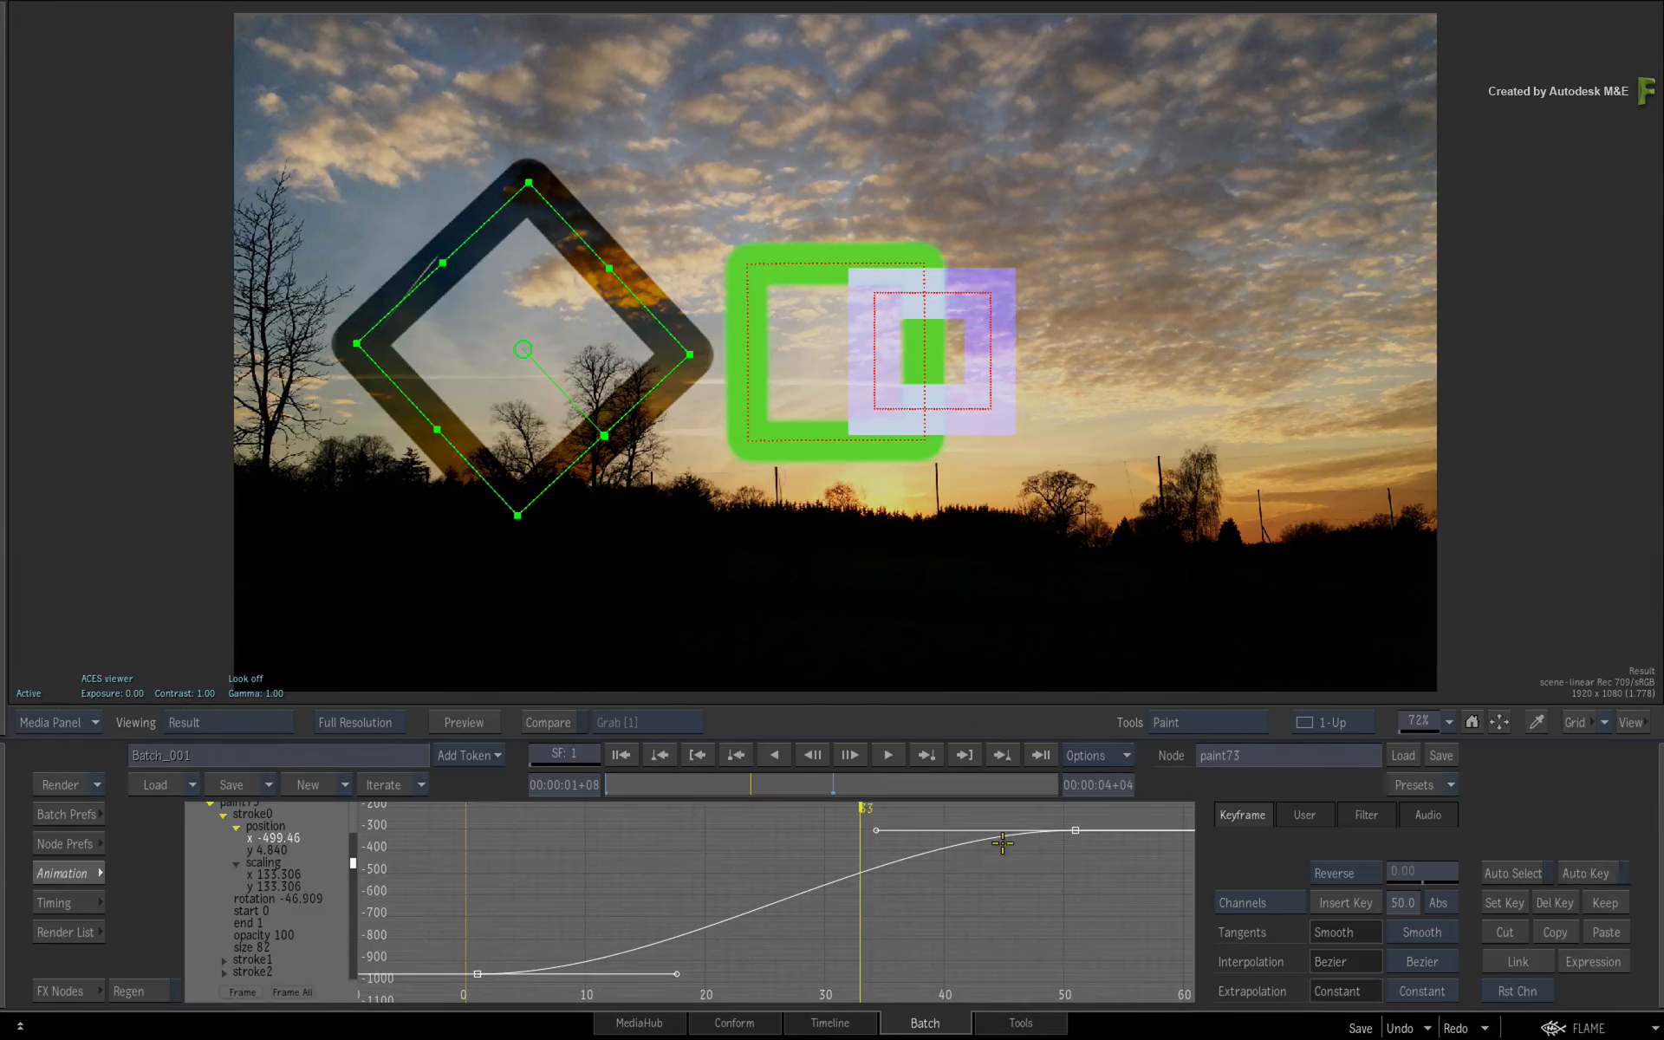
drag(730, 779, 497, 763)
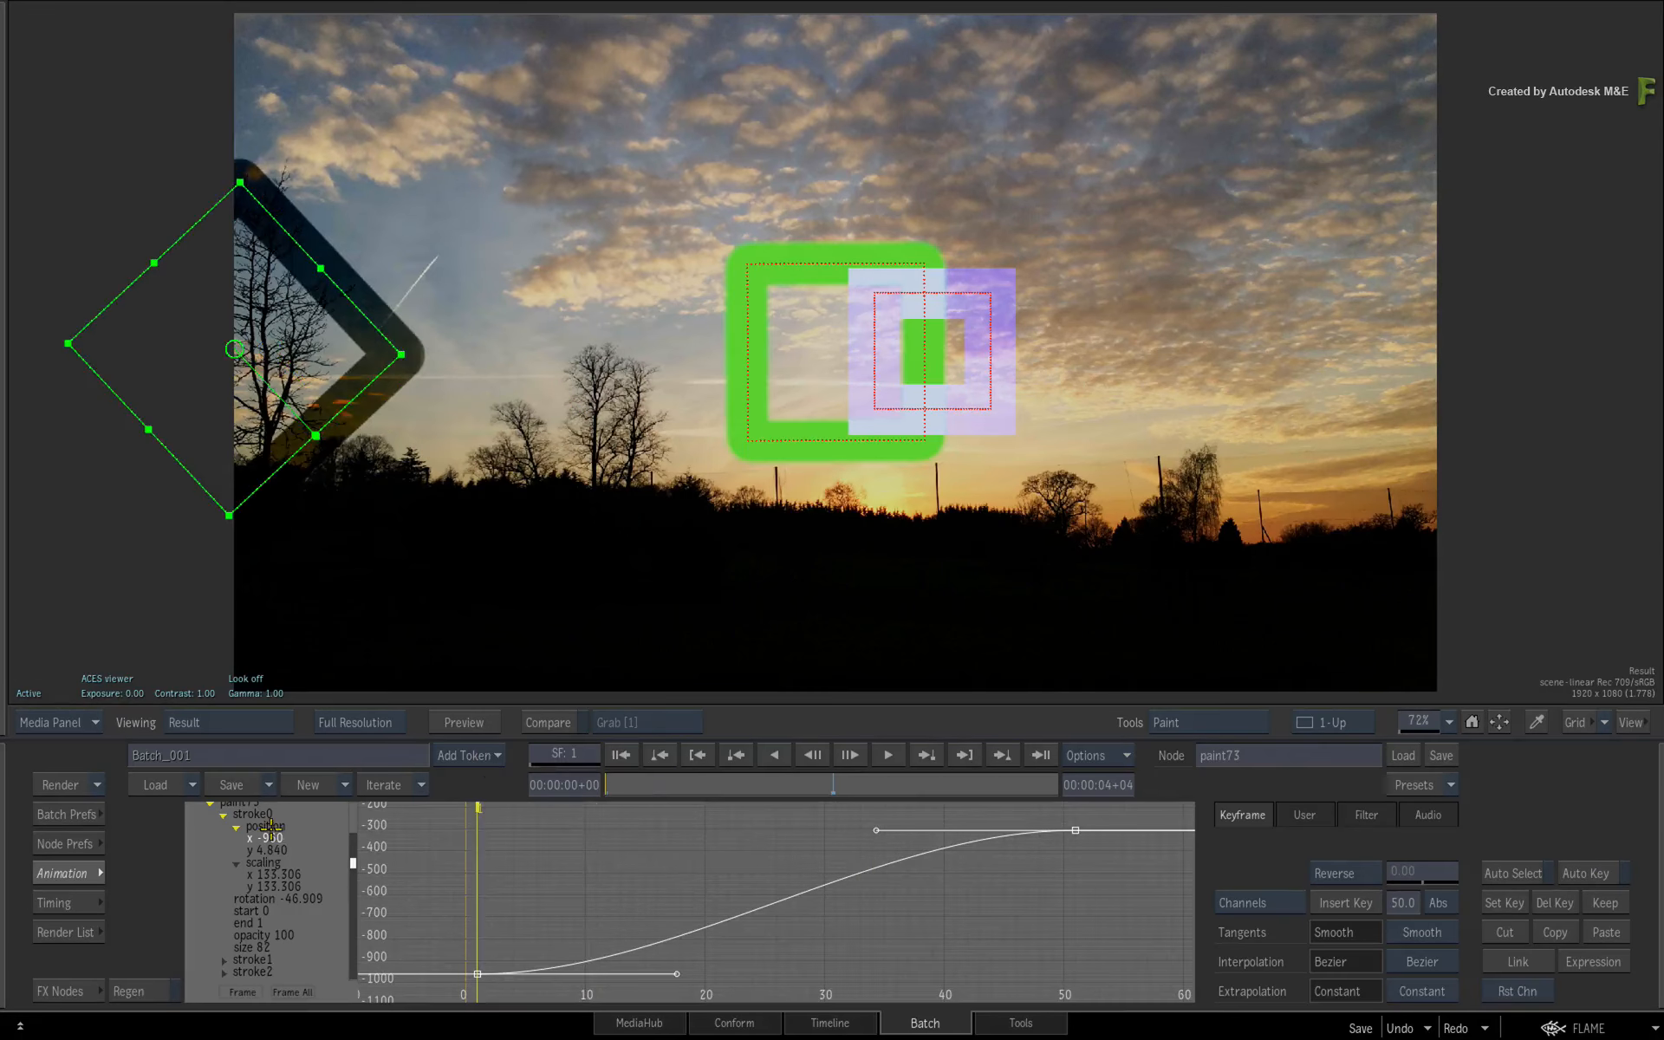
Step: Return from the animation channels to the stroke list and hide all strokes
click(57, 870)
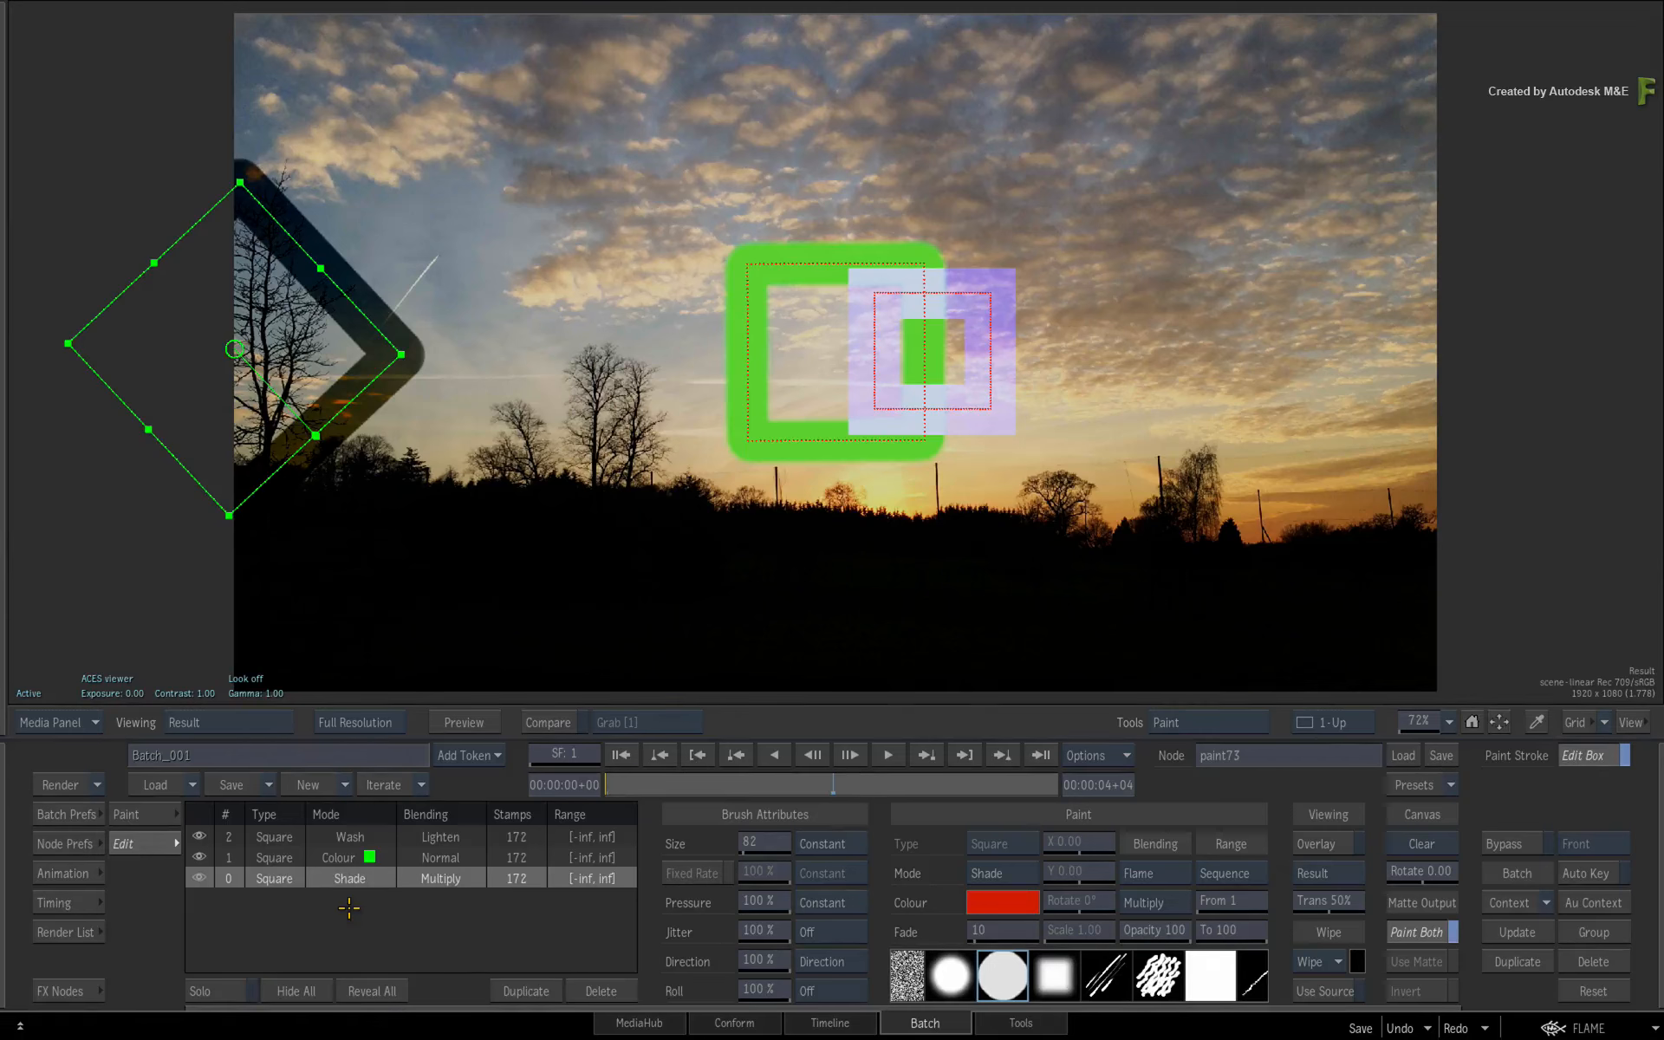
click(314, 990)
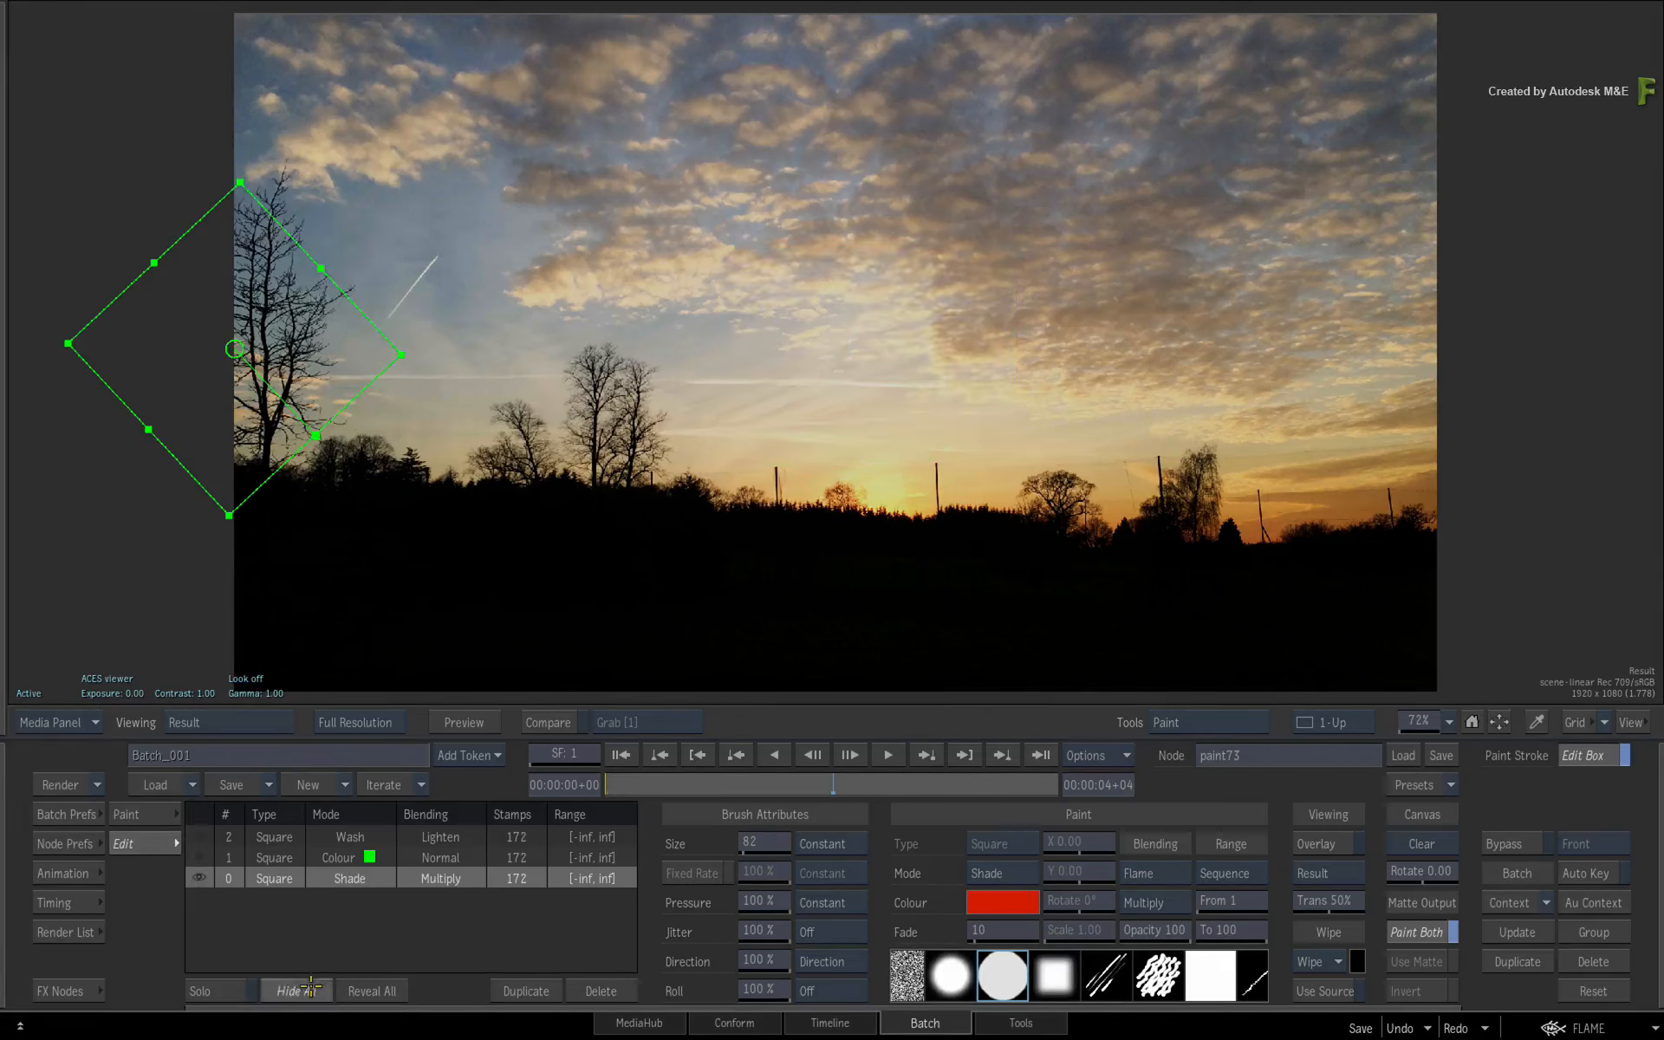
Step: Set up a new freeform stroke with the Sequence range and Clone mode
click(142, 811)
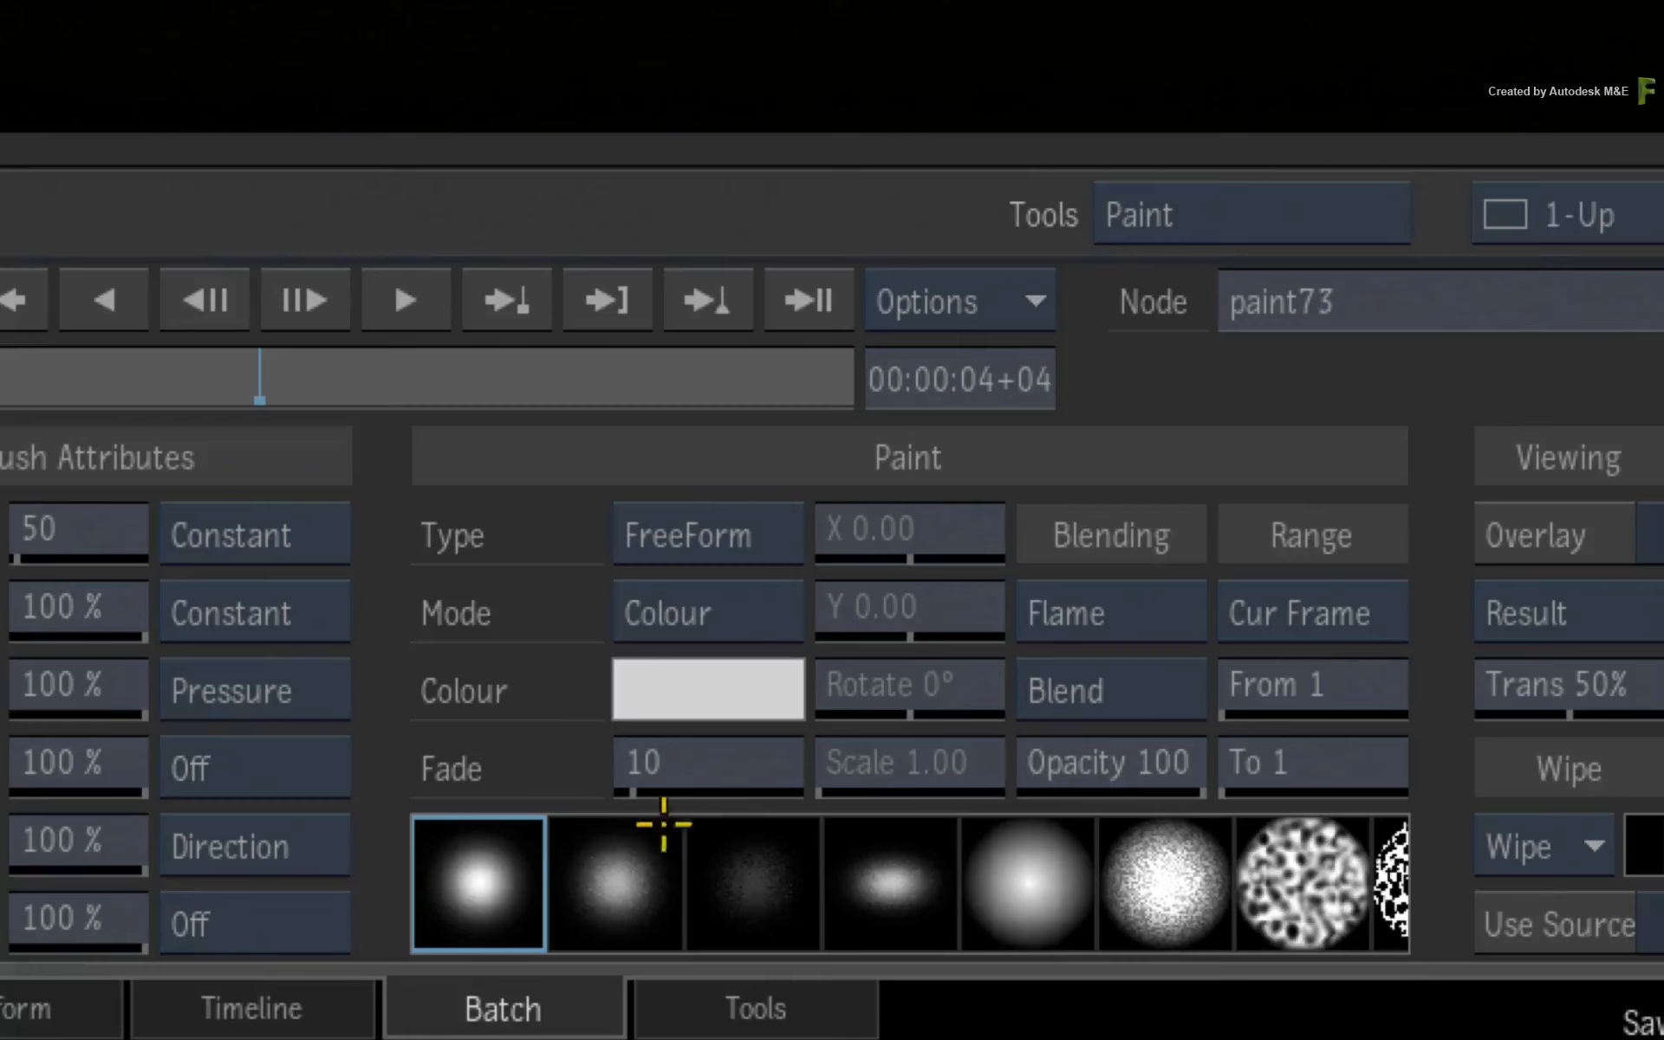
click(1248, 872)
click(1382, 546)
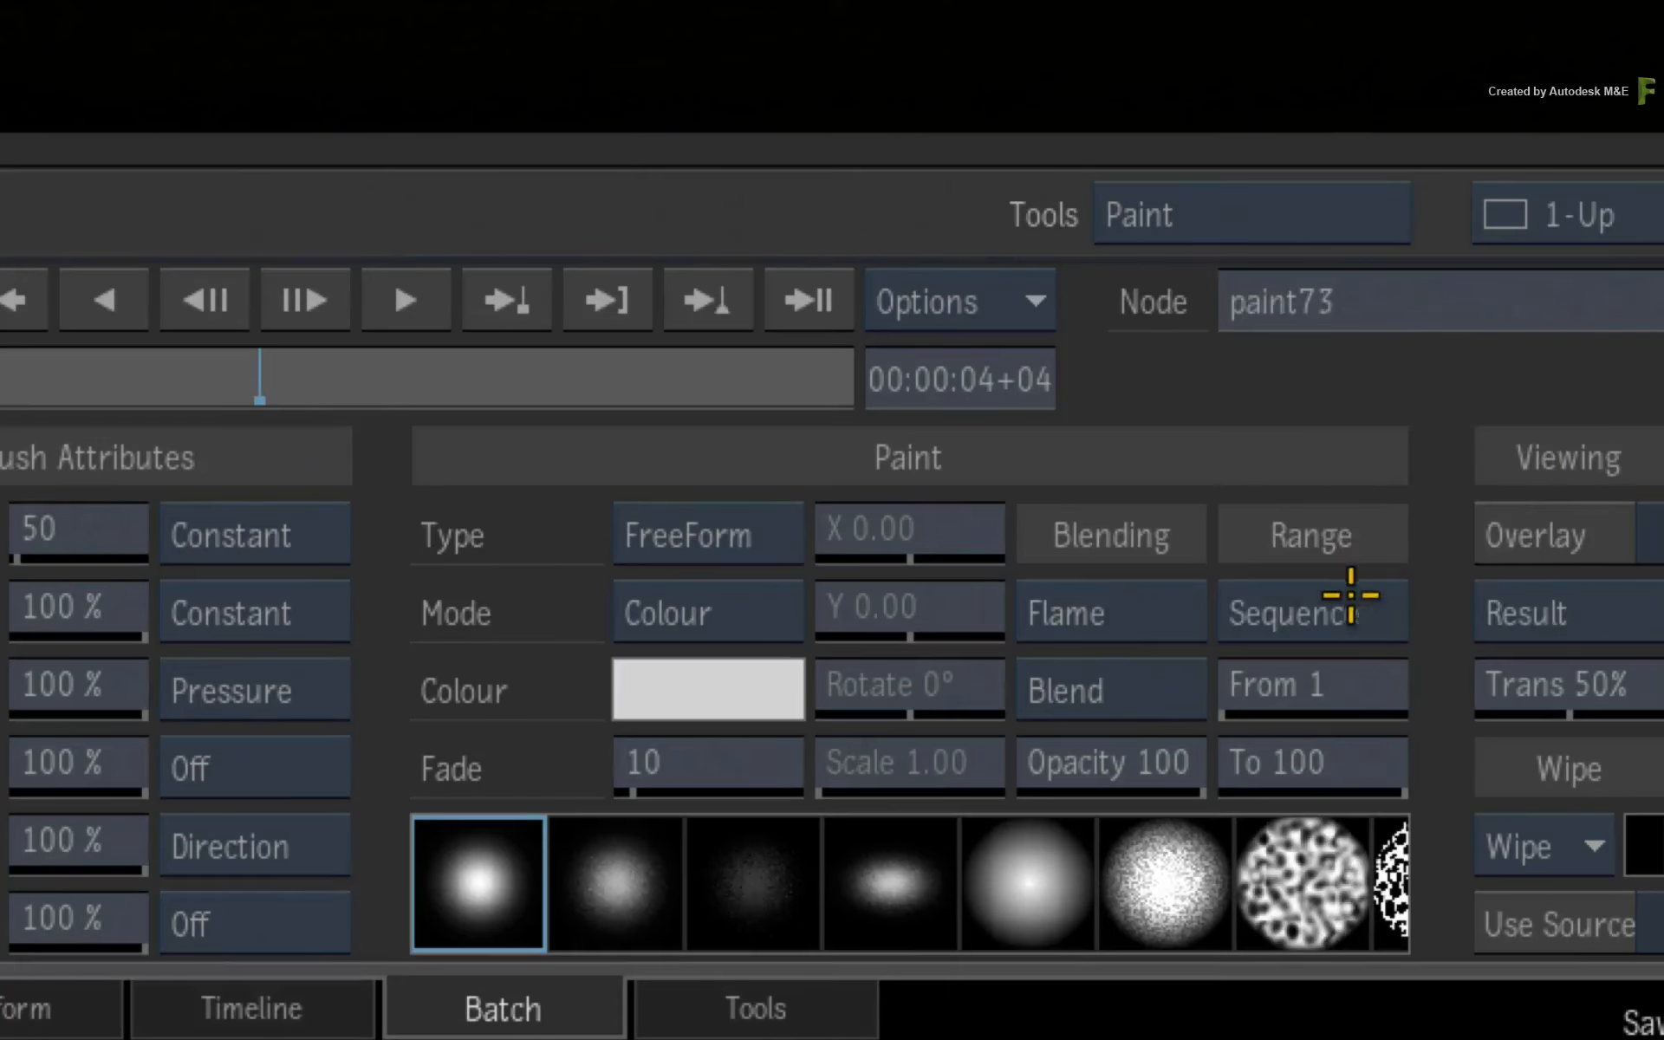
click(753, 609)
click(780, 546)
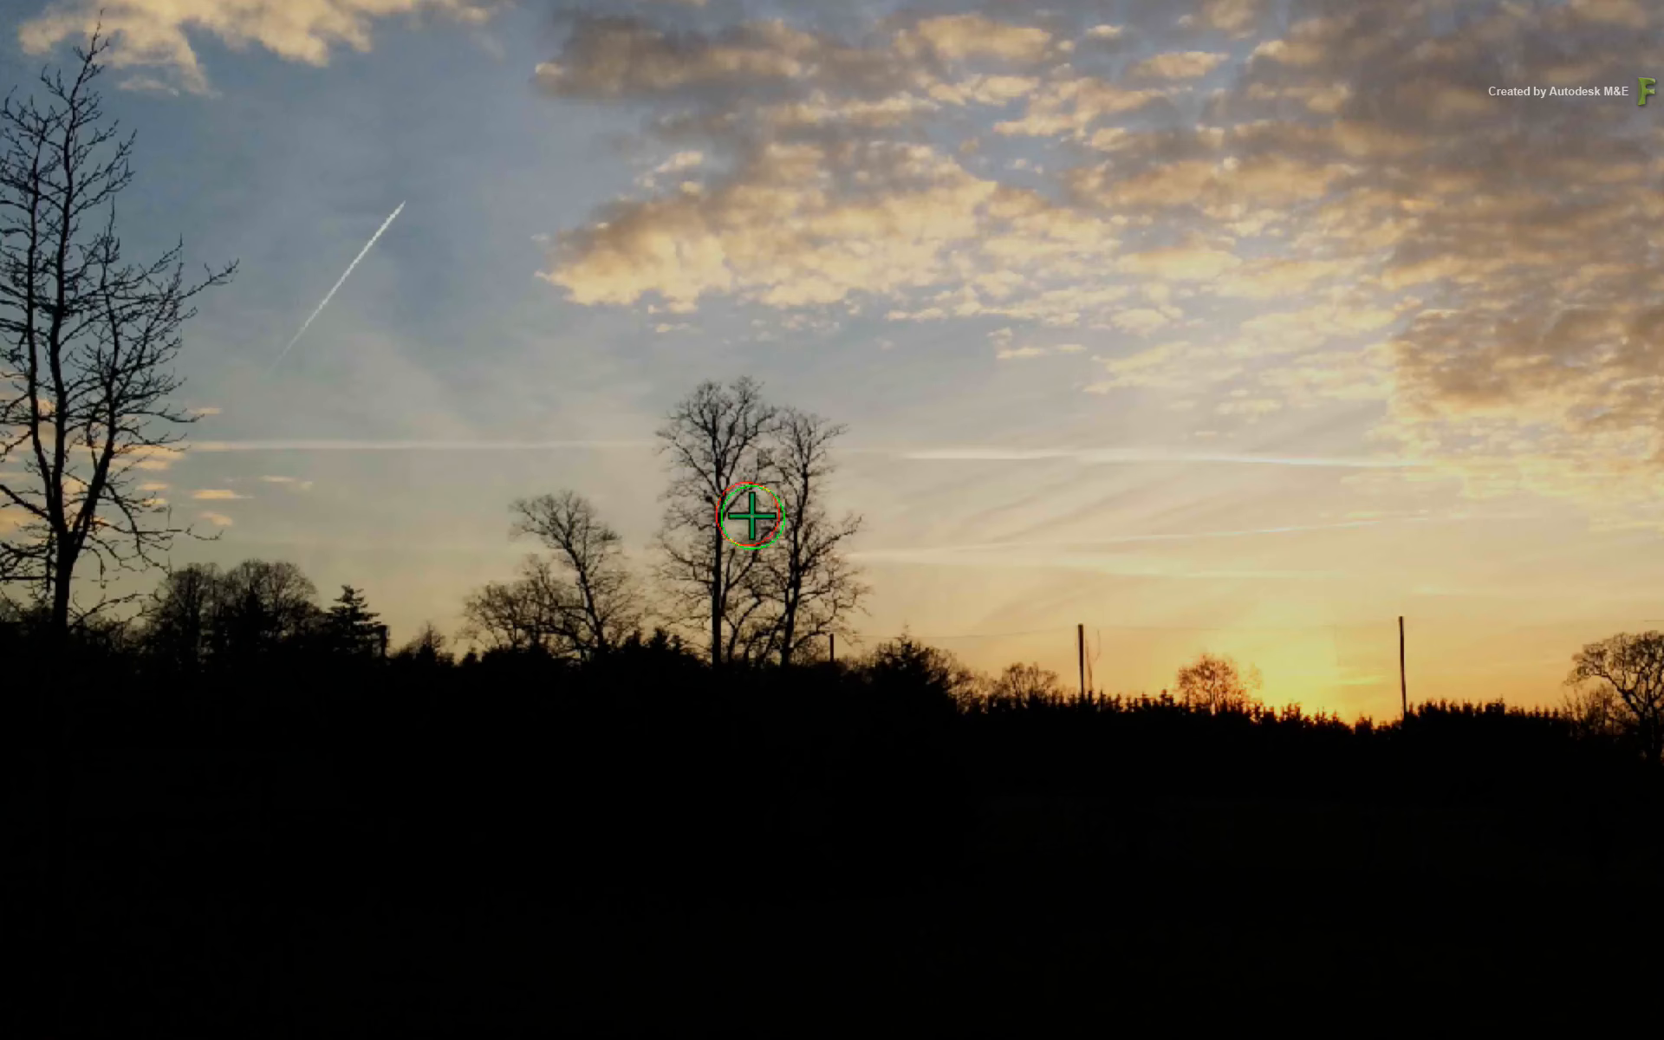
Step: Clone the tall bare trees to their left as a consolidated stroke with offset X -239.23, Y 20.74 and brush size 131, then turn Consolidate off
drag(751, 516, 437, 487)
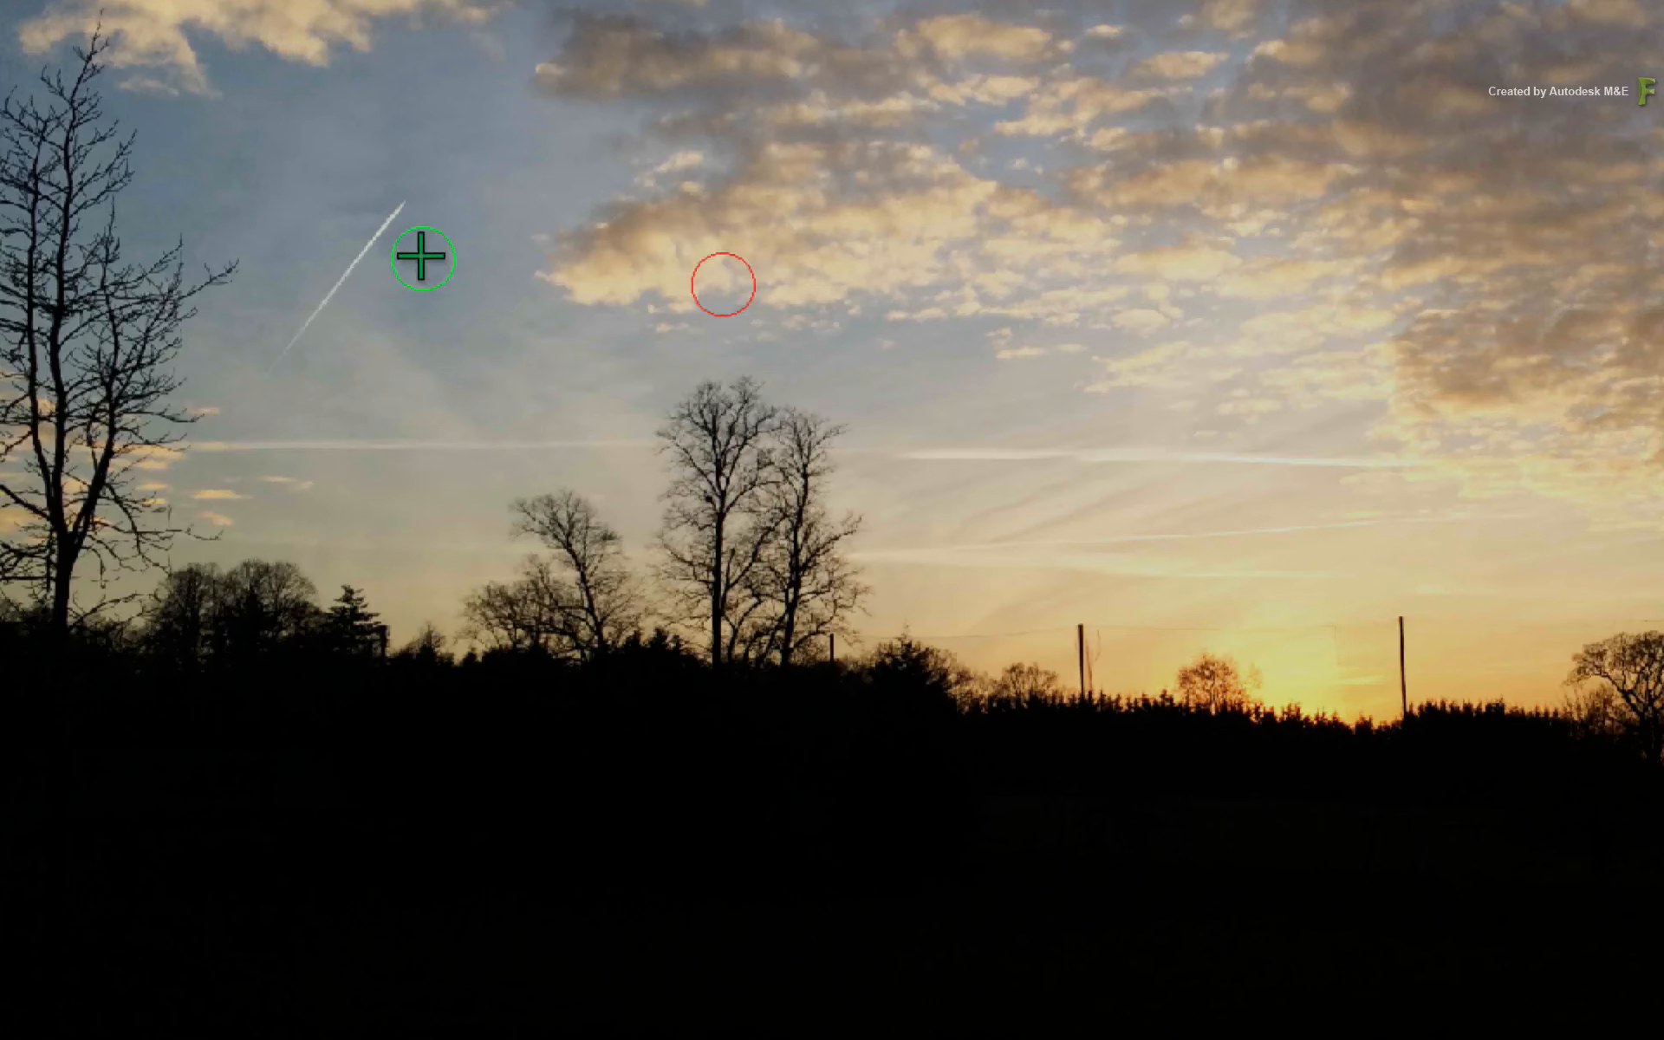
drag(421, 256, 570, 444)
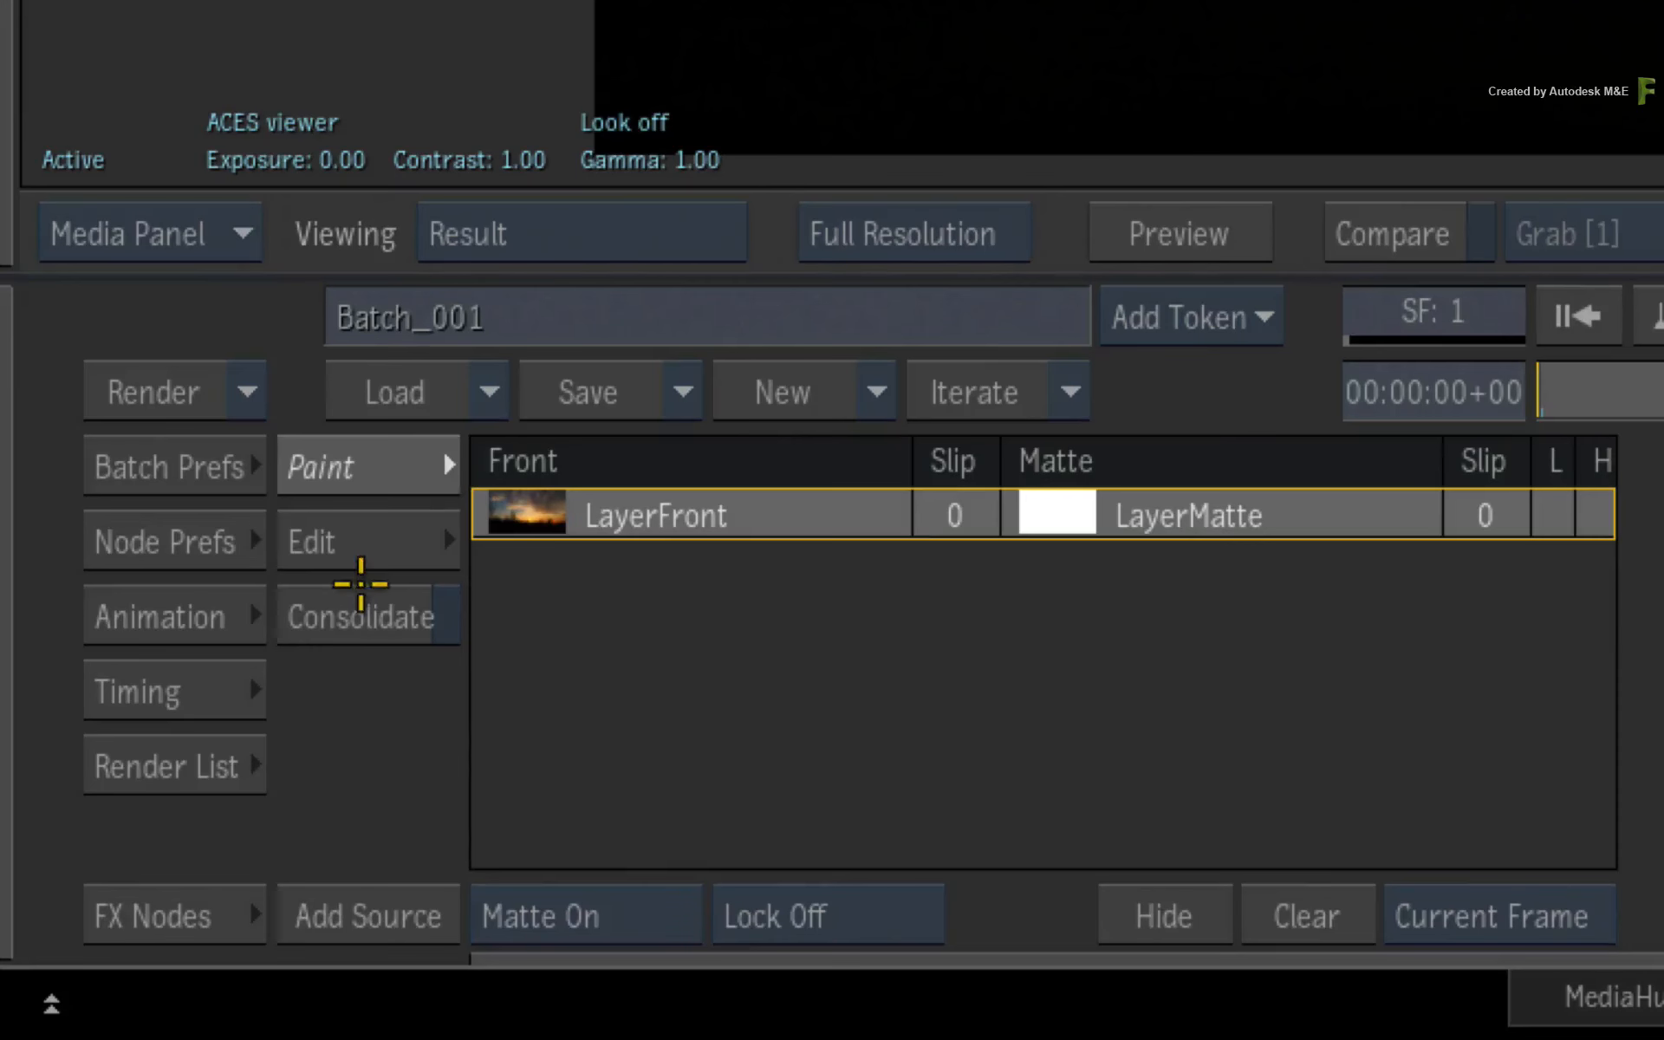
click(374, 600)
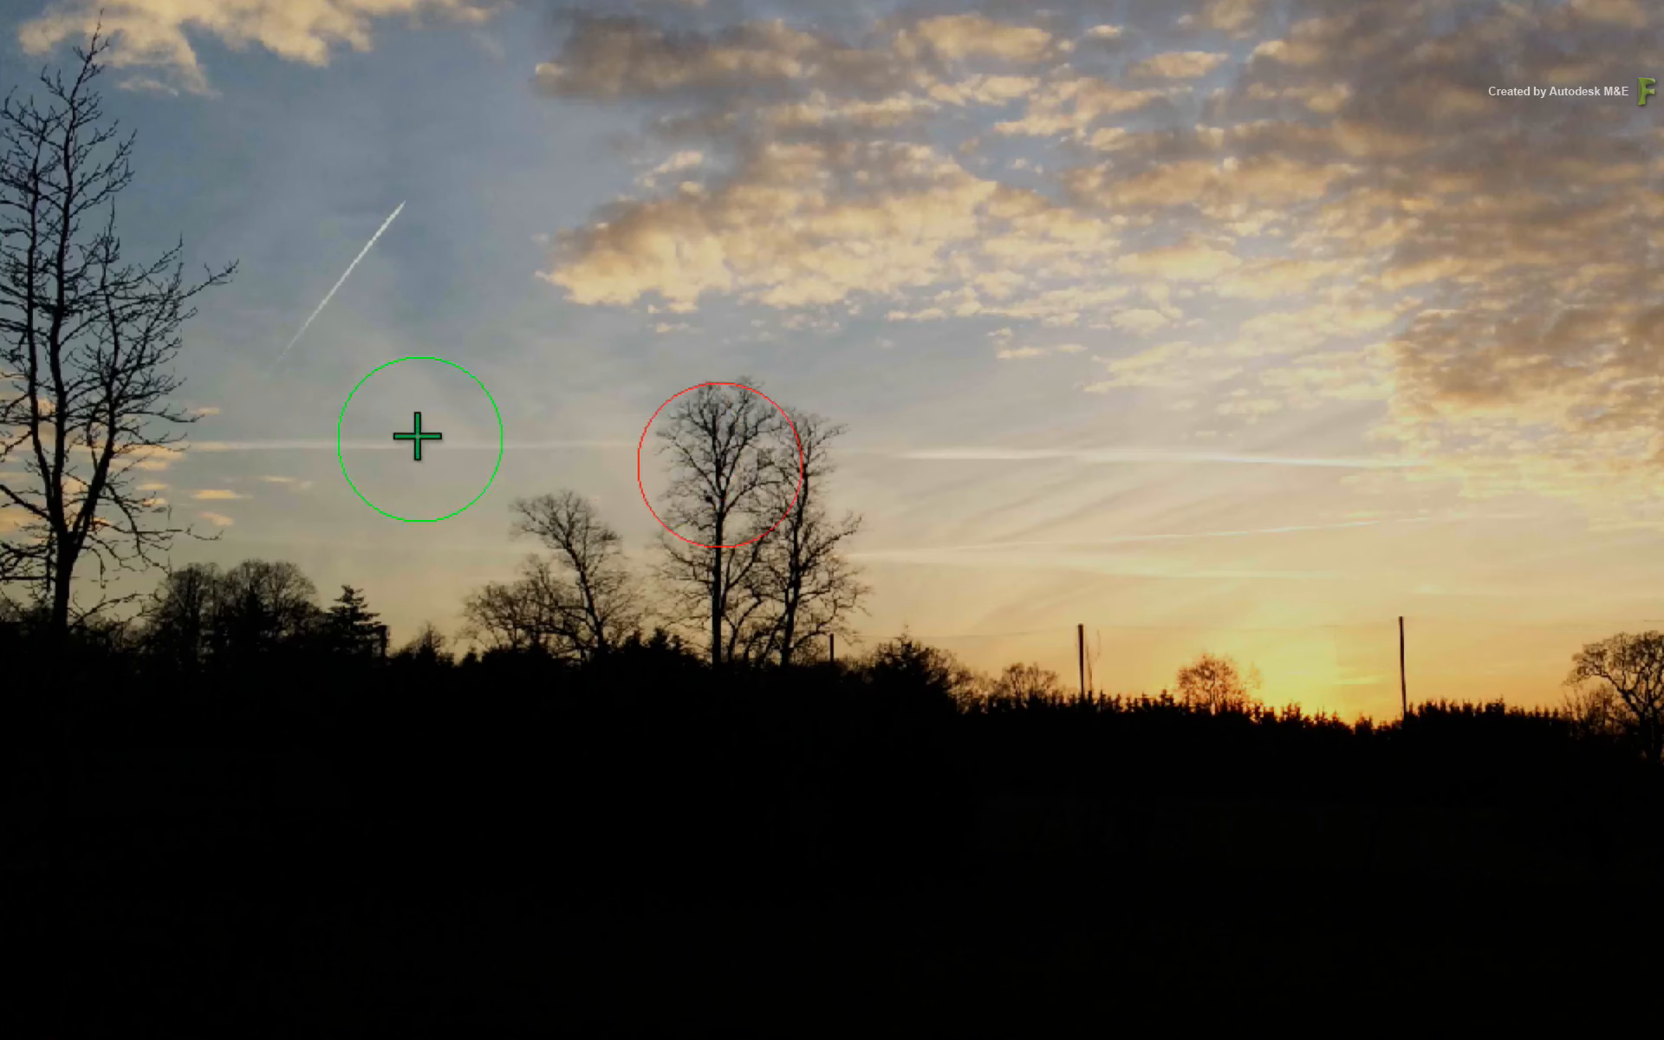
mouse_move(417, 436)
mouse_down()
mouse_move(438, 427)
mouse_move(419, 408)
mouse_move(457, 419)
mouse_move(406, 433)
mouse_move(409, 531)
mouse_move(459, 512)
mouse_move(453, 479)
mouse_move(438, 485)
mouse_move(489, 518)
mouse_move(482, 483)
mouse_move(498, 520)
mouse_move(445, 613)
mouse_move(474, 584)
mouse_move(384, 679)
mouse_move(427, 646)
mouse_move(425, 528)
mouse_move(423, 546)
mouse_up()
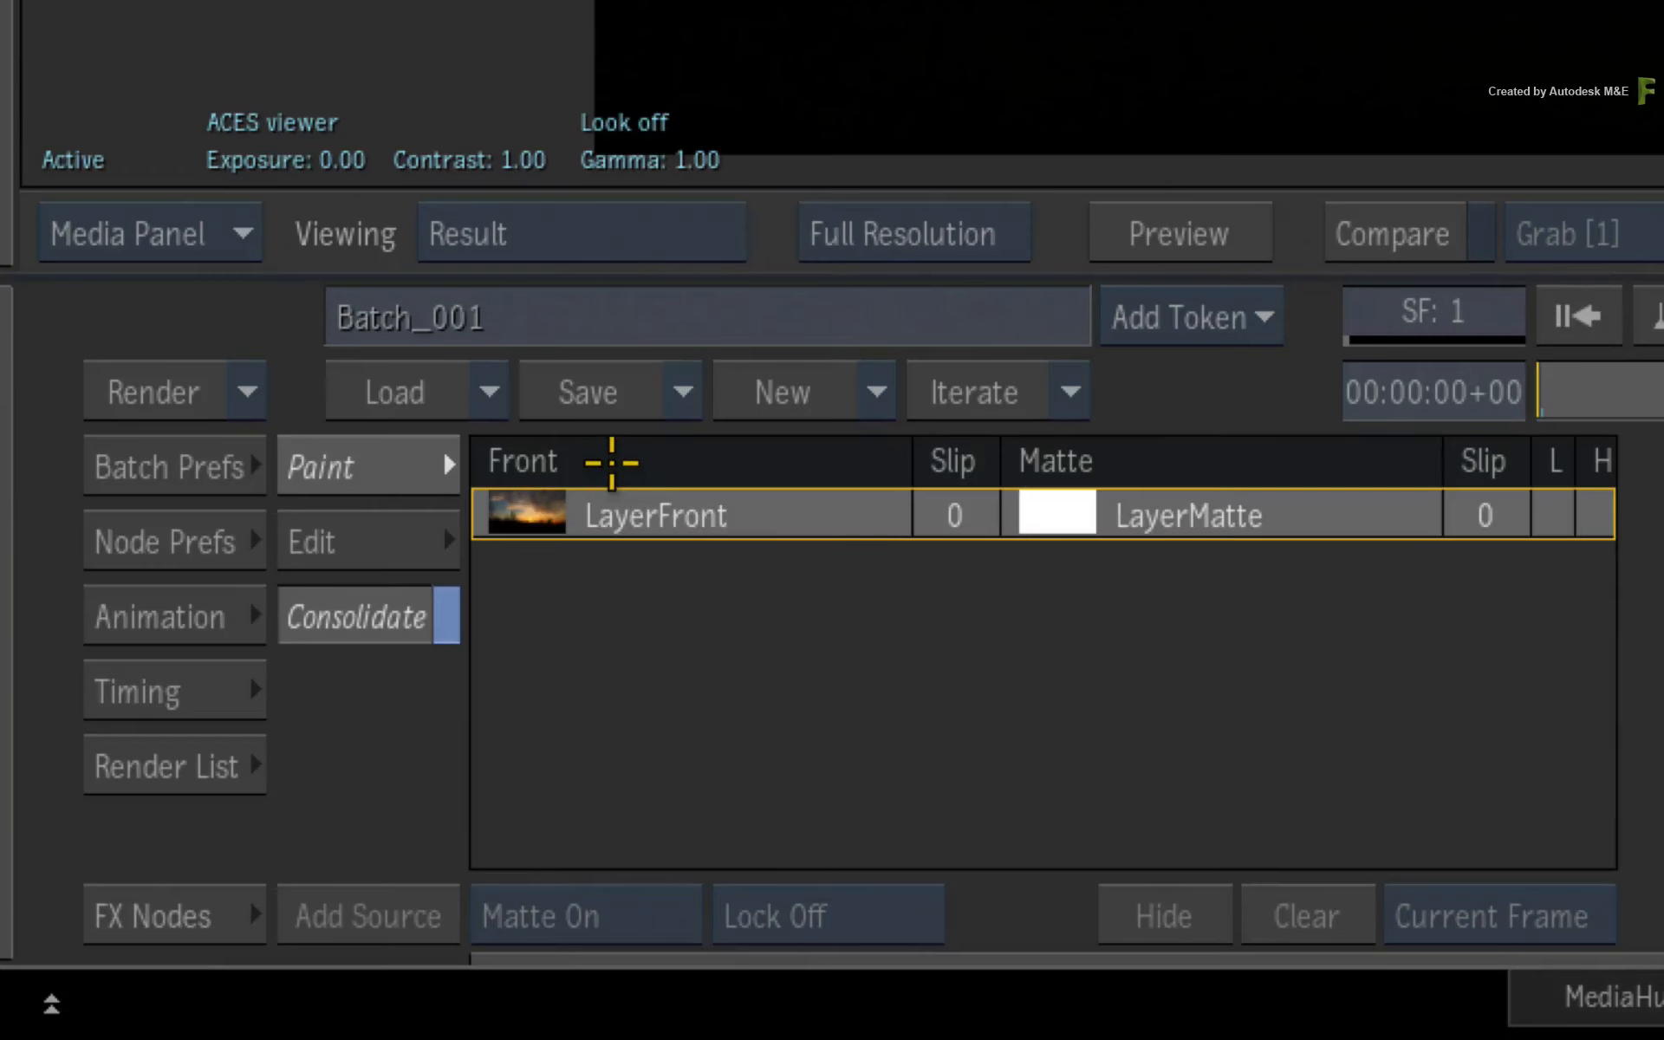
click(381, 618)
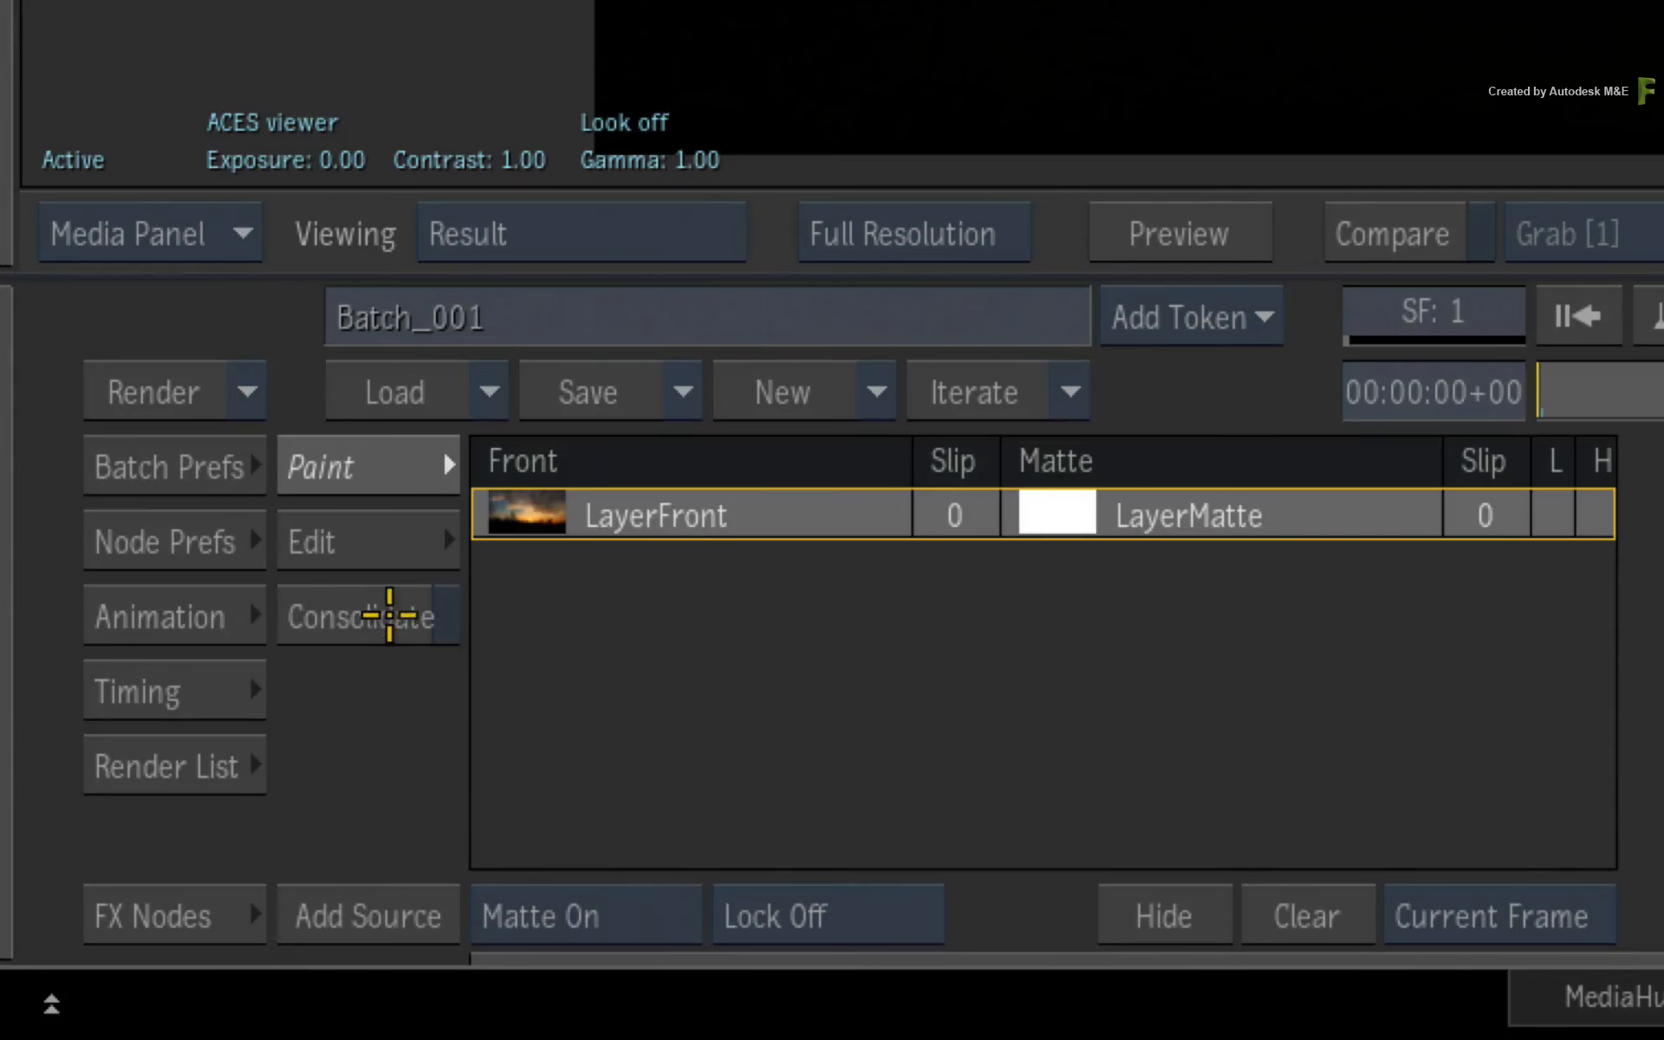
Step: Reveal all strokes in the stroke list and scrub the timeline until the Shade square overlaps the cloned trees
click(365, 538)
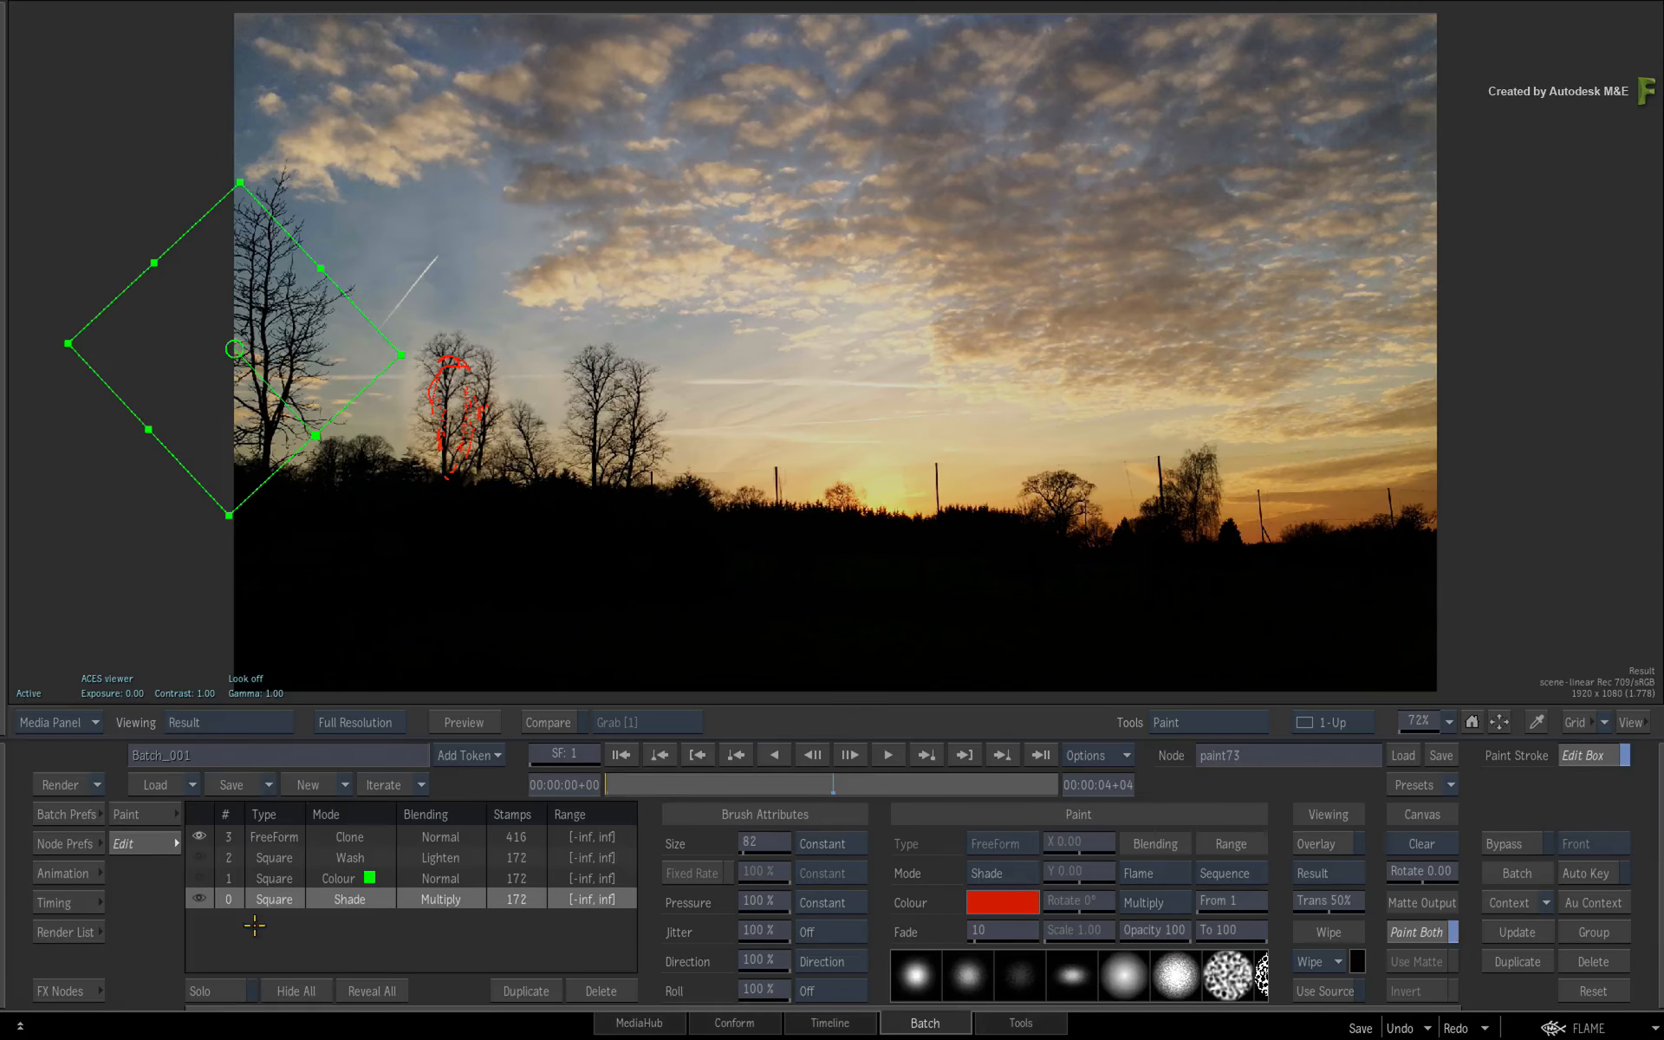
click(373, 990)
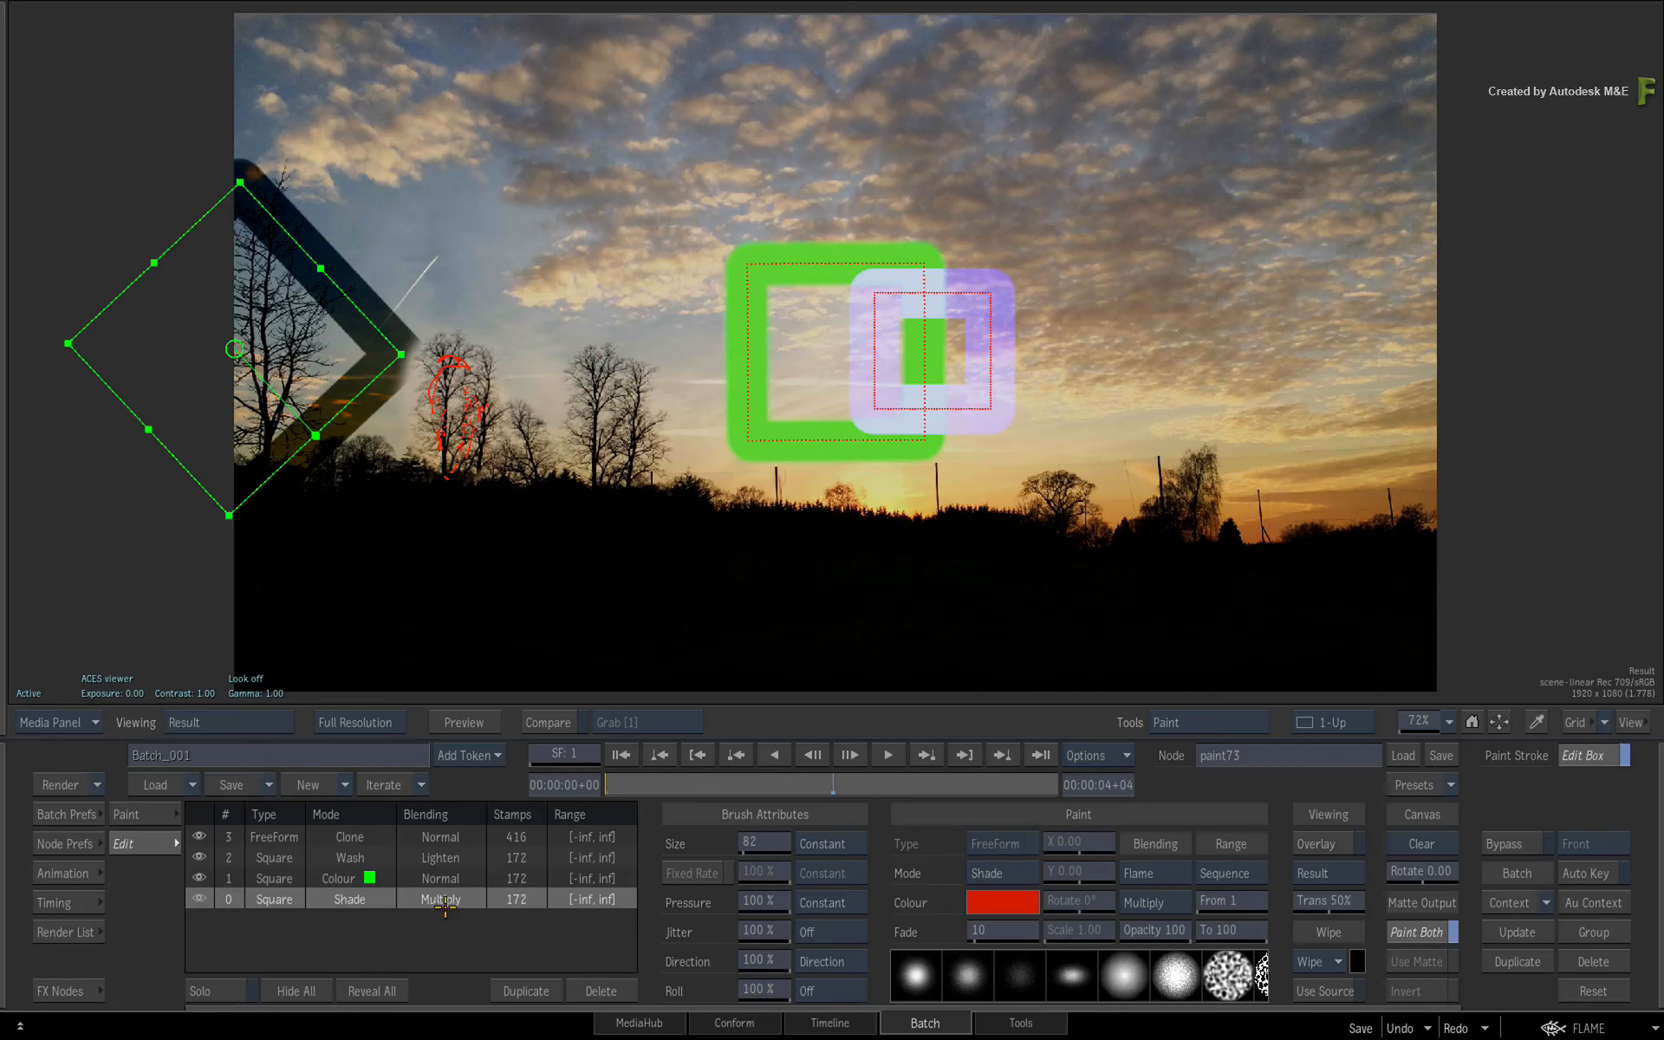
drag(619, 774, 741, 772)
drag(741, 772, 747, 772)
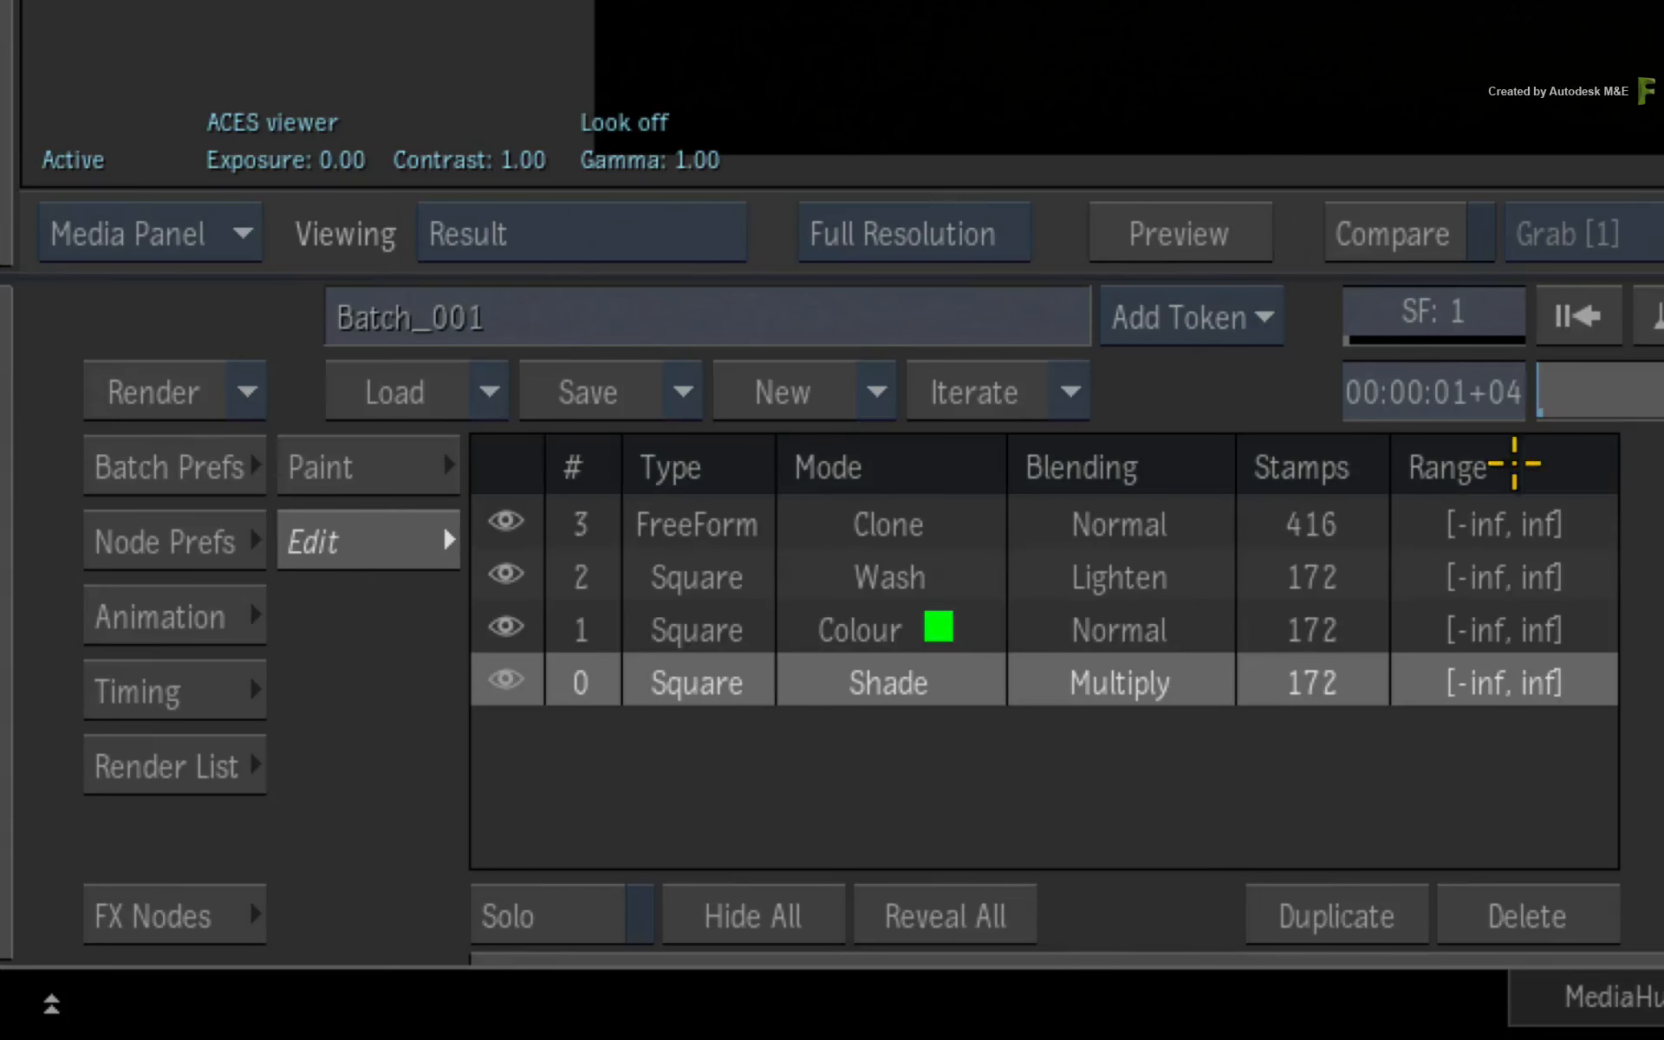
Step: Move the Clone stroke below the Shade stroke to the end of the list and set its X offset to -251.23
click(1003, 523)
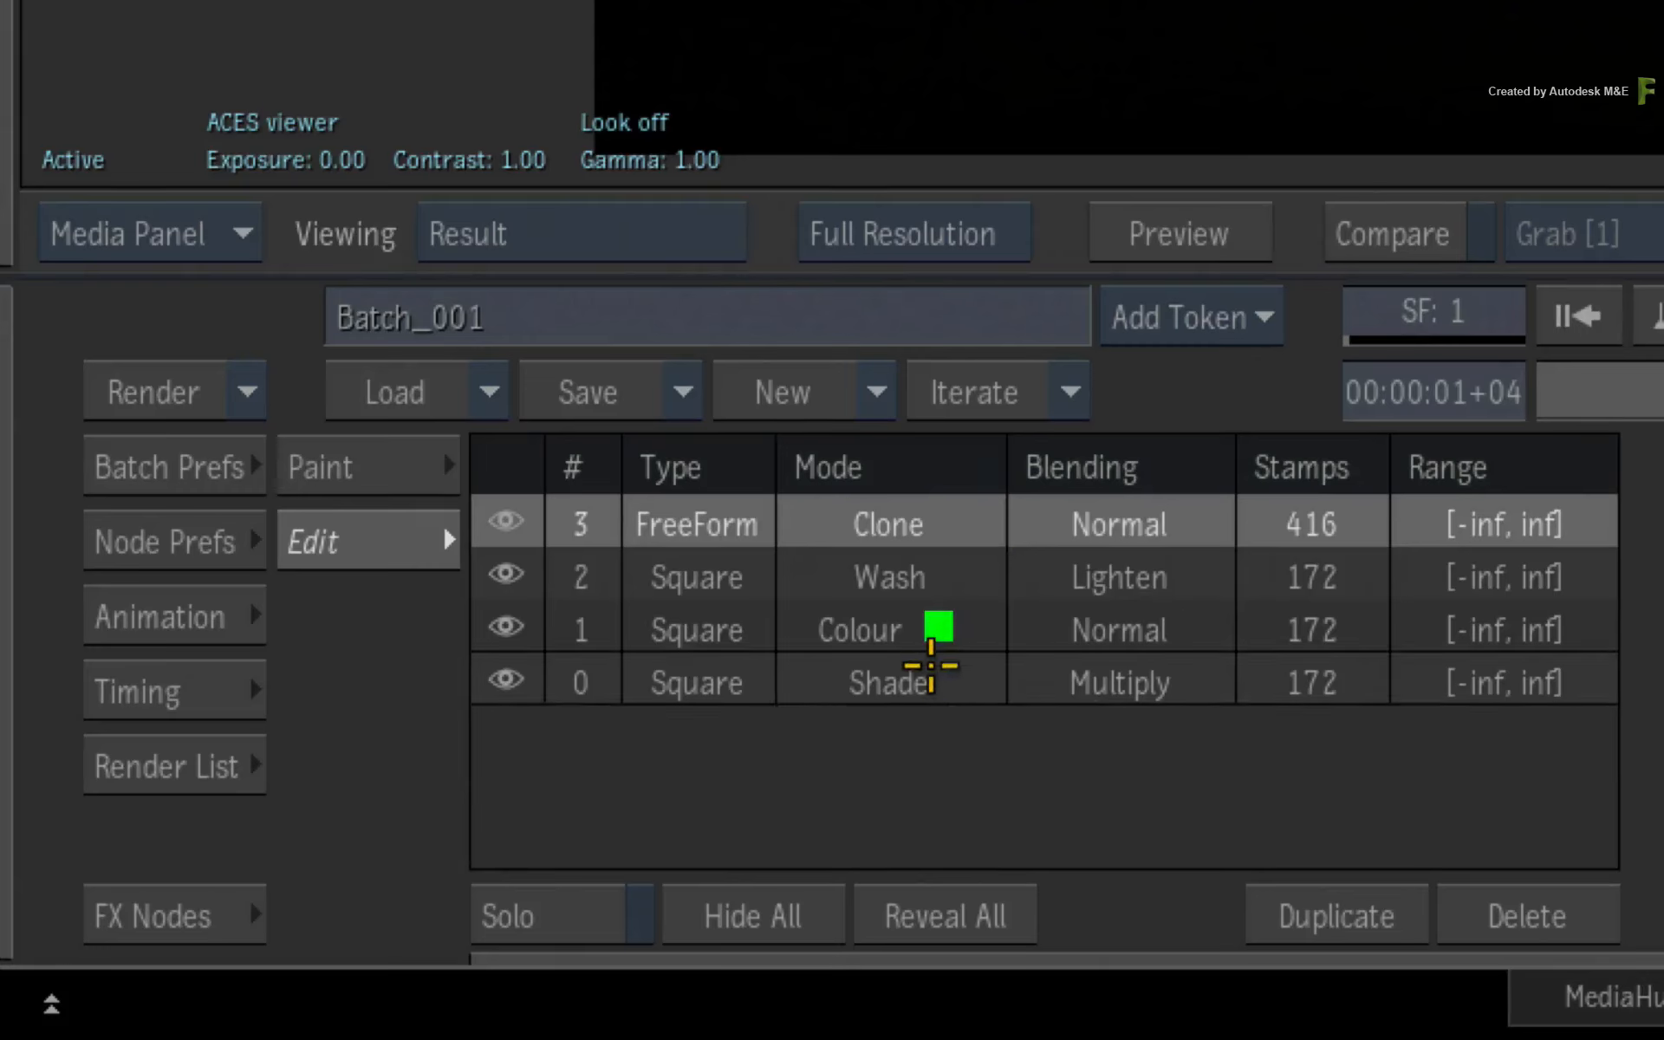
drag(931, 666, 927, 683)
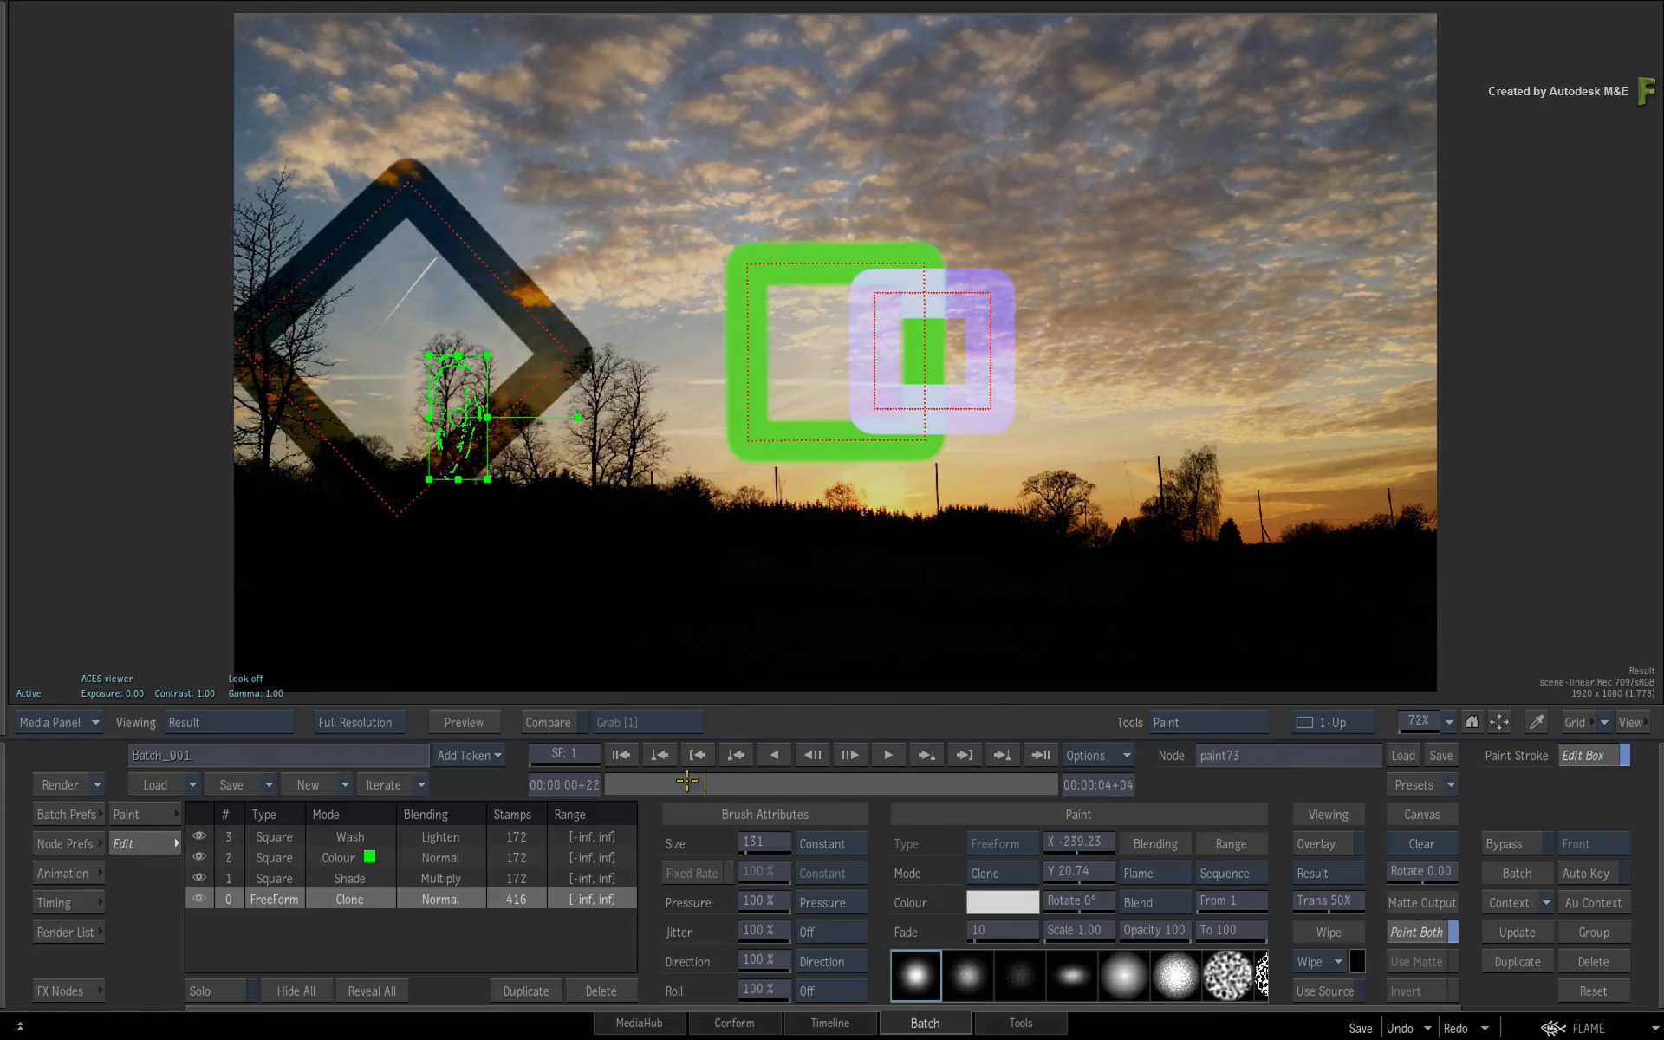
mouse_move(686, 782)
mouse_down()
mouse_move(663, 782)
mouse_move(741, 783)
mouse_move(658, 769)
mouse_move(680, 782)
mouse_up()
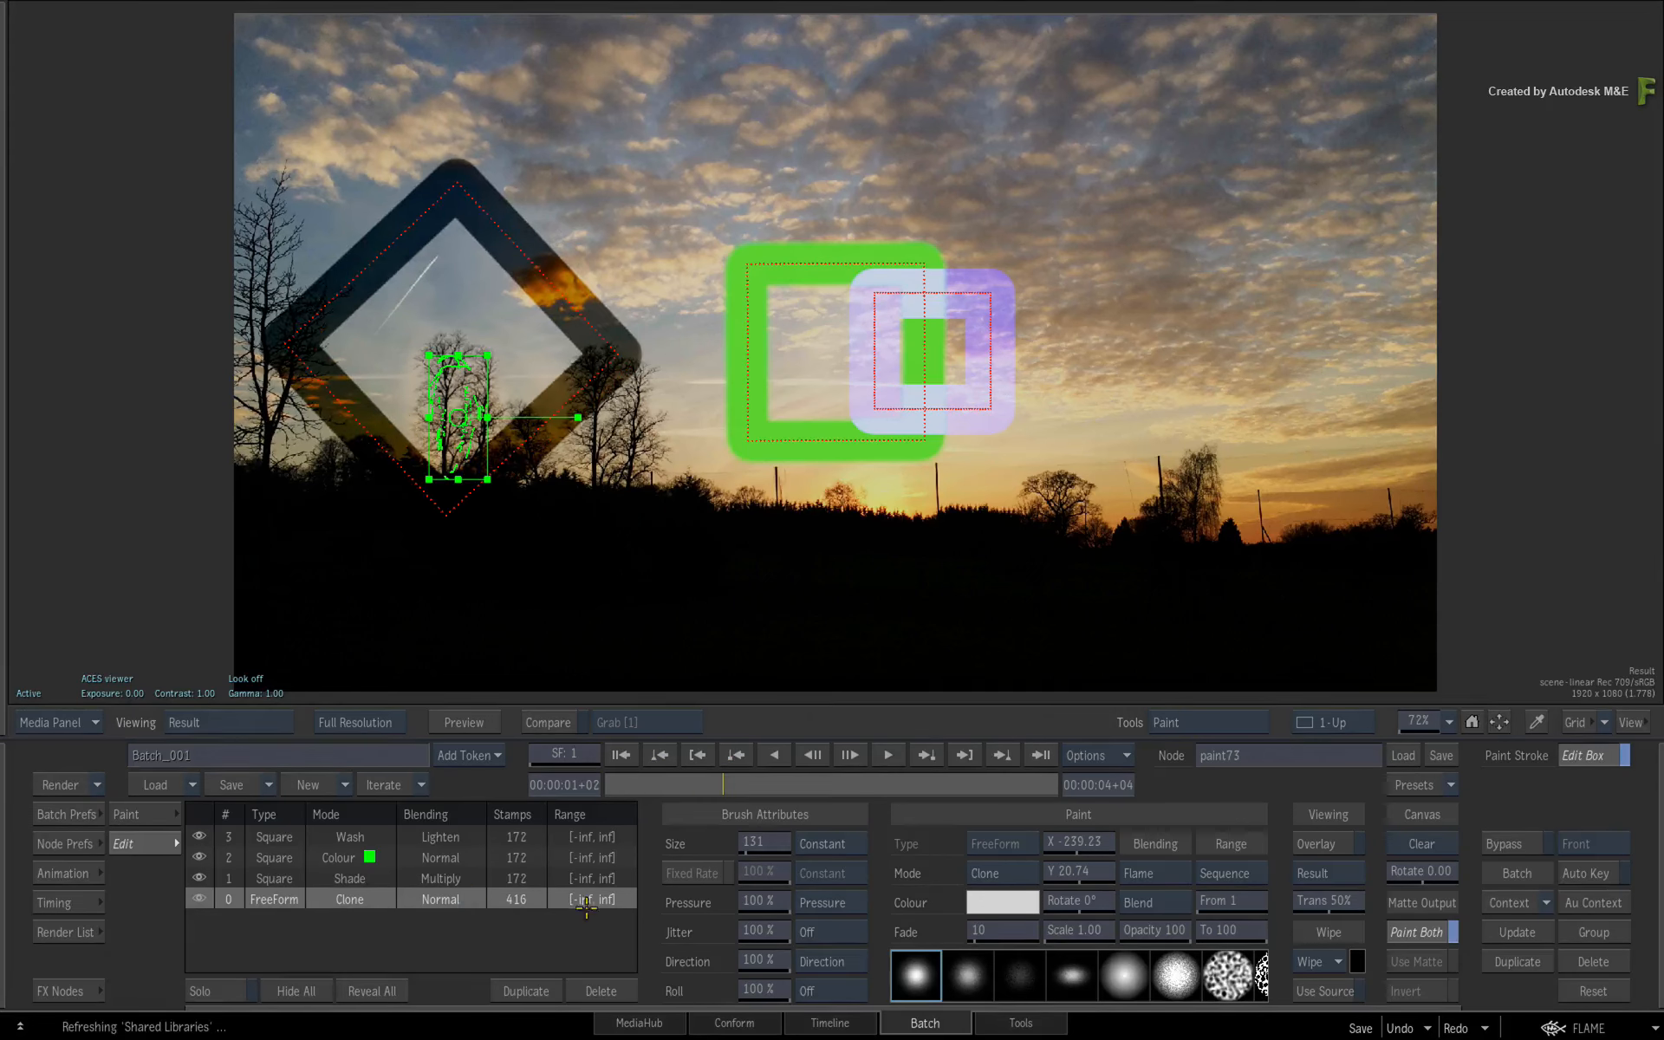
mouse_move(1074, 841)
mouse_down()
mouse_move(1059, 842)
mouse_move(1097, 841)
mouse_move(1064, 846)
mouse_up()
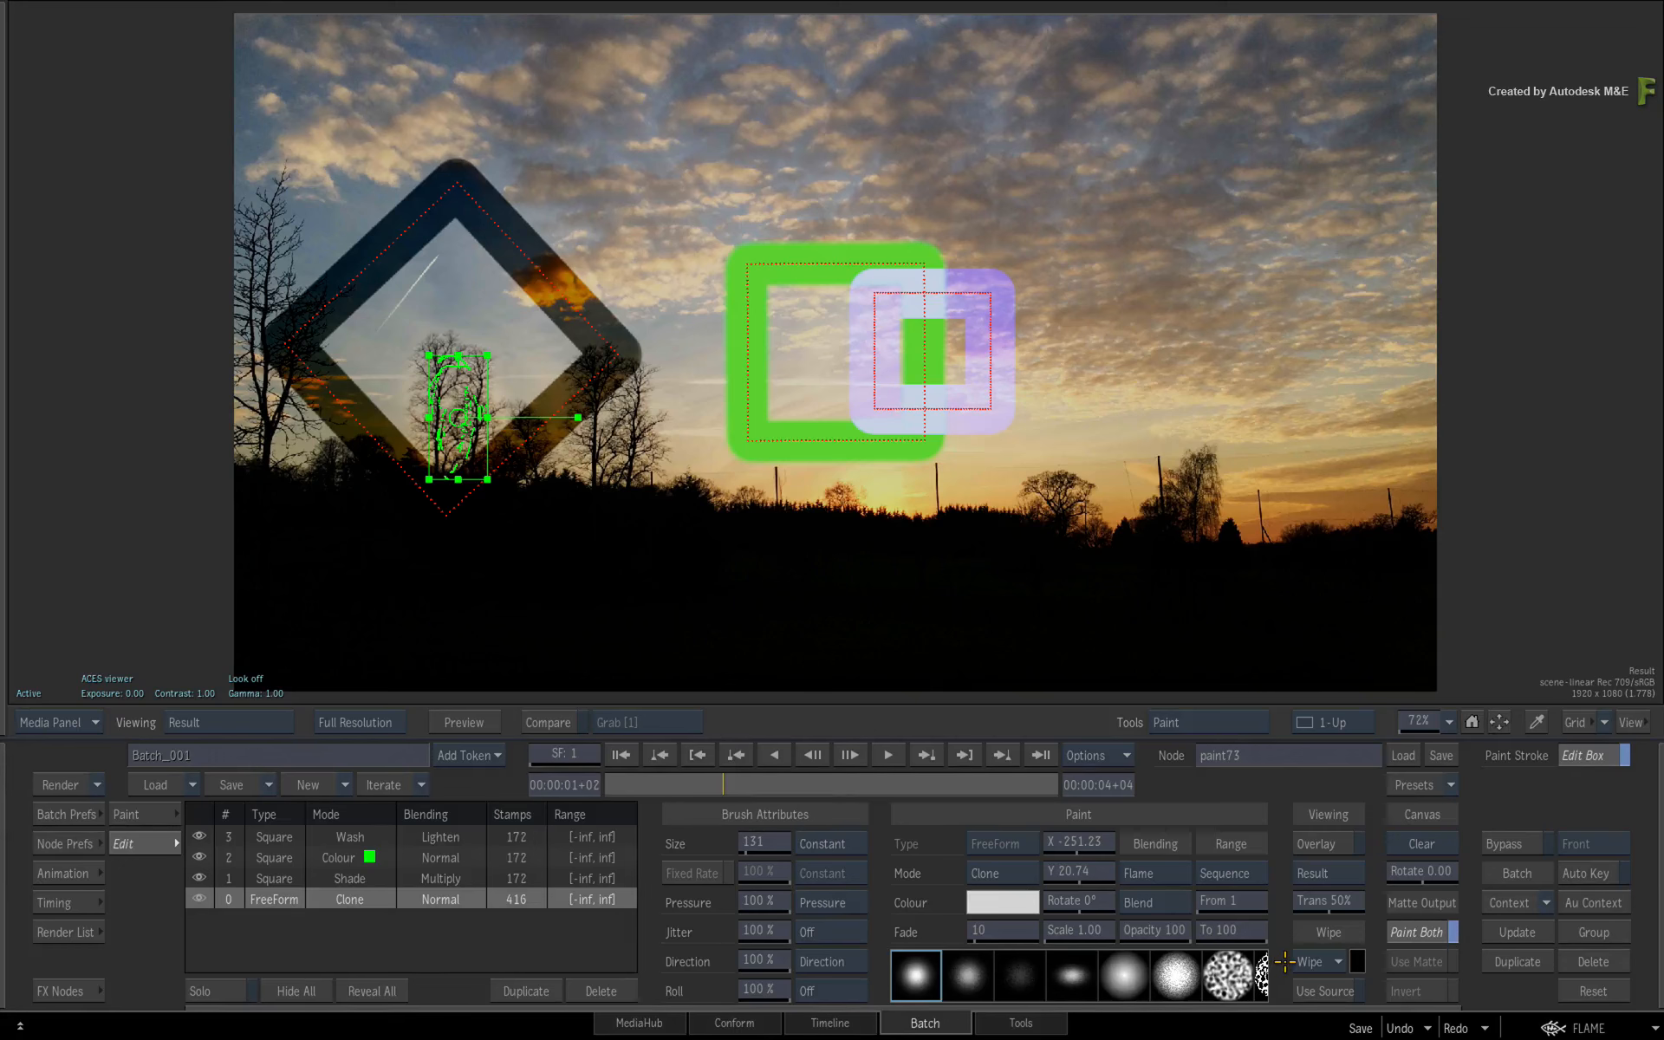
Step: Leave stroke editing for the Paint controls and scrub the timeline to review the animated Shade square with the cloned trees
click(159, 817)
drag(680, 782, 950, 779)
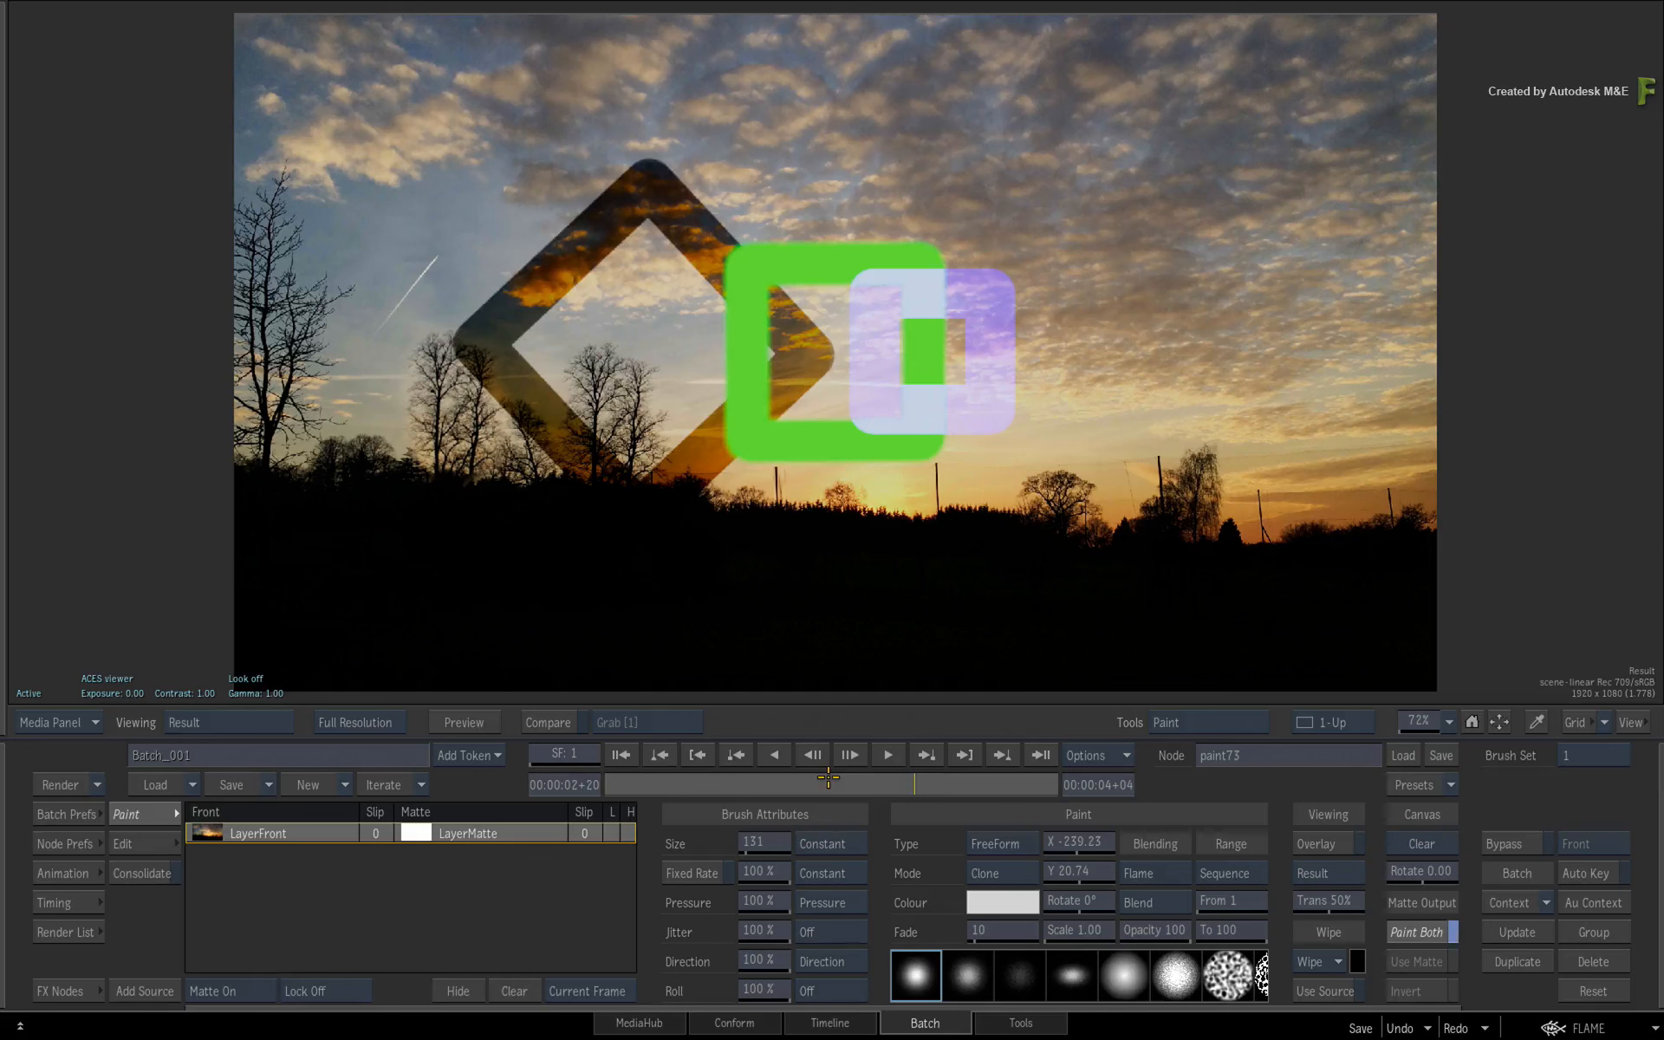
drag(827, 778, 654, 765)
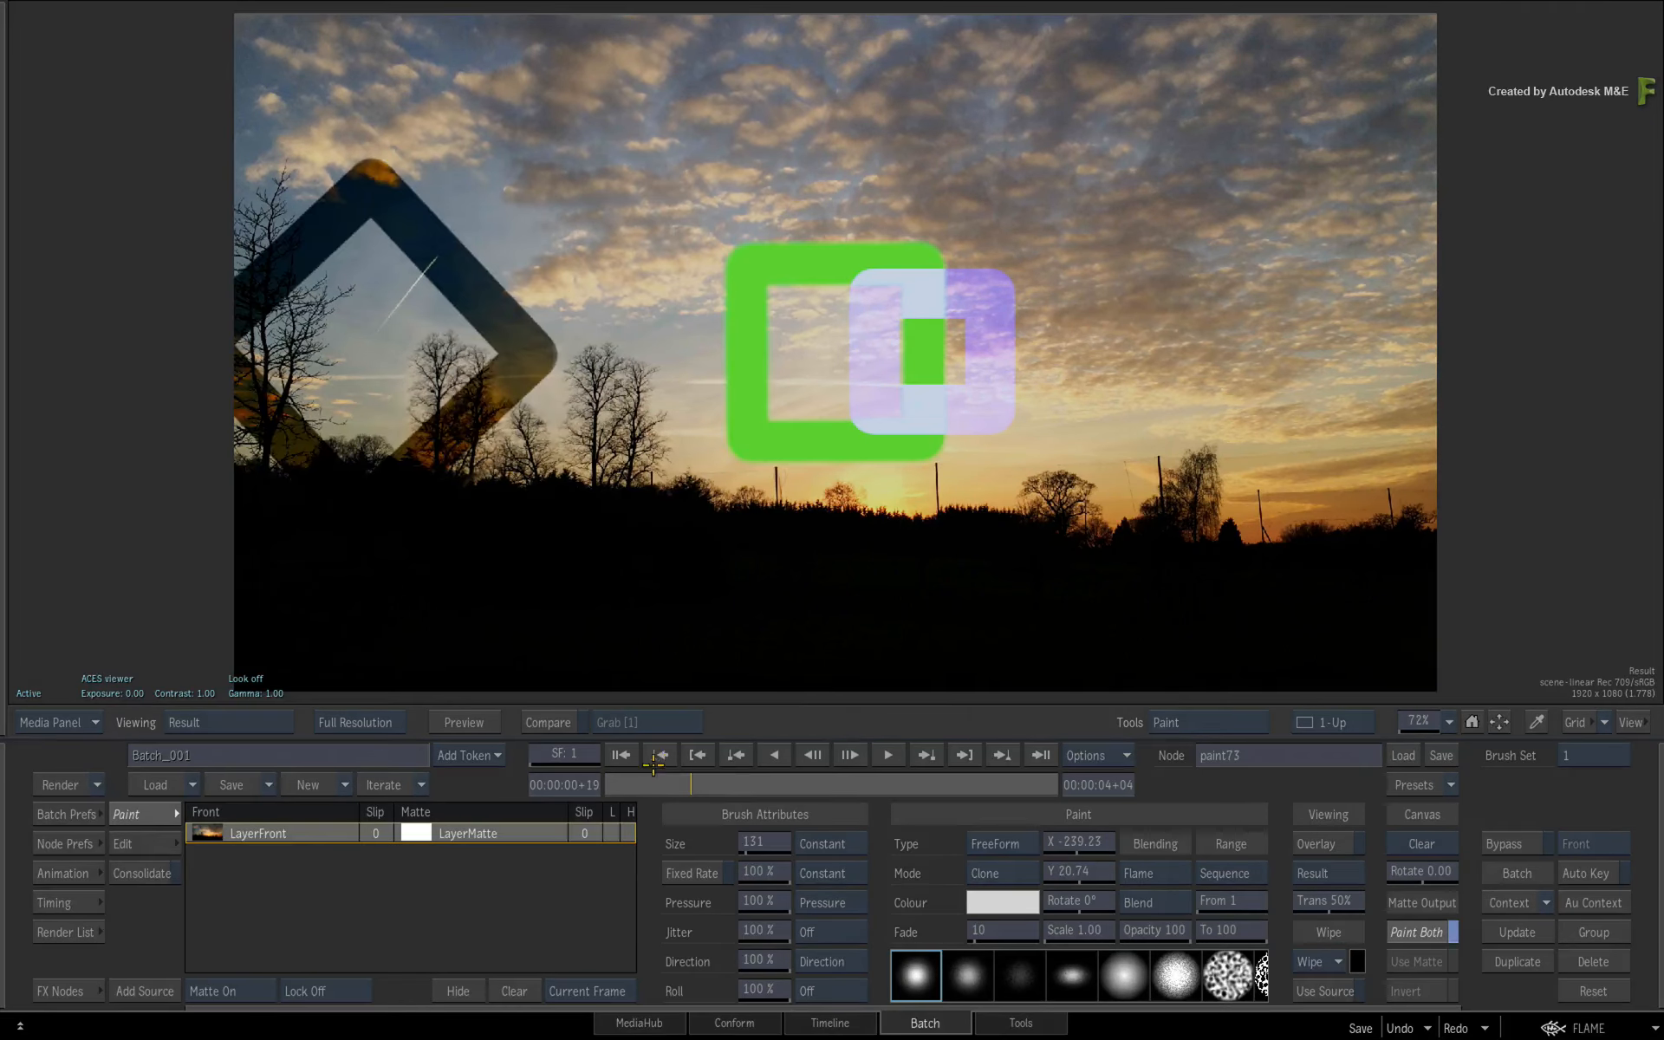